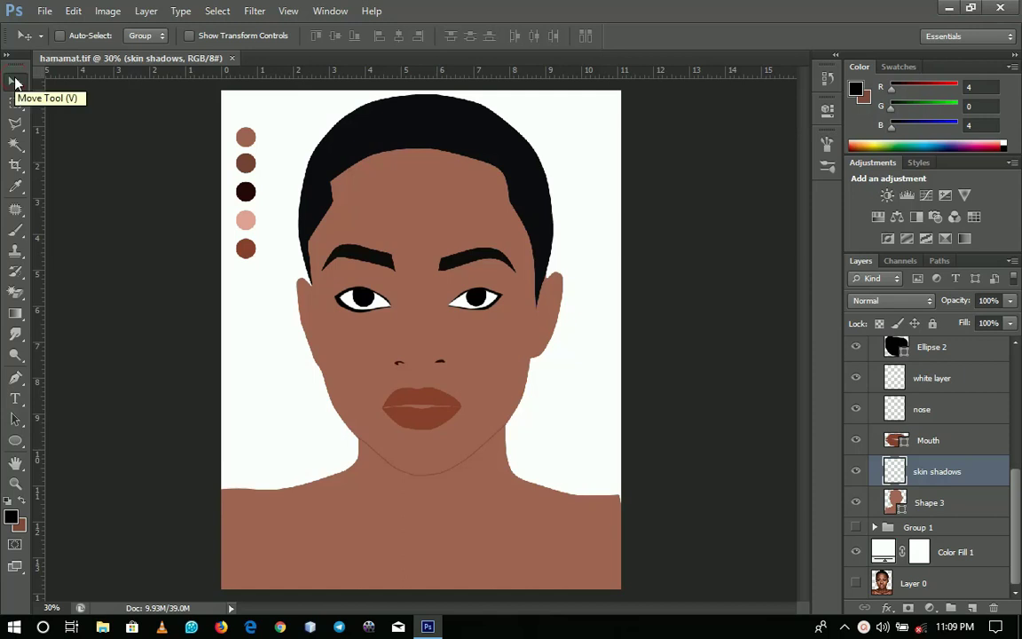
# Step: Set up the Brush tool with a round tip and 0% hardness for the skin shadows layer
pyautogui.click(15, 82)
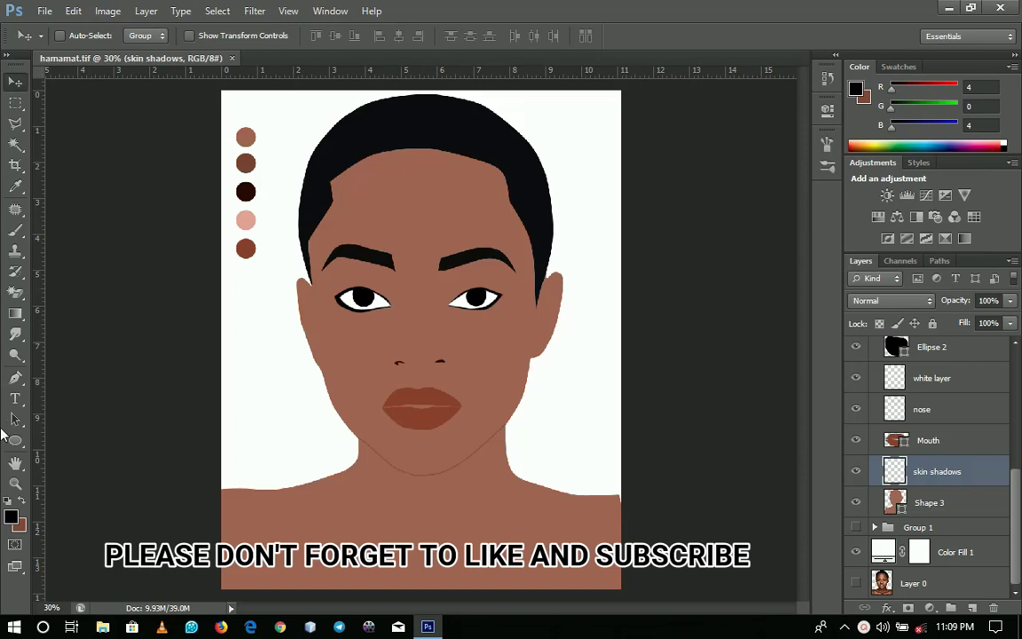
pyautogui.click(16, 483)
pyautogui.click(406, 411)
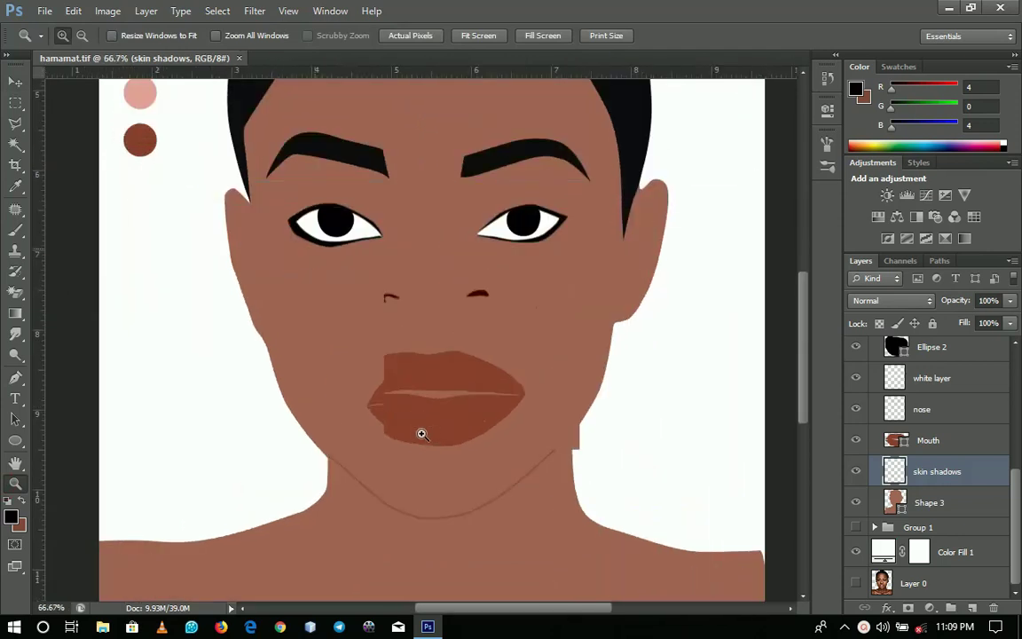
pyautogui.click(422, 433)
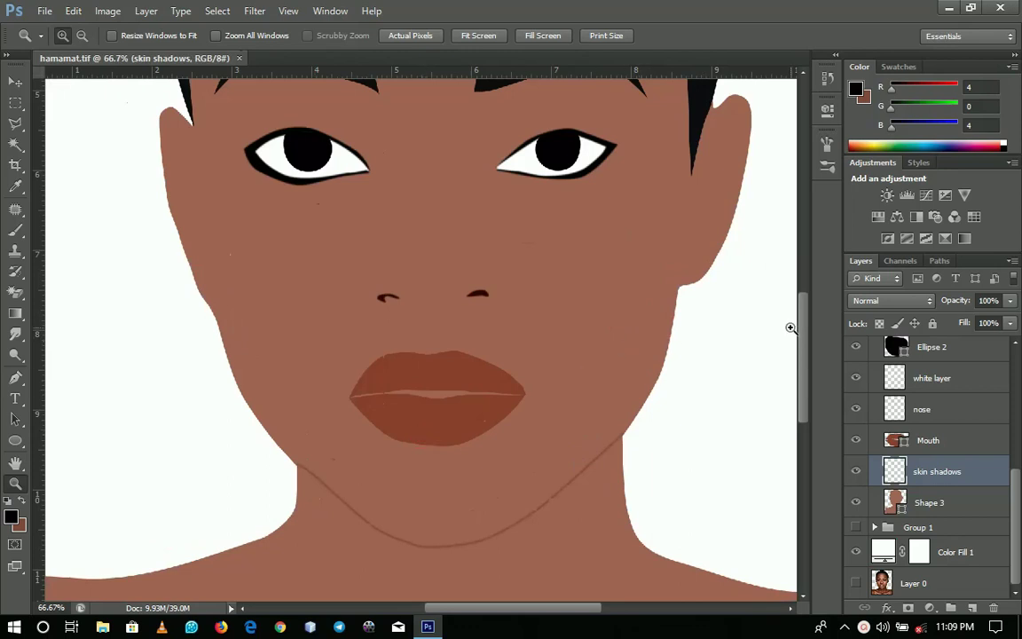
pyautogui.moveTo(803, 308); pyautogui.dragTo(804, 340)
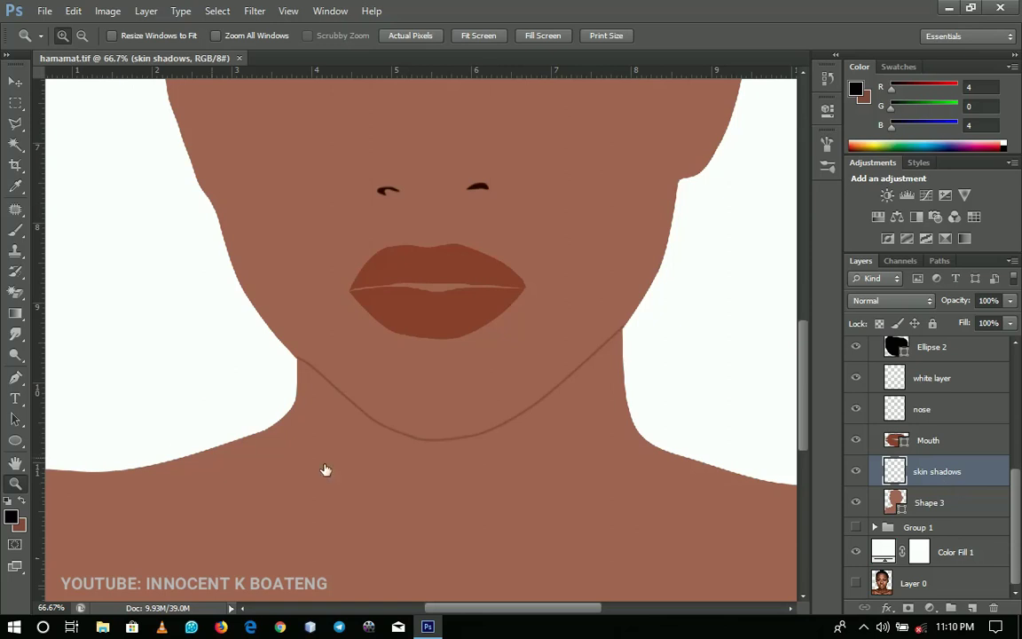
pyautogui.press('b')
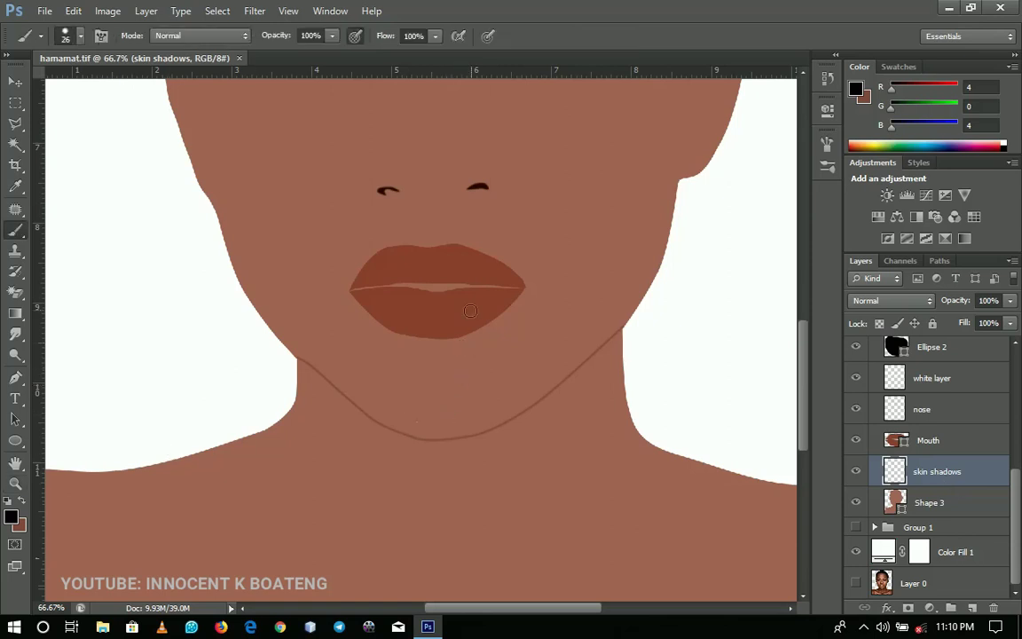
pyautogui.rightClick(441, 260)
pyautogui.click(487, 368)
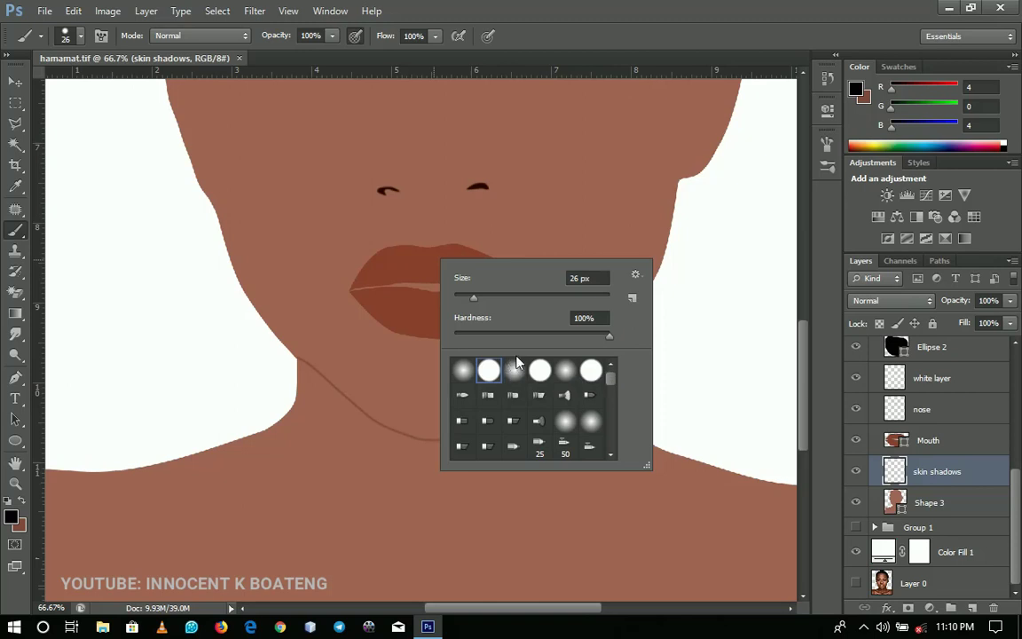
pyautogui.moveTo(472, 317); pyautogui.dragTo(335, 313)
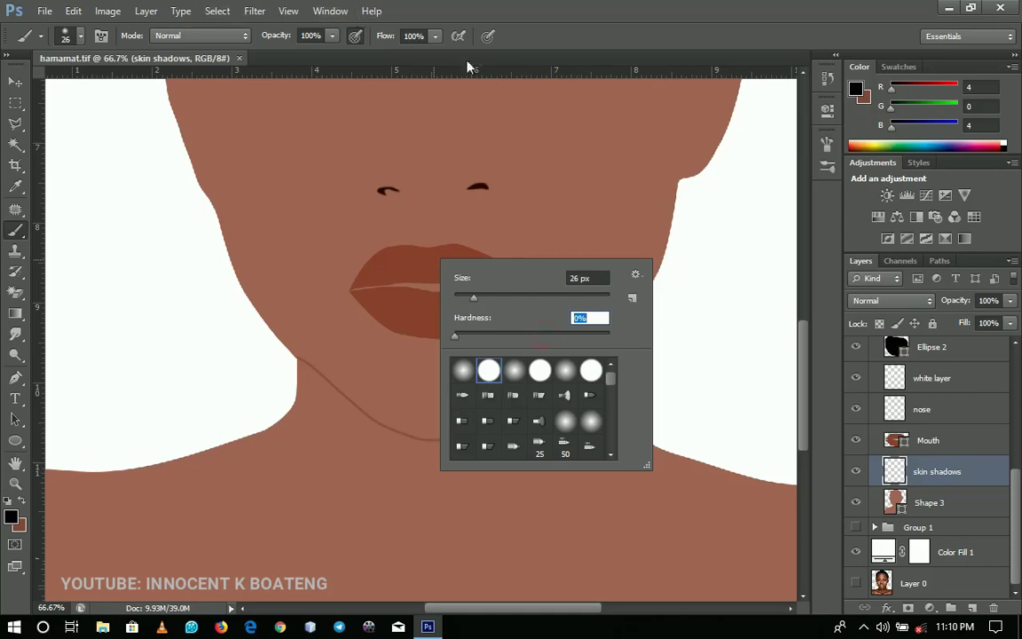
# Step: Set the brush flow to 30% and its opacity to 15%
pyautogui.click(434, 35)
pyautogui.click(370, 54)
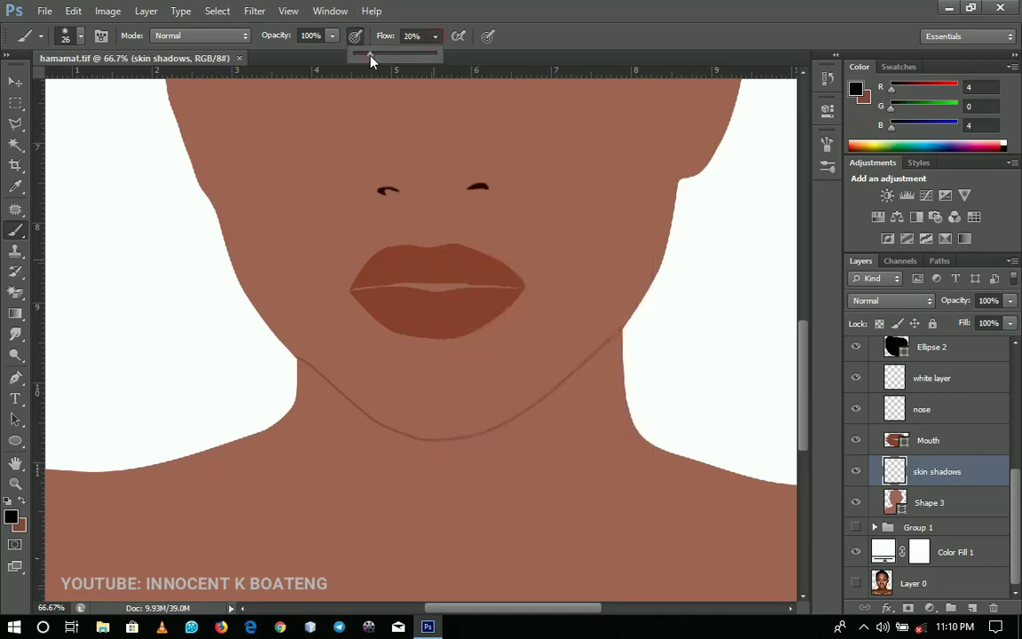
pyautogui.moveTo(371, 59); pyautogui.dragTo(376, 60)
pyautogui.click(333, 37)
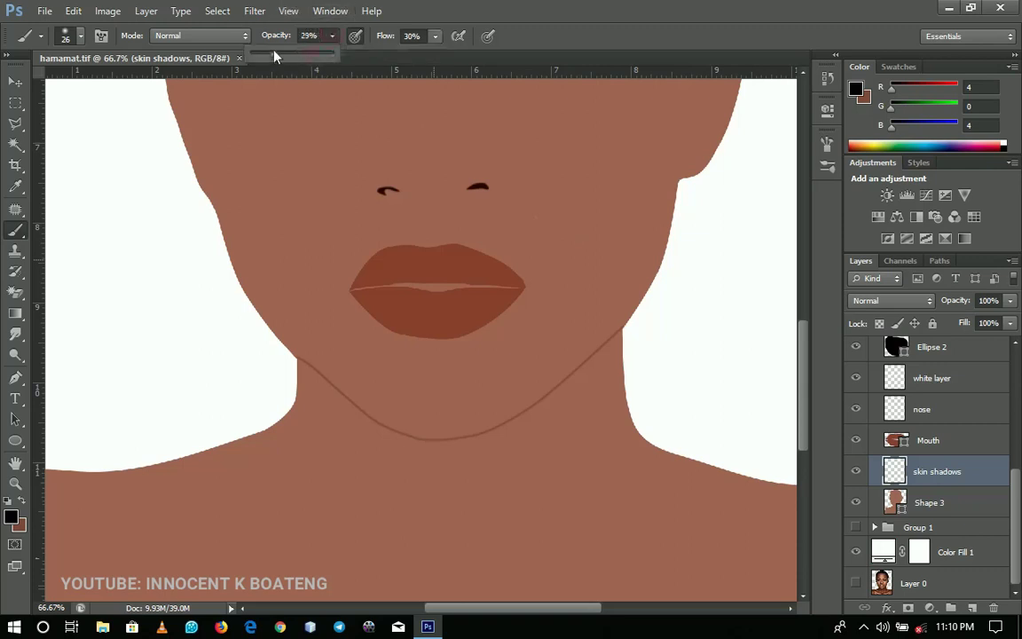
pyautogui.moveTo(265, 51); pyautogui.dragTo(263, 56)
pyautogui.rightClick(490, 282)
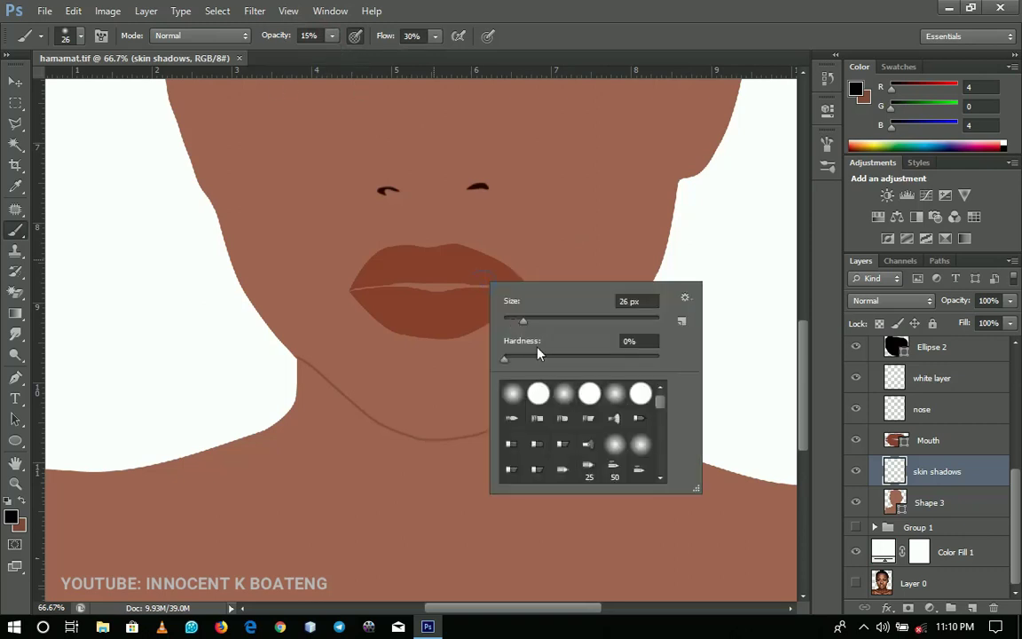
pyautogui.click(331, 37)
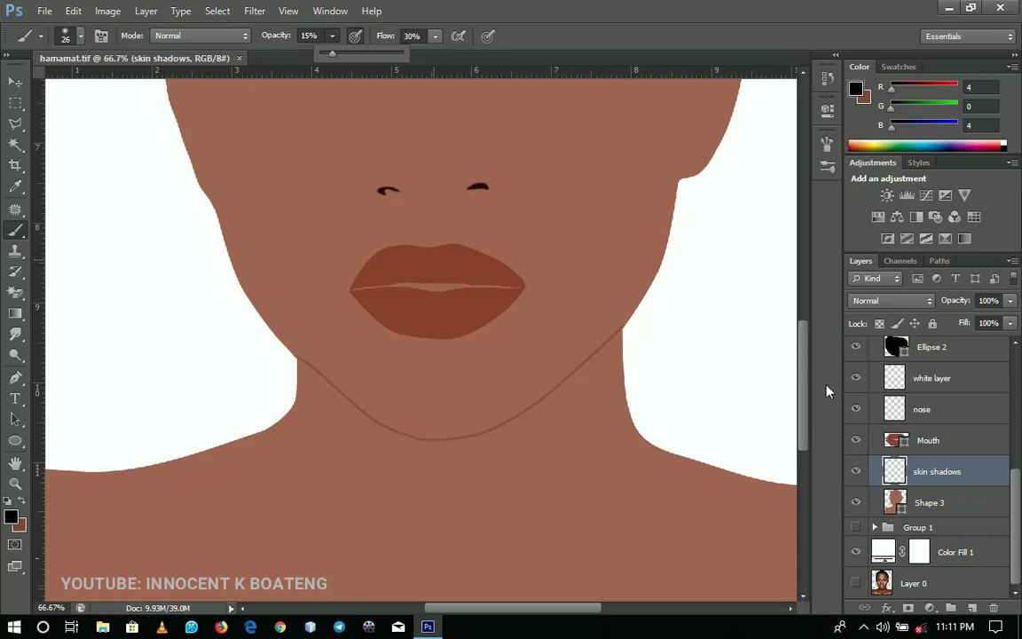
# Step: Examine the shading in the reference photo on Layer 0 copy against the flat face, then hide the photo
pyautogui.scroll(2, 803, 381)
pyautogui.scroll(5, 804, 373)
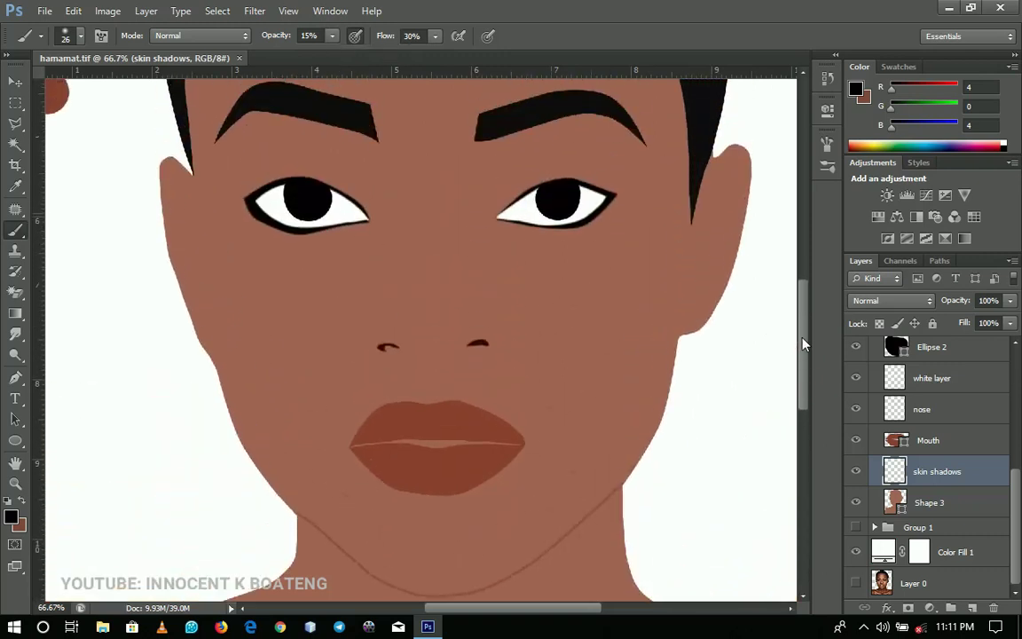
pyautogui.scroll(5, 1015, 377)
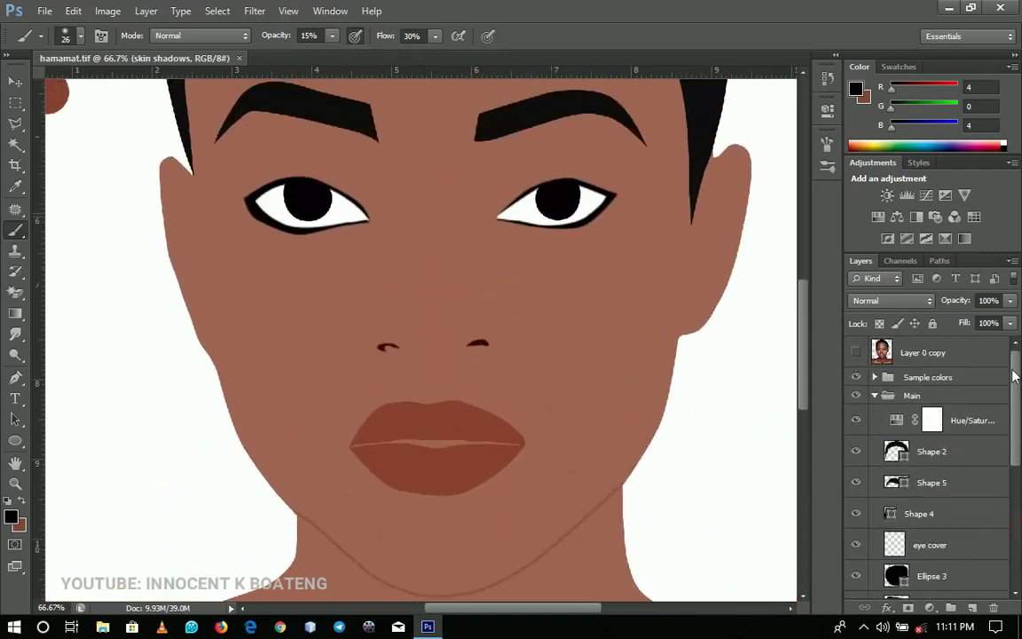
pyautogui.click(856, 353)
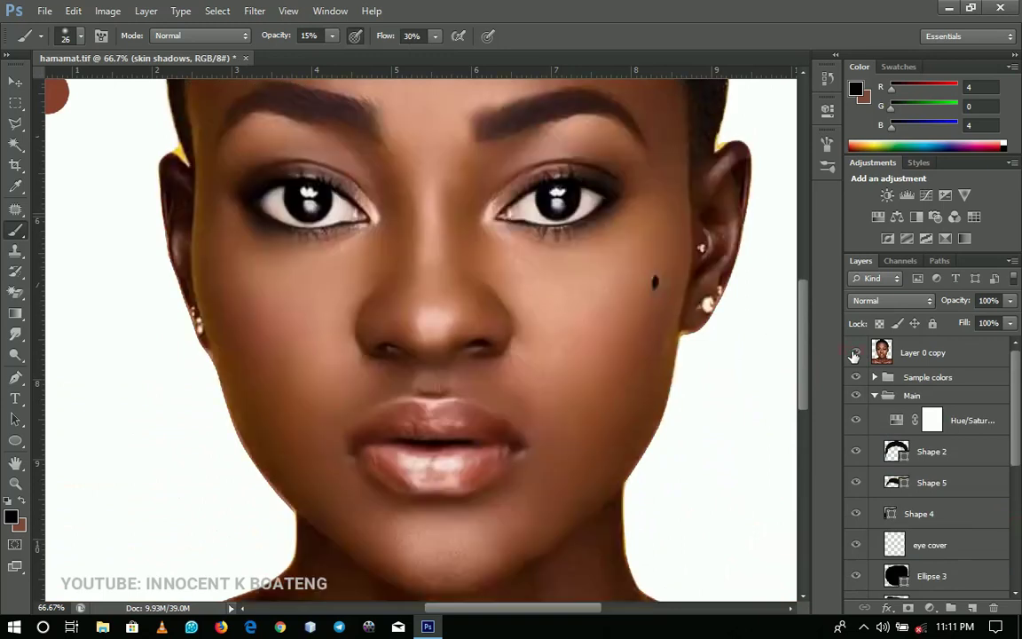
pyautogui.click(855, 353)
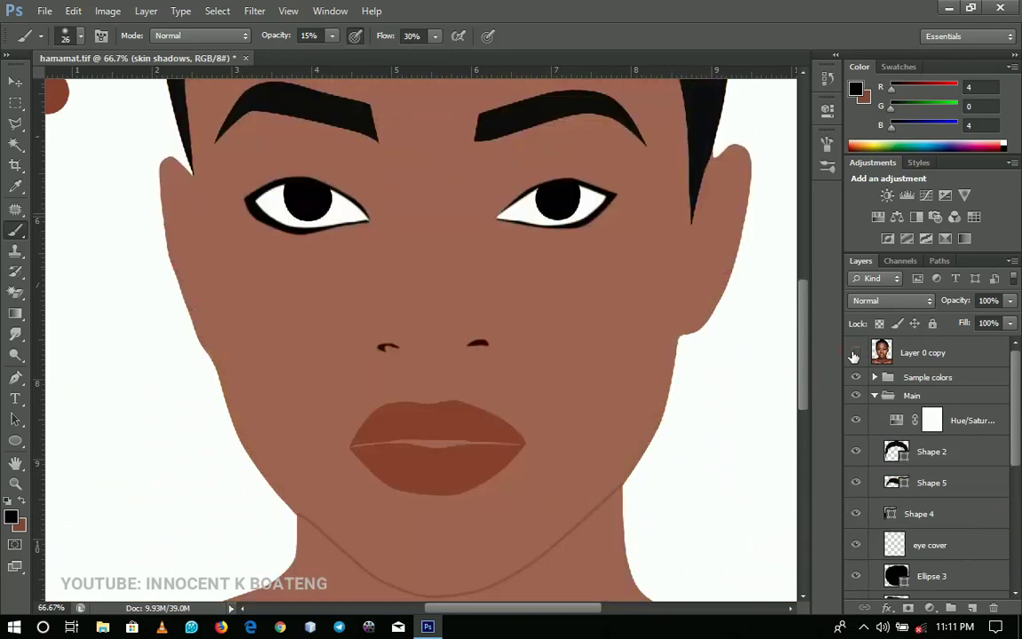
pyautogui.click(854, 354)
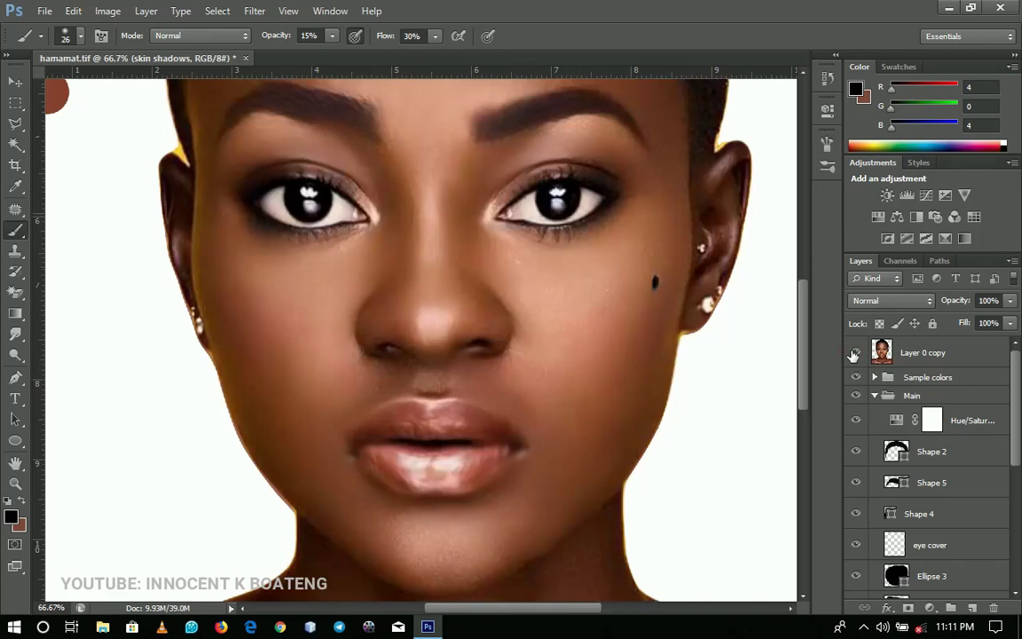
pyautogui.moveTo(548, 390); pyautogui.dragTo(583, 421)
pyautogui.press('z')
pyautogui.keyDown('alt'); pyautogui.click(468, 296); pyautogui.keyUp('alt')
pyautogui.moveTo(447, 275); pyautogui.dragTo(457, 449)
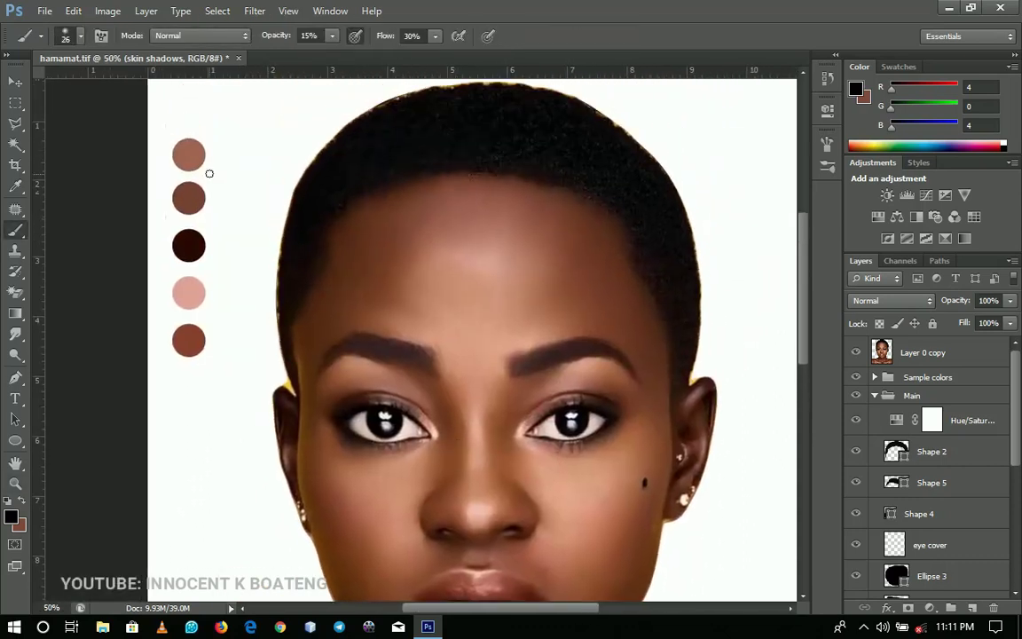
pyautogui.click(855, 353)
# Step: Sample the second sample swatch, the medium brown 754333, as the foreground colour, comparing it with the base skin tone
pyautogui.keyDown('alt'); pyautogui.click(479, 304); pyautogui.keyUp('alt')
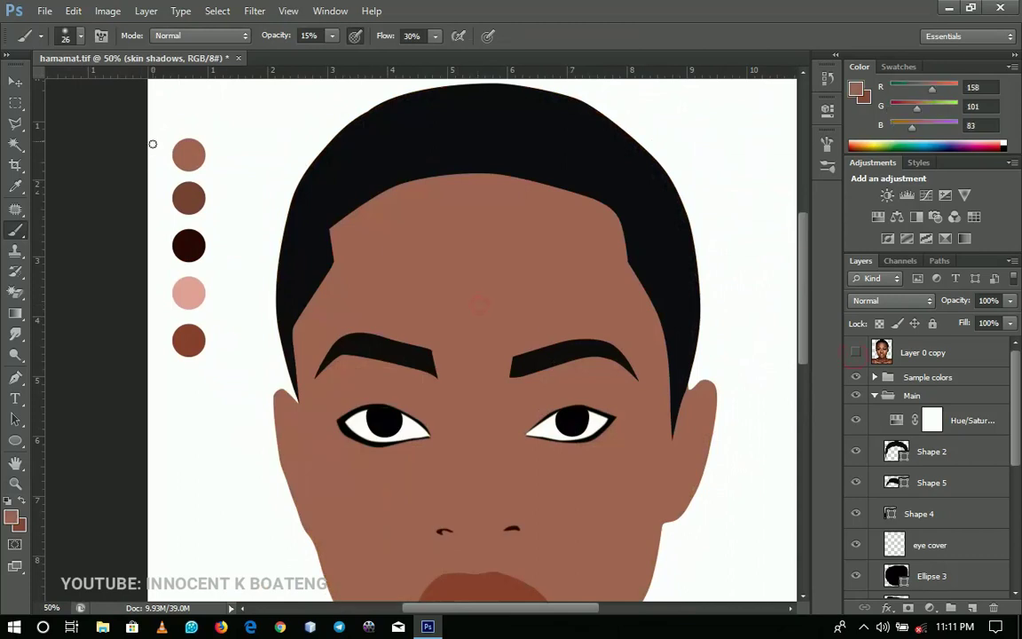
pyautogui.keyDown('alt'); pyautogui.click(197, 198); pyautogui.keyUp('alt')
pyautogui.click(11, 515)
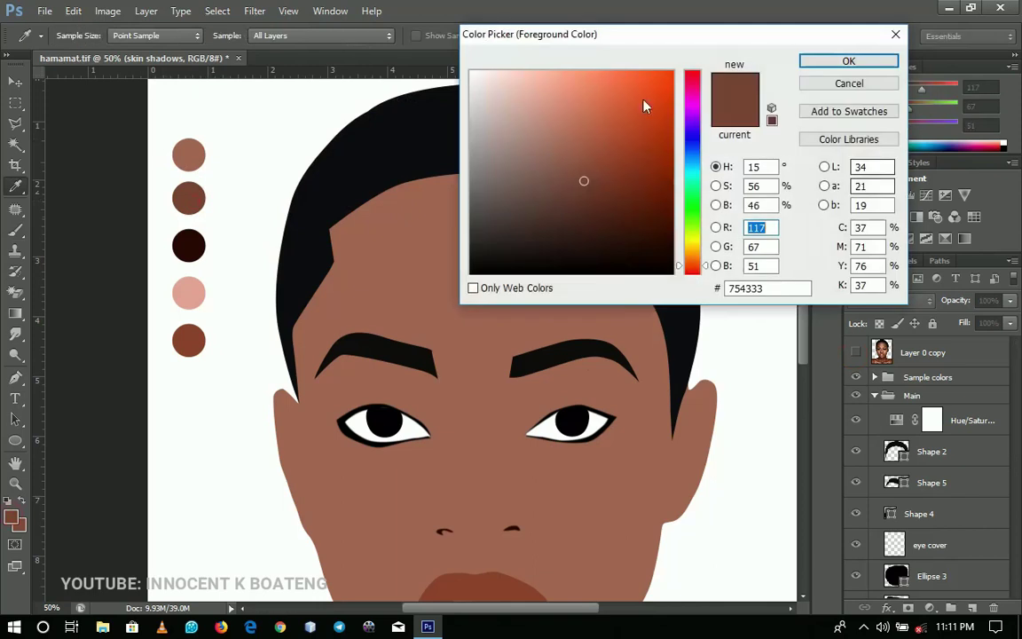
pyautogui.click(382, 264)
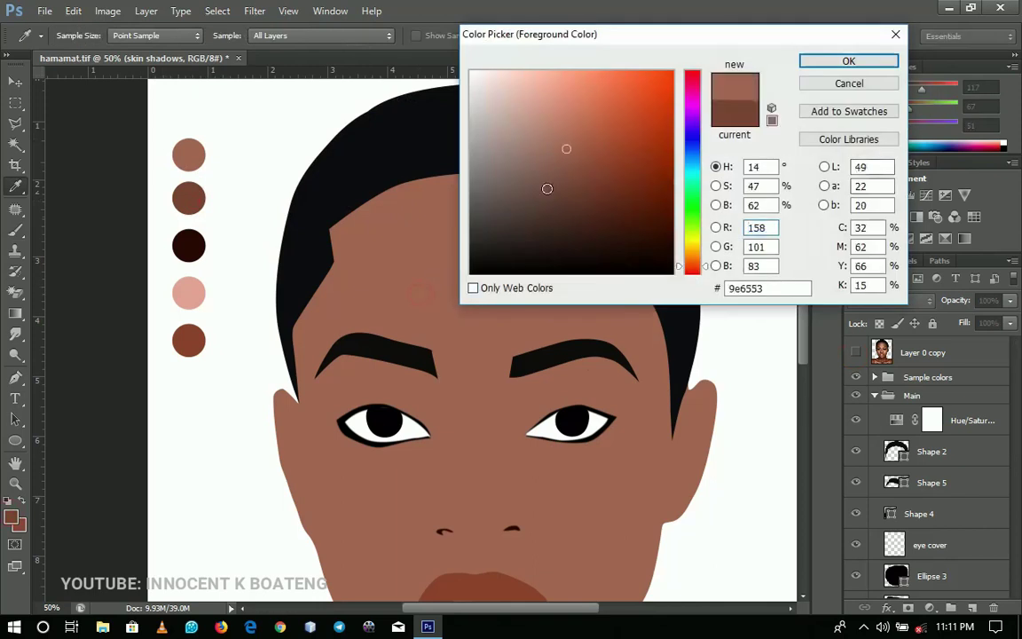
pyautogui.click(189, 197)
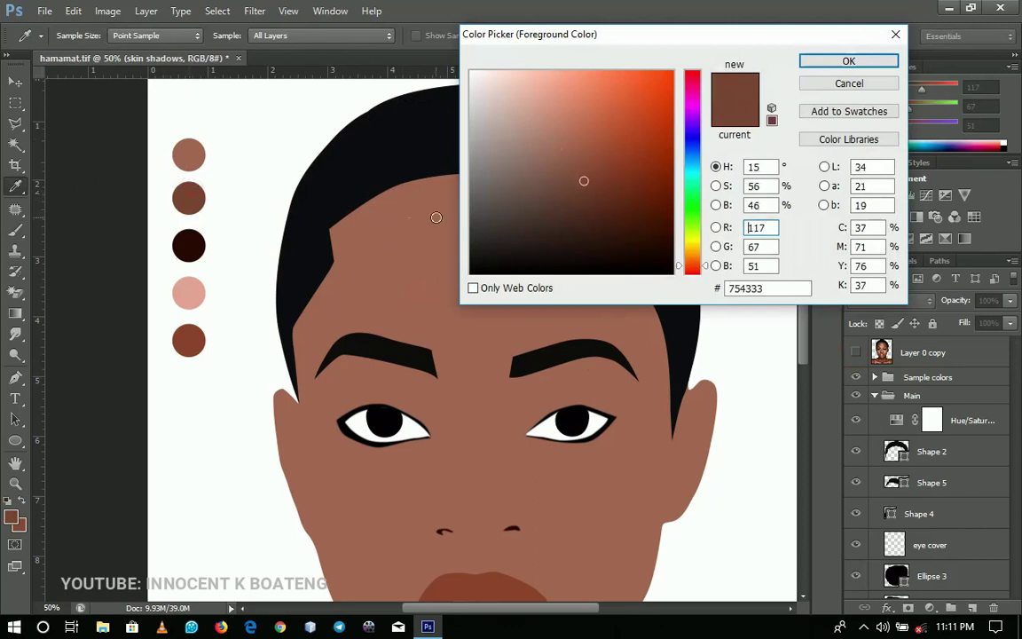
pyautogui.click(849, 62)
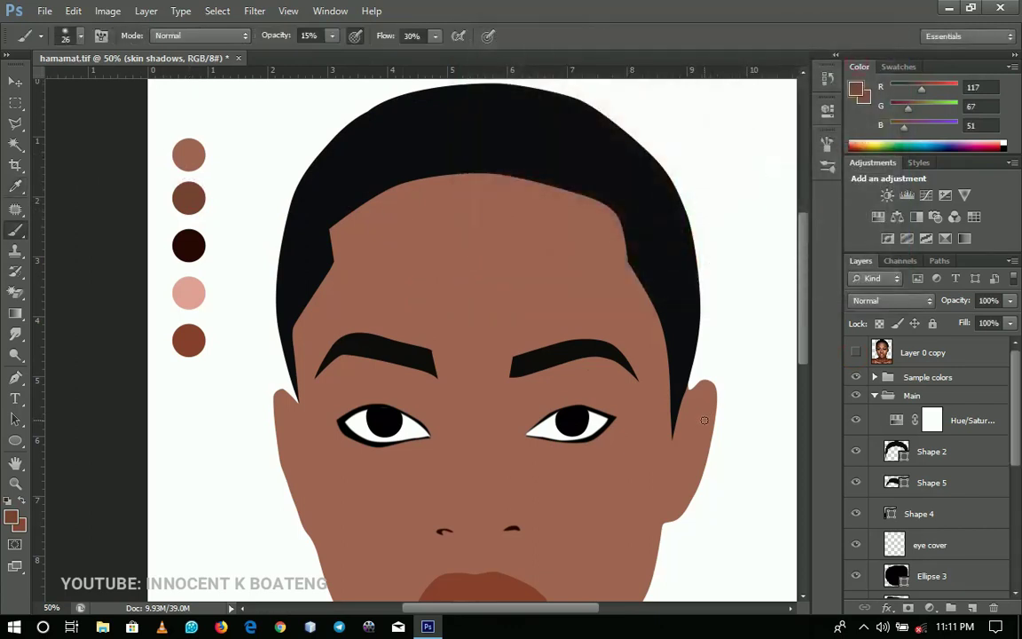
# Step: Compare the illustrated face with the reference photo on Layer 0 copy to locate the skin shadows
pyautogui.moveTo(706, 409); pyautogui.dragTo(748, 220)
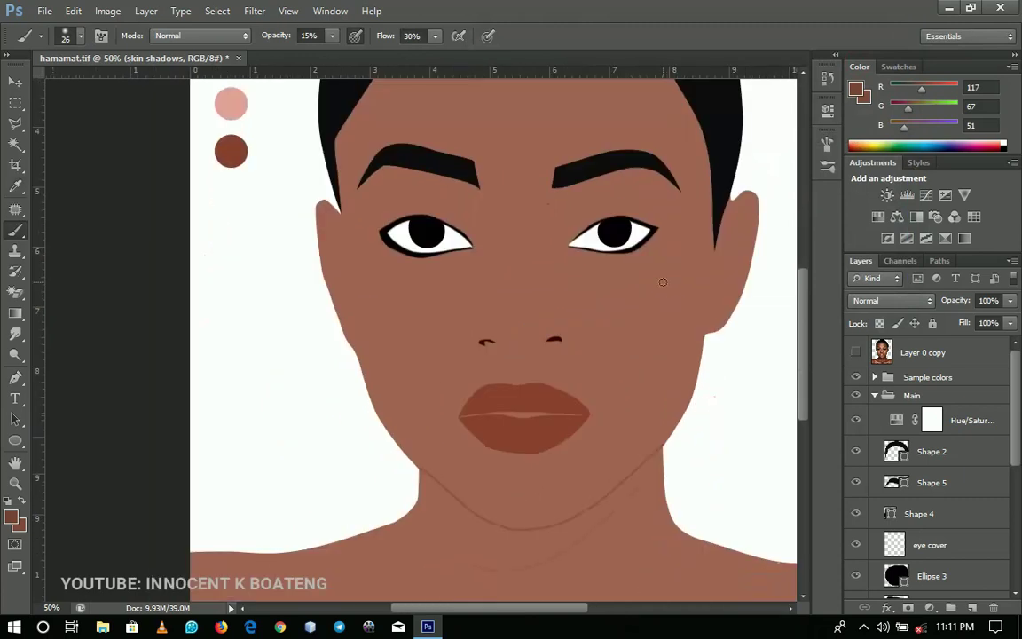
pyautogui.scroll(1, 679, 306)
pyautogui.hscroll(1, 679, 305)
pyautogui.click(856, 354)
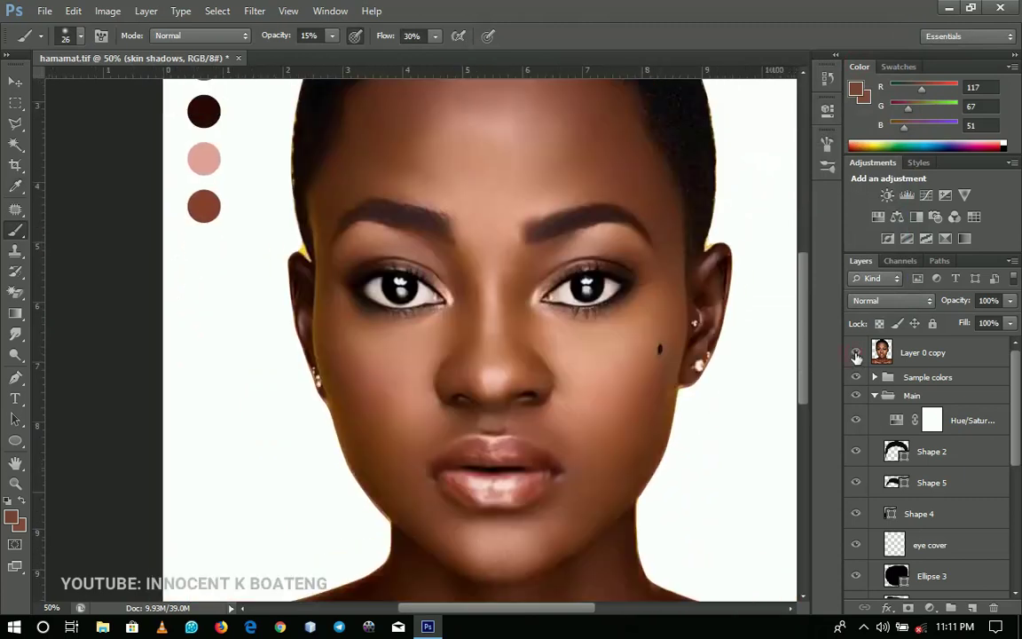
pyautogui.click(856, 353)
pyautogui.click(856, 353)
pyautogui.scroll(1, 612, 280)
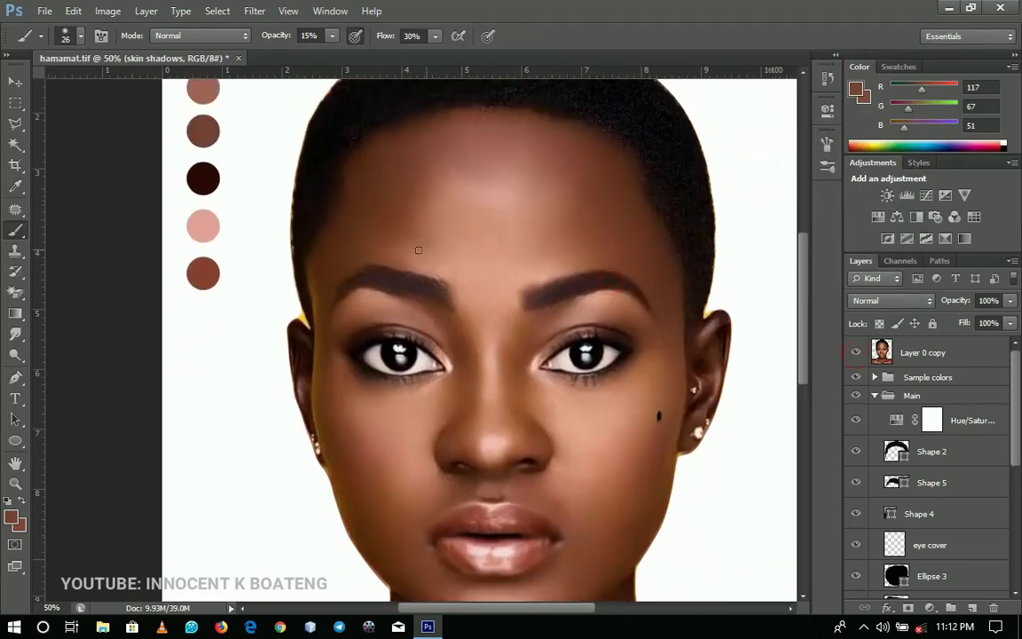
pyautogui.click(856, 353)
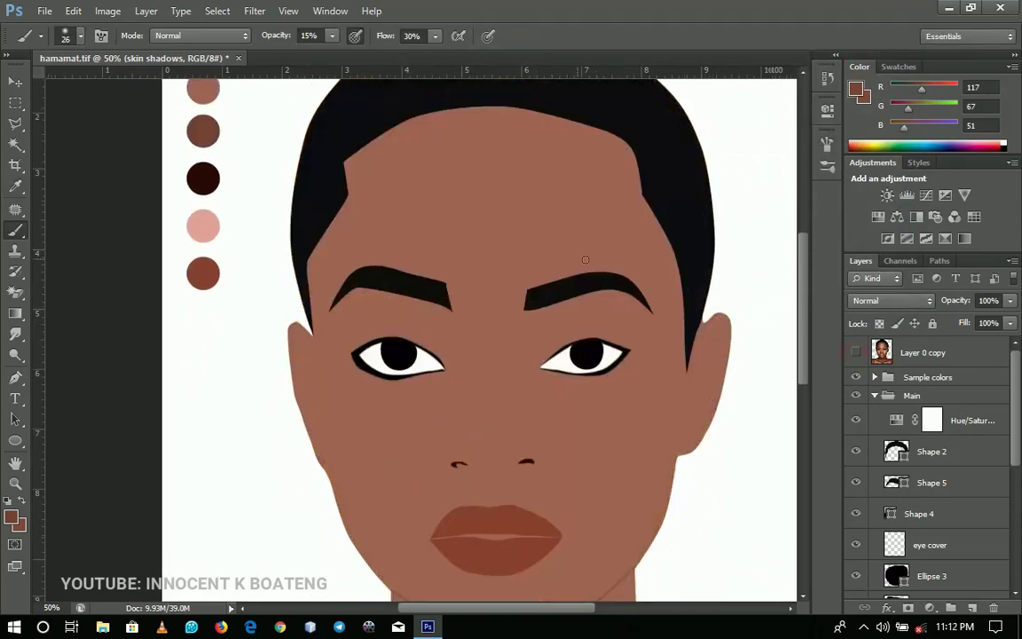
# Step: Enlarge the soft brush to 197 px
pyautogui.rightClick(586, 260)
pyautogui.moveTo(634, 299)
pyautogui.mouseDown()
pyautogui.moveTo(666, 299)
pyautogui.moveTo(624, 299)
pyautogui.moveTo(713, 300)
pyautogui.mouseUp()
pyautogui.press('Return')
# Step: Check the reference photo and paint soft brown shadows along the face's right-hand jaw, cheek, temple and ear
pyautogui.moveTo(669, 258); pyautogui.dragTo(626, 317)
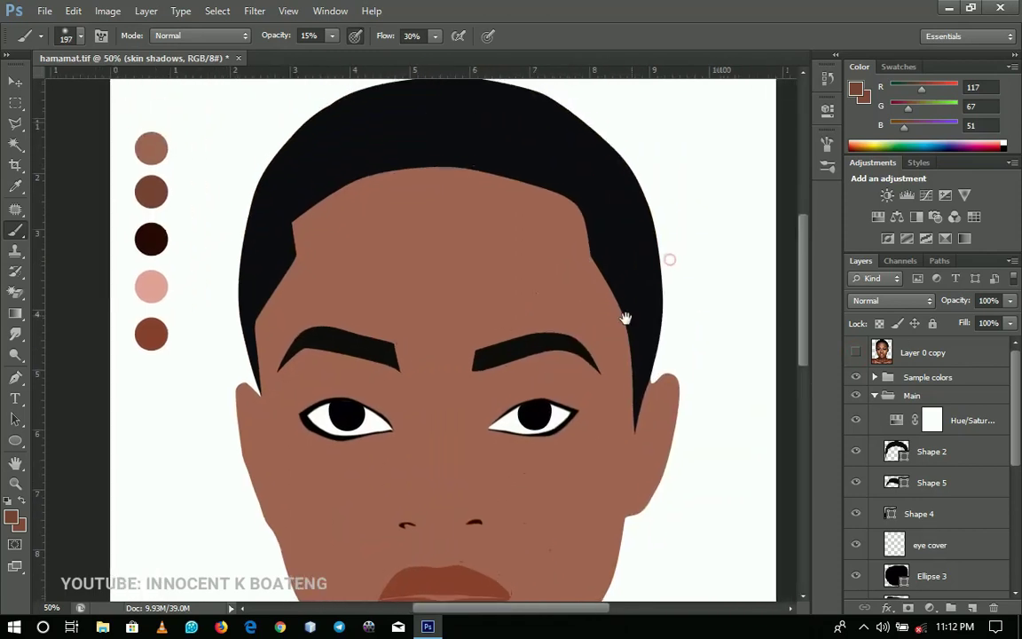
pyautogui.click(856, 354)
pyautogui.click(856, 354)
pyautogui.click(857, 354)
pyautogui.click(856, 354)
pyautogui.moveTo(680, 377)
pyautogui.mouseDown()
pyautogui.moveTo(693, 139)
pyautogui.moveTo(570, 360)
pyautogui.moveTo(691, 178)
pyautogui.moveTo(611, 392)
pyautogui.moveTo(620, 338)
pyautogui.moveTo(575, 377)
pyautogui.moveTo(551, 495)
pyautogui.mouseUp()
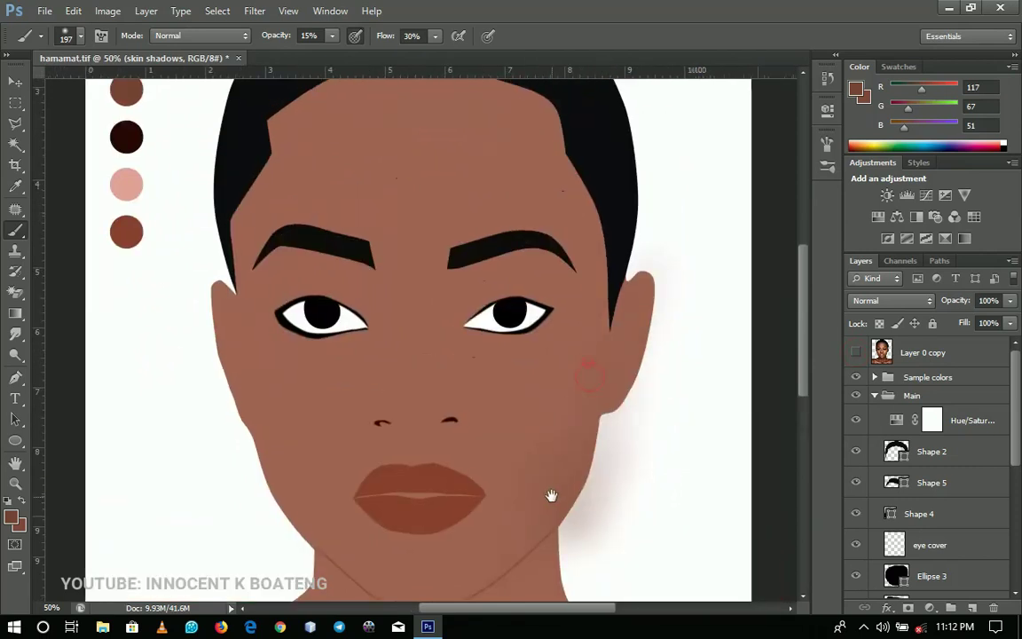
pyautogui.moveTo(595, 307); pyautogui.dragTo(627, 480)
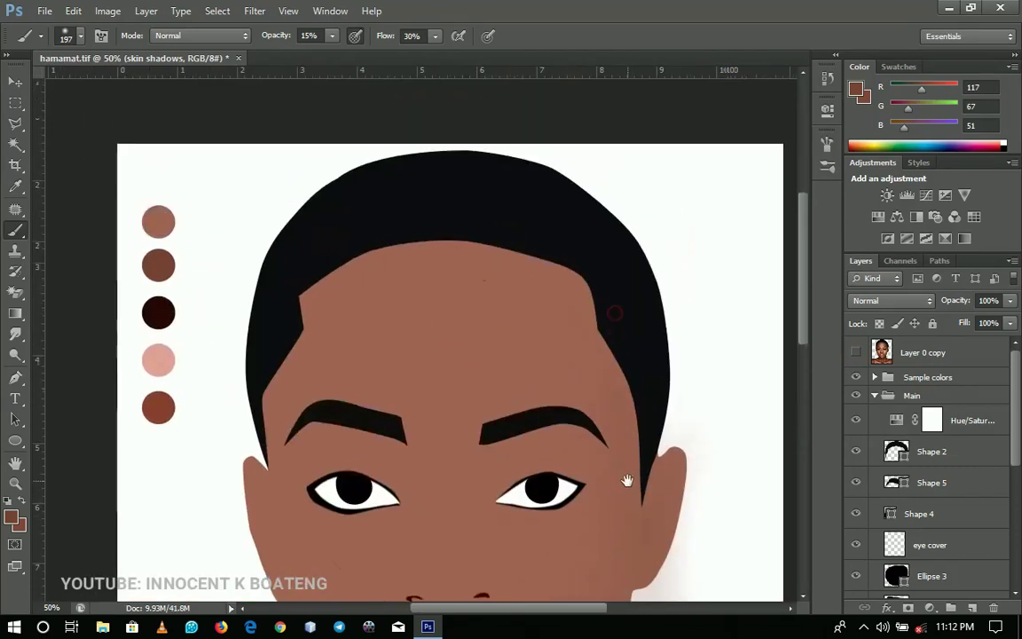
pyautogui.moveTo(650, 564)
pyautogui.mouseDown()
pyautogui.moveTo(683, 417)
pyautogui.moveTo(662, 611)
pyautogui.mouseUp()
pyautogui.moveTo(665, 493); pyautogui.dragTo(653, 419)
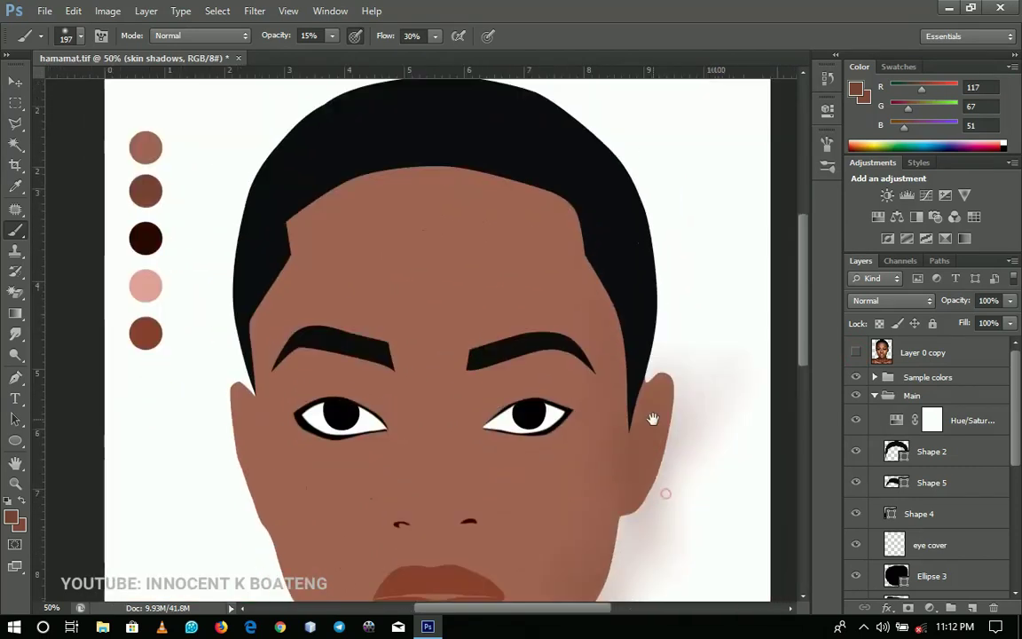
# Step: Enlarge the brush to 319 px and shade the upper forehead along the hairline
pyautogui.rightClick(643, 346)
pyautogui.moveTo(759, 380); pyautogui.dragTo(777, 380)
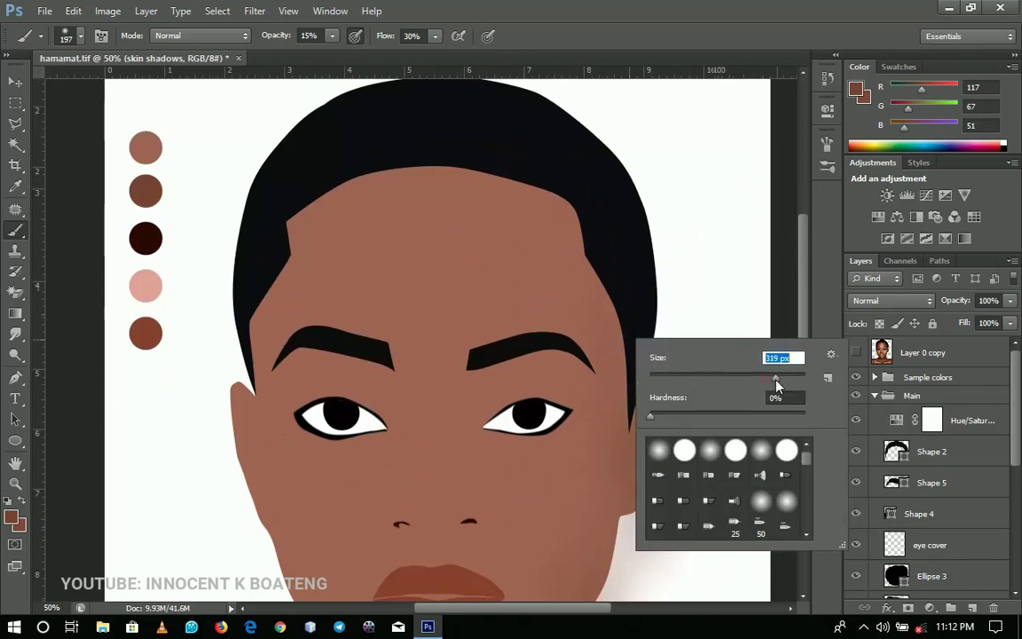
pyautogui.moveTo(600, 295)
pyautogui.mouseDown()
pyautogui.moveTo(510, 127)
pyautogui.moveTo(532, 236)
pyautogui.moveTo(442, 171)
pyautogui.moveTo(543, 196)
pyautogui.moveTo(439, 232)
pyautogui.moveTo(514, 254)
pyautogui.moveTo(628, 222)
pyautogui.moveTo(435, 205)
pyautogui.moveTo(216, 236)
pyautogui.moveTo(380, 225)
pyautogui.mouseUp()
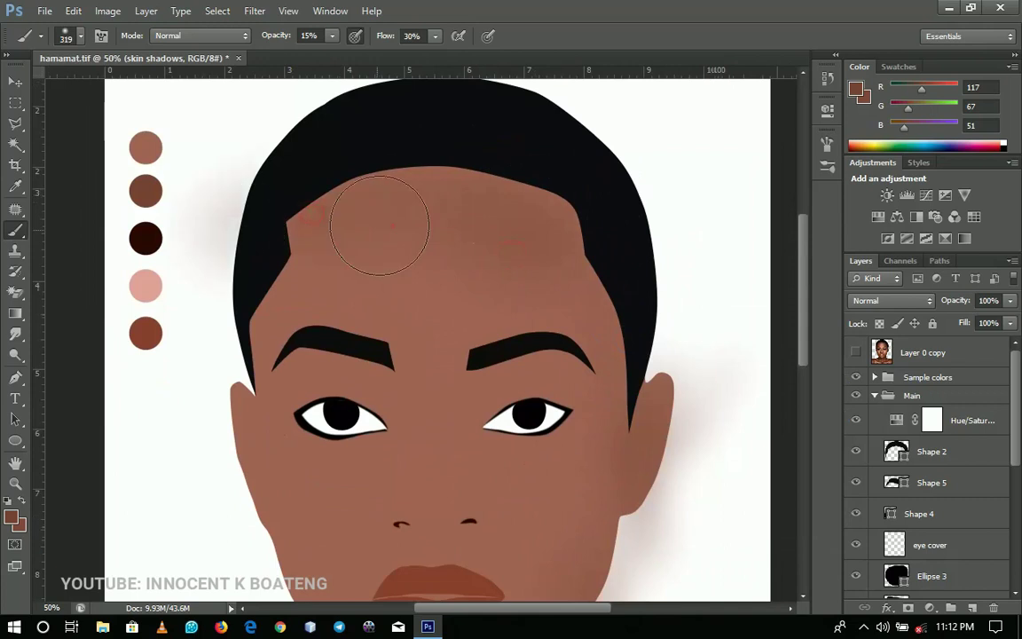
# Step: Raise the brush flow to 40% and deepen the forehead shadow towards the left-hand hairline
pyautogui.click(434, 35)
pyautogui.moveTo(435, 52); pyautogui.dragTo(444, 59)
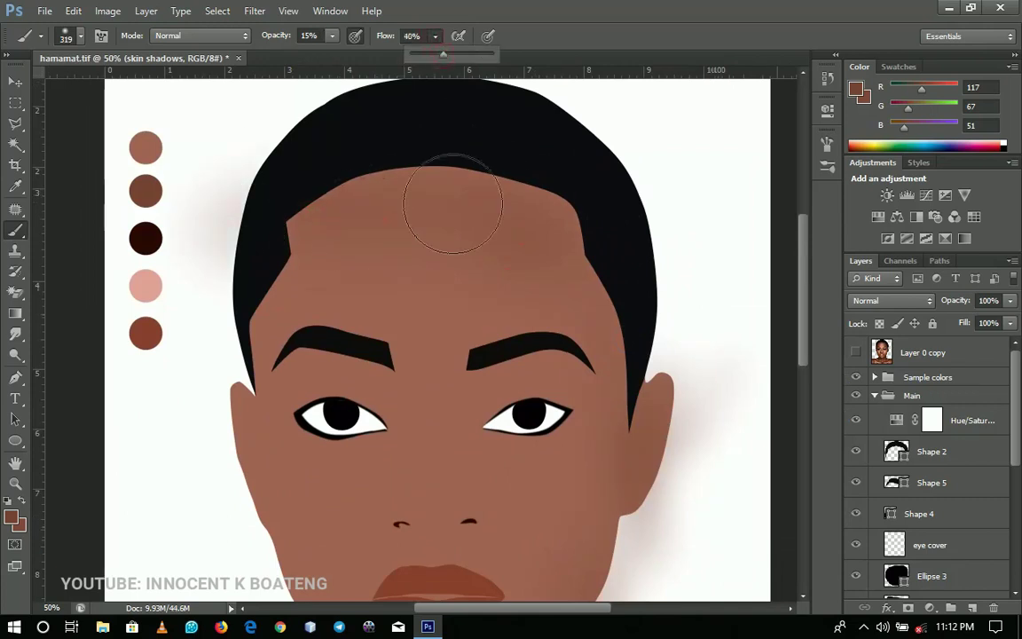
pyautogui.moveTo(345, 184)
pyautogui.mouseDown()
pyautogui.moveTo(303, 250)
pyautogui.moveTo(232, 275)
pyautogui.moveTo(609, 226)
pyautogui.moveTo(568, 260)
pyautogui.moveTo(559, 240)
pyautogui.moveTo(418, 169)
pyautogui.moveTo(512, 221)
pyautogui.moveTo(211, 172)
pyautogui.moveTo(518, 202)
pyautogui.moveTo(278, 228)
pyautogui.mouseUp()
# Step: Paint soft shadows down the face's left-hand ear, cheek and jaw and across the chin
pyautogui.press('space')
pyautogui.moveTo(386, 214); pyautogui.dragTo(457, 117)
pyautogui.scroll(-3, 328, 293)
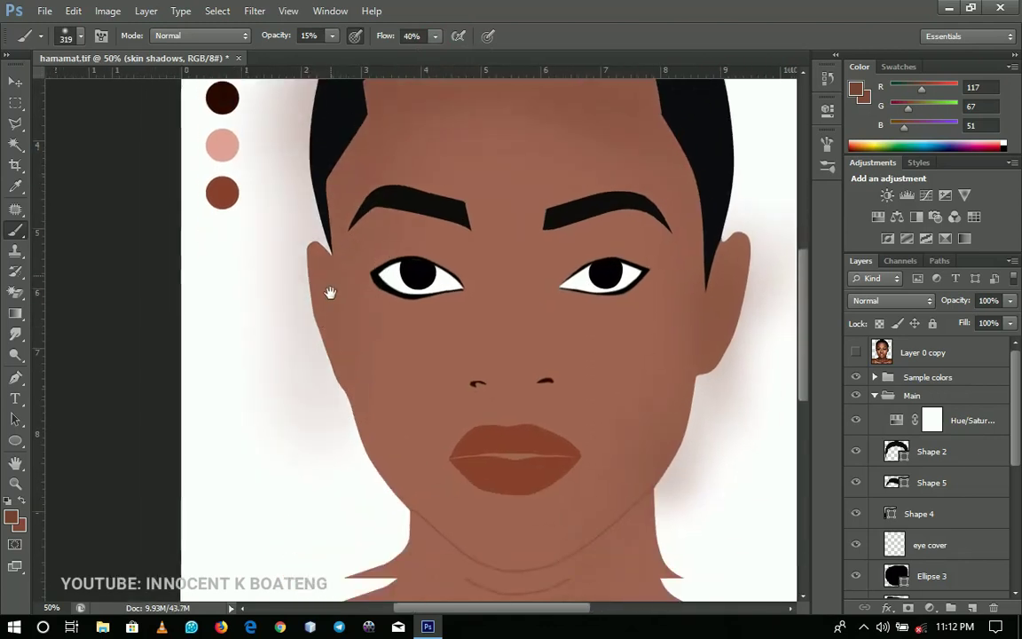
pyautogui.moveTo(332, 180)
pyautogui.mouseDown()
pyautogui.moveTo(363, 306)
pyautogui.moveTo(293, 167)
pyautogui.moveTo(332, 302)
pyautogui.moveTo(502, 429)
pyautogui.mouseUp()
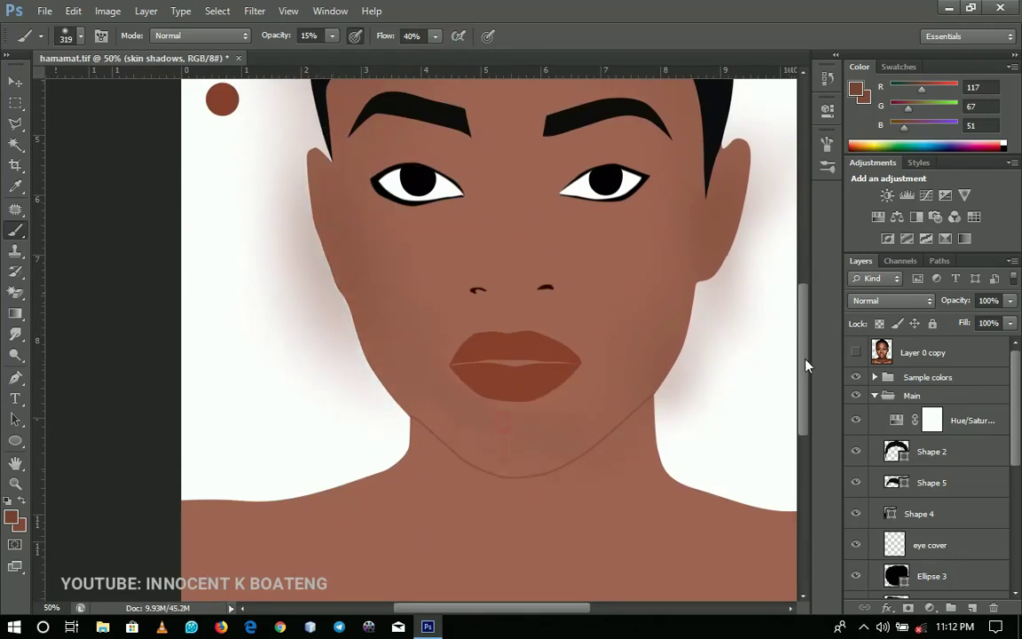
# Step: Check the reference photo and deepen the shadows across the chin and up the left-hand jaw and cheek
pyautogui.click(855, 352)
pyautogui.click(855, 352)
pyautogui.moveTo(461, 432)
pyautogui.mouseDown()
pyautogui.moveTo(599, 400)
pyautogui.moveTo(530, 454)
pyautogui.moveTo(465, 448)
pyautogui.mouseUp()
pyautogui.moveTo(373, 380)
pyautogui.mouseDown()
pyautogui.moveTo(461, 401)
pyautogui.moveTo(550, 448)
pyautogui.mouseUp()
pyautogui.moveTo(329, 337); pyautogui.dragTo(403, 360)
pyautogui.moveTo(298, 303); pyautogui.dragTo(423, 344)
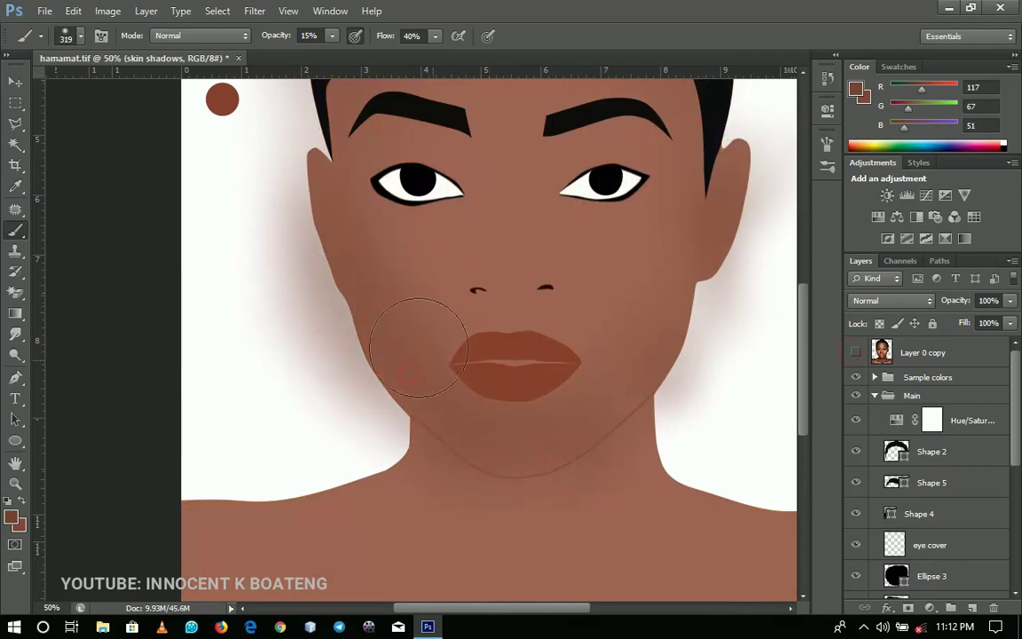
# Step: Build up the shadow along the right-hand jaw, ear and temple and across the upper forehead
pyautogui.moveTo(662, 370)
pyautogui.mouseDown()
pyautogui.moveTo(694, 276)
pyautogui.moveTo(743, 240)
pyautogui.mouseUp()
pyautogui.moveTo(685, 196); pyautogui.dragTo(670, 338)
pyautogui.moveTo(636, 393); pyautogui.dragTo(668, 320)
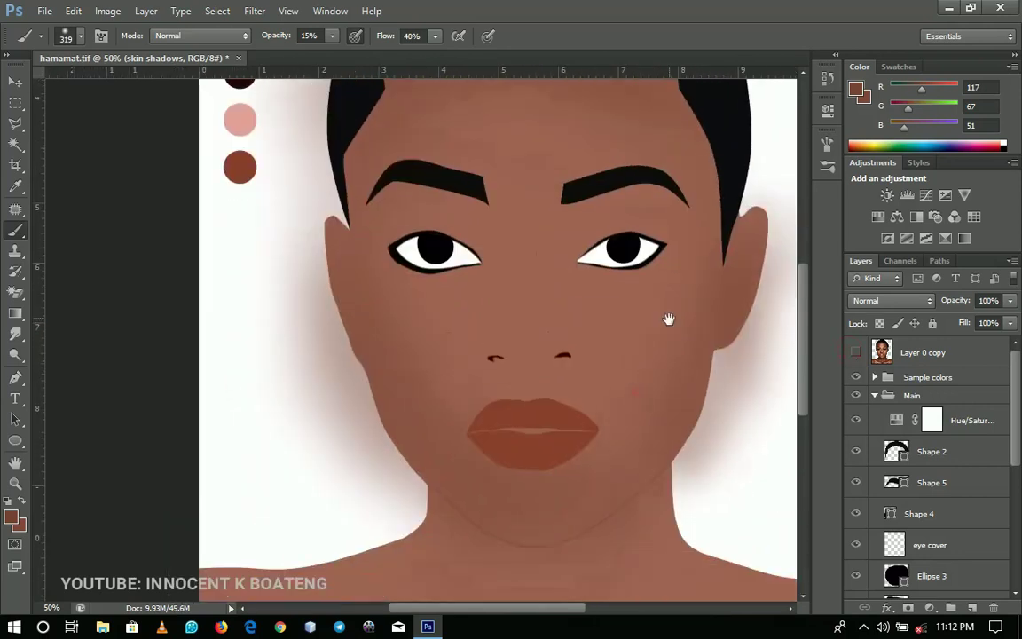
pyautogui.moveTo(357, 200); pyautogui.dragTo(352, 303)
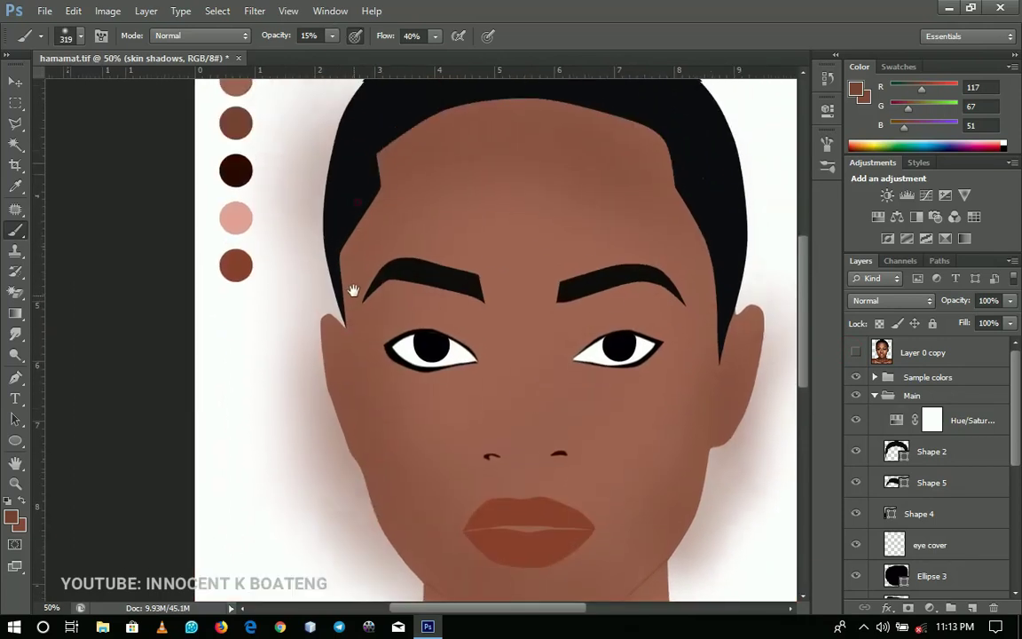
pyautogui.moveTo(433, 161); pyautogui.dragTo(662, 212)
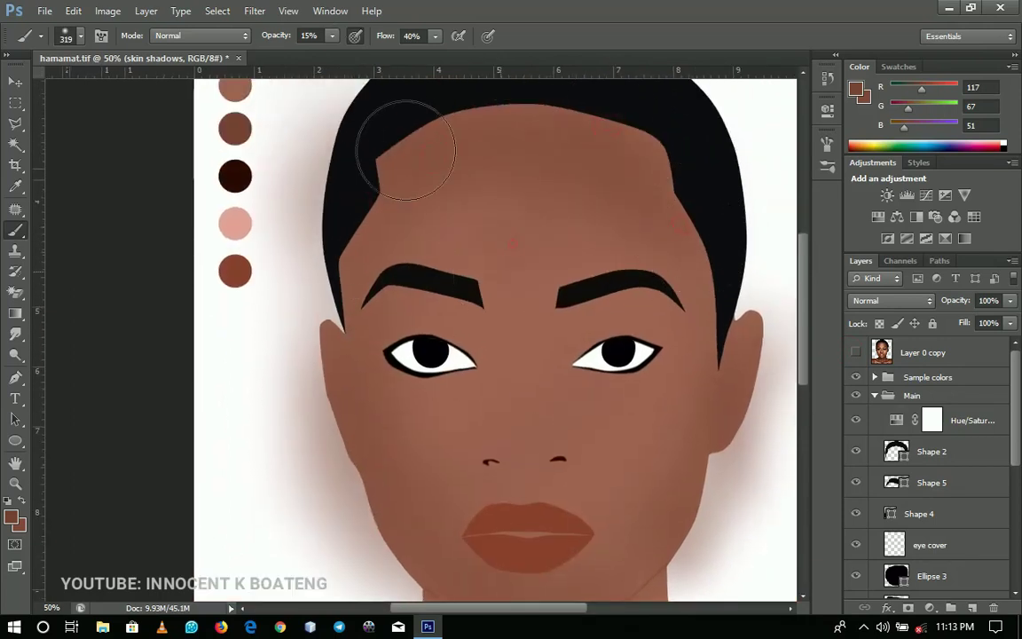
# Step: Compare with the reference photo and deepen the shading on the right-hand cheek beside the mouth
pyautogui.click(855, 354)
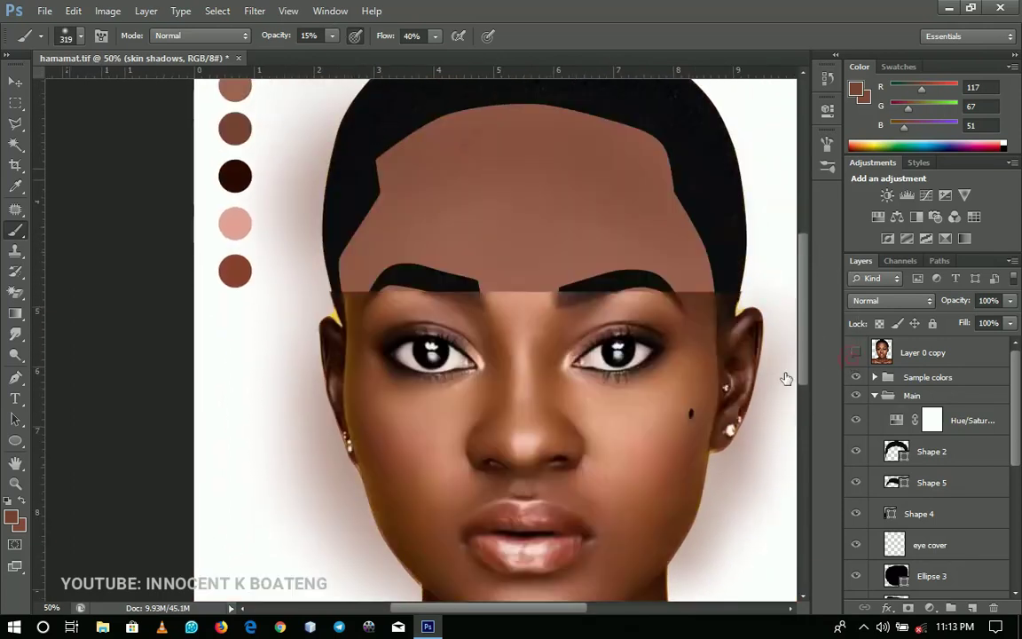
pyautogui.moveTo(665, 458)
pyautogui.mouseDown()
pyautogui.moveTo(570, 530)
pyautogui.moveTo(601, 512)
pyautogui.mouseUp()
pyautogui.moveTo(624, 458); pyautogui.dragTo(625, 501)
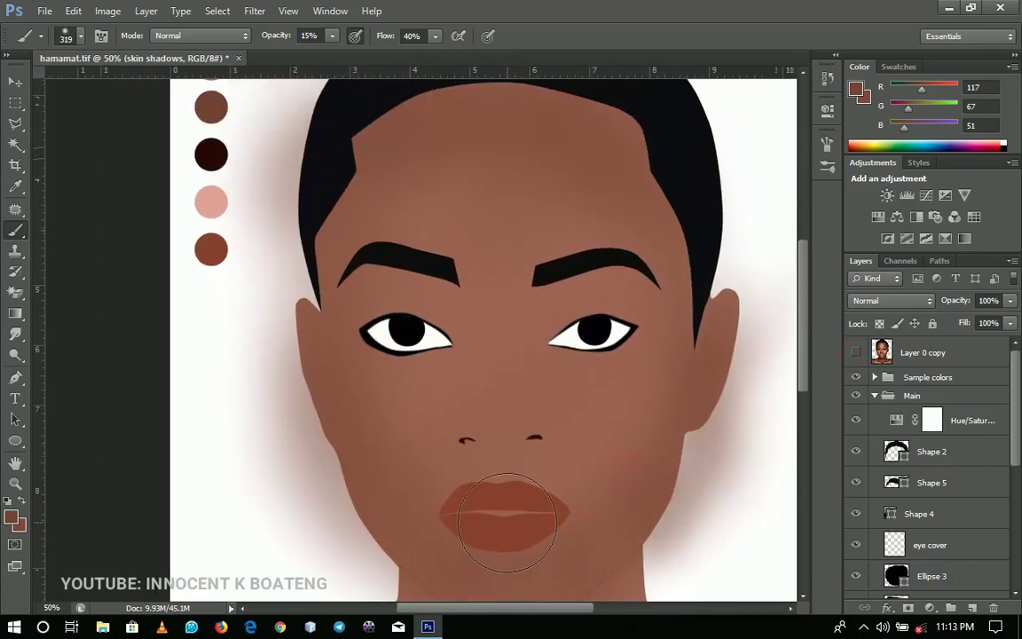
pyautogui.moveTo(507, 520); pyautogui.dragTo(546, 421)
pyautogui.moveTo(548, 358); pyautogui.dragTo(551, 495)
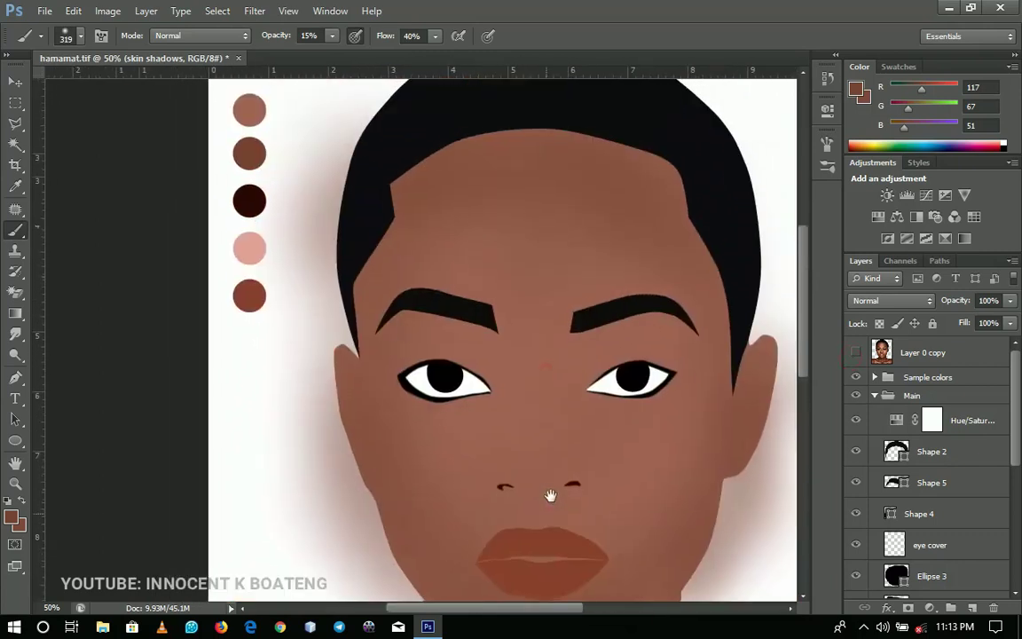
# Step: Compare the eye and forehead areas with the reference photo at 66.67% zoom and reduce the brush to 53 px
pyautogui.press('z')
pyautogui.click(547, 429)
pyautogui.moveTo(547, 428); pyautogui.dragTo(585, 361)
pyautogui.press('b')
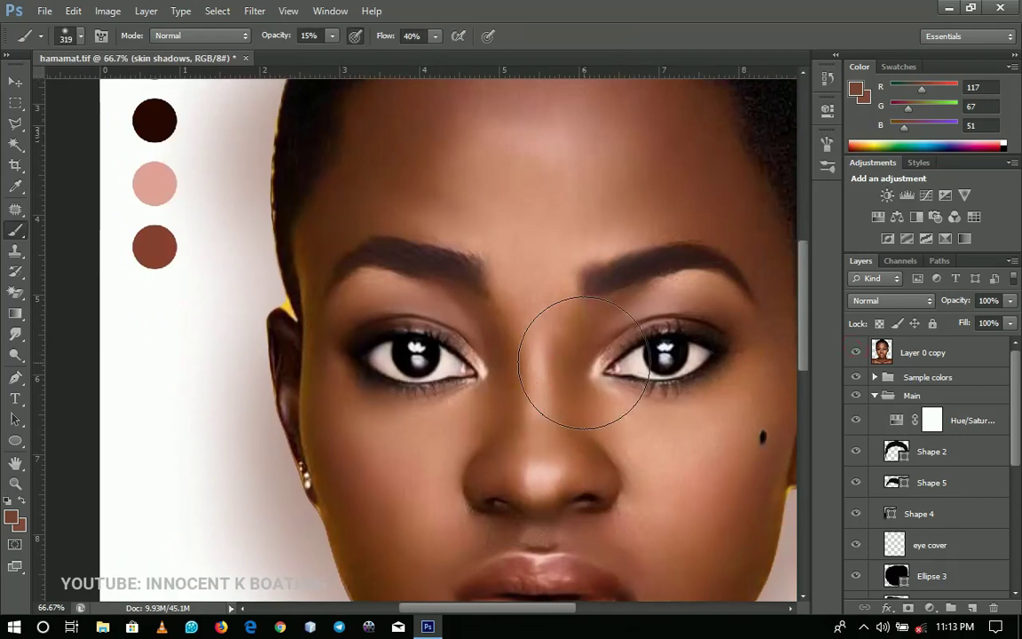
pyautogui.click(855, 352)
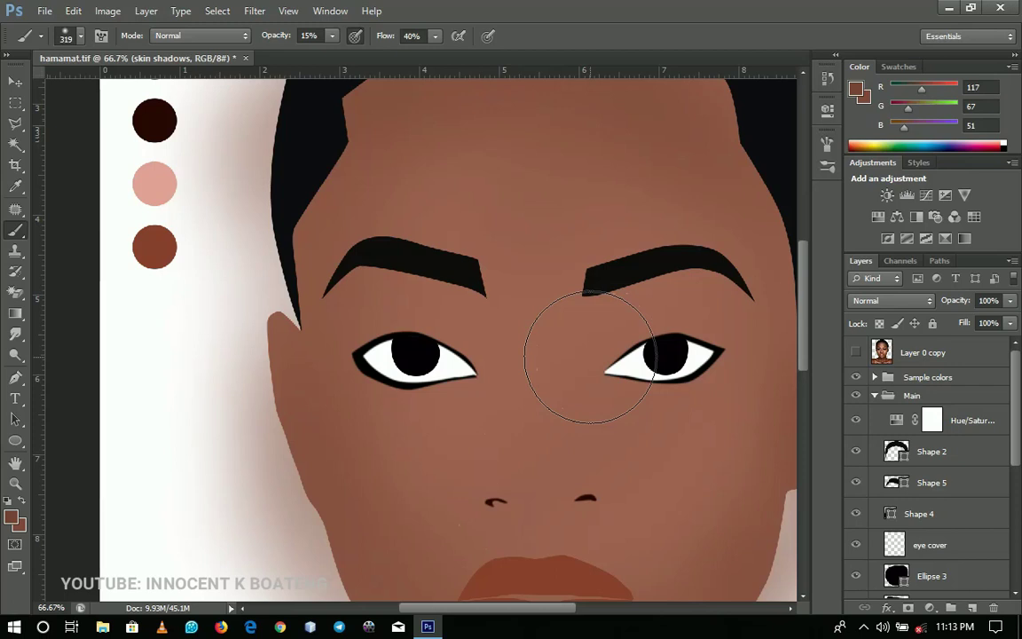
pyautogui.moveTo(449, 200); pyautogui.dragTo(329, 279)
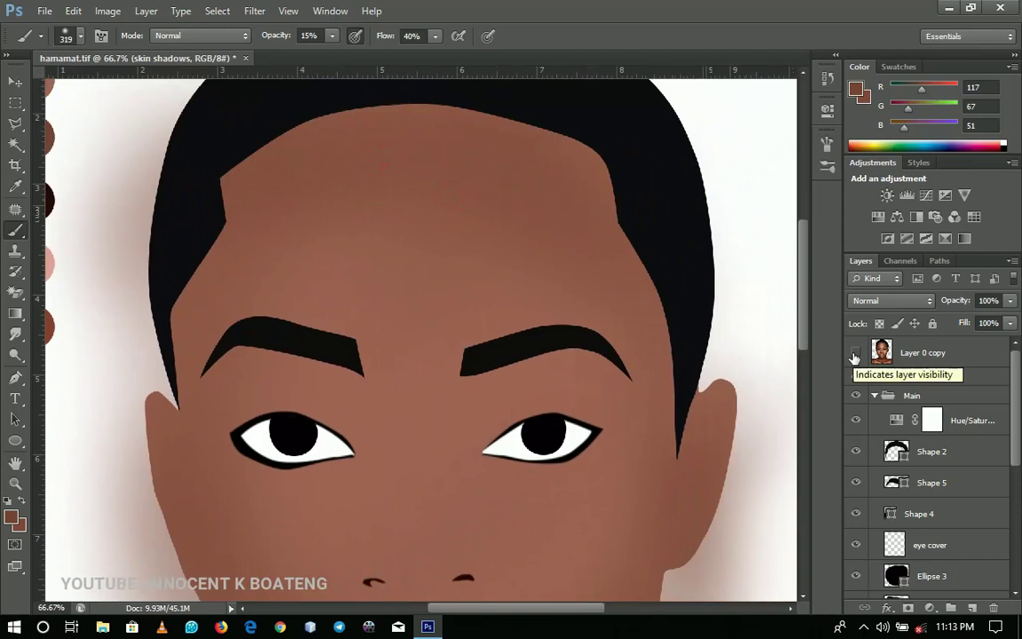
pyautogui.click(854, 357)
pyautogui.moveTo(387, 513); pyautogui.dragTo(400, 484)
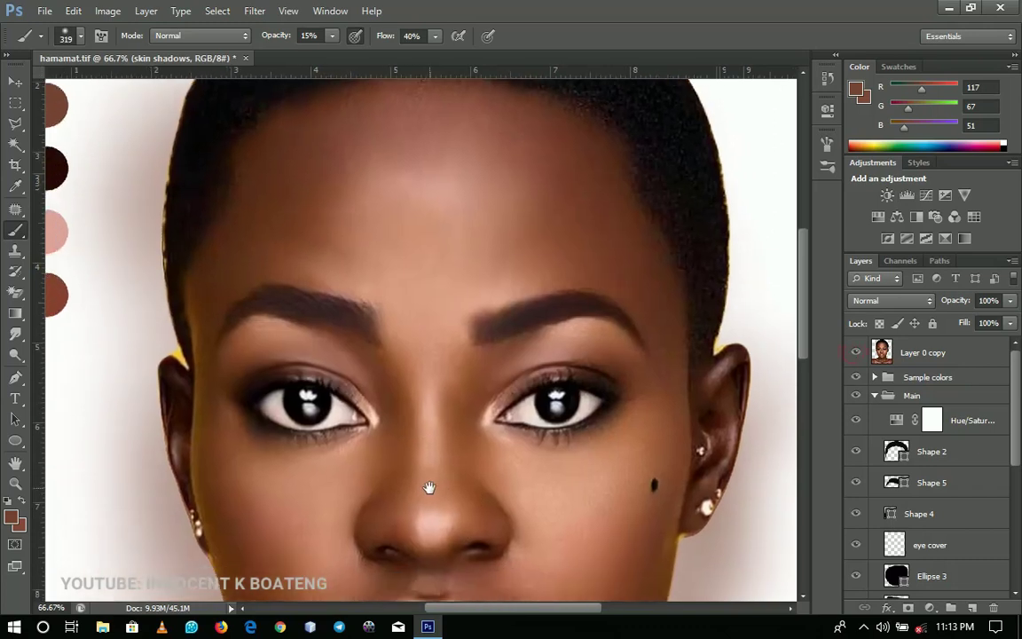
pyautogui.rightClick(508, 348)
pyautogui.moveTo(655, 386)
pyautogui.mouseDown()
pyautogui.moveTo(543, 386)
pyautogui.moveTo(568, 392)
pyautogui.mouseUp()
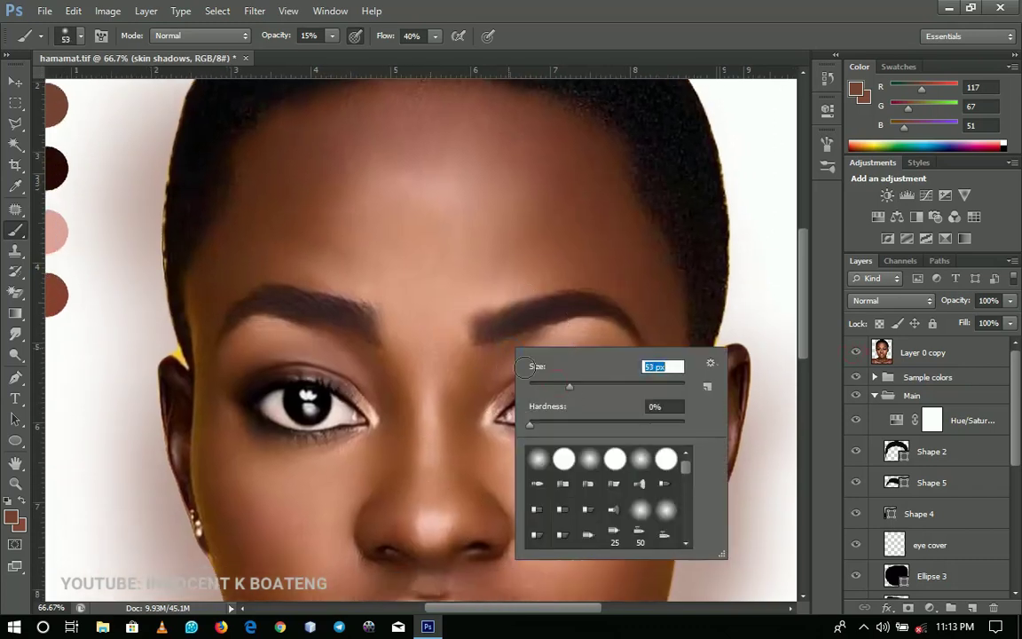
# Step: Hide the reference photo, set the foreground colour to the darker brown 65392a and the brush opacity to 20%
pyautogui.click(857, 354)
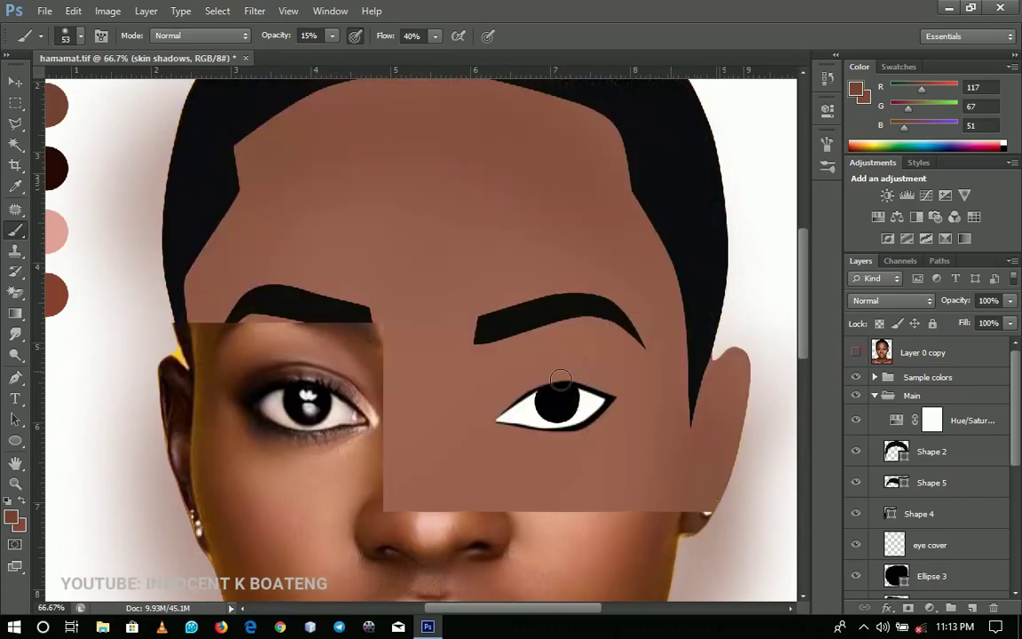
pyautogui.moveTo(73, 151); pyautogui.dragTo(153, 231)
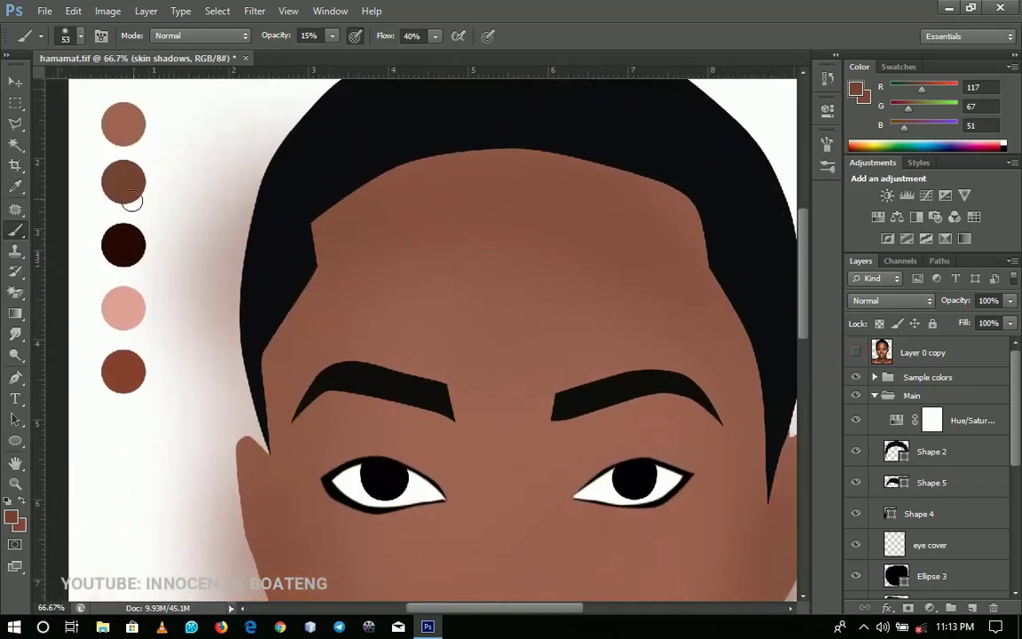
pyautogui.click(11, 514)
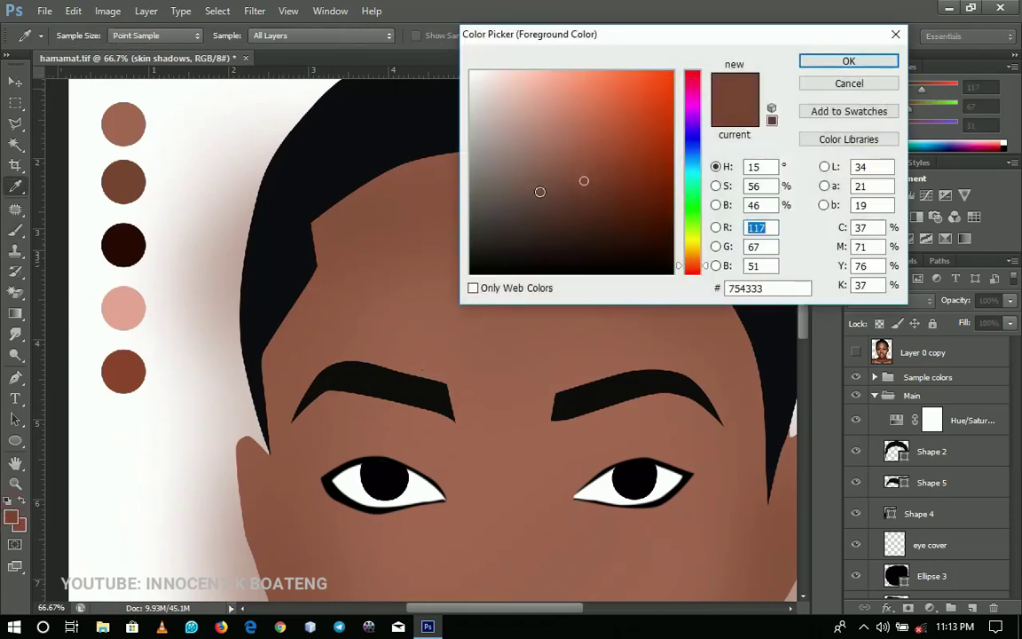
pyautogui.click(588, 192)
pyautogui.click(807, 64)
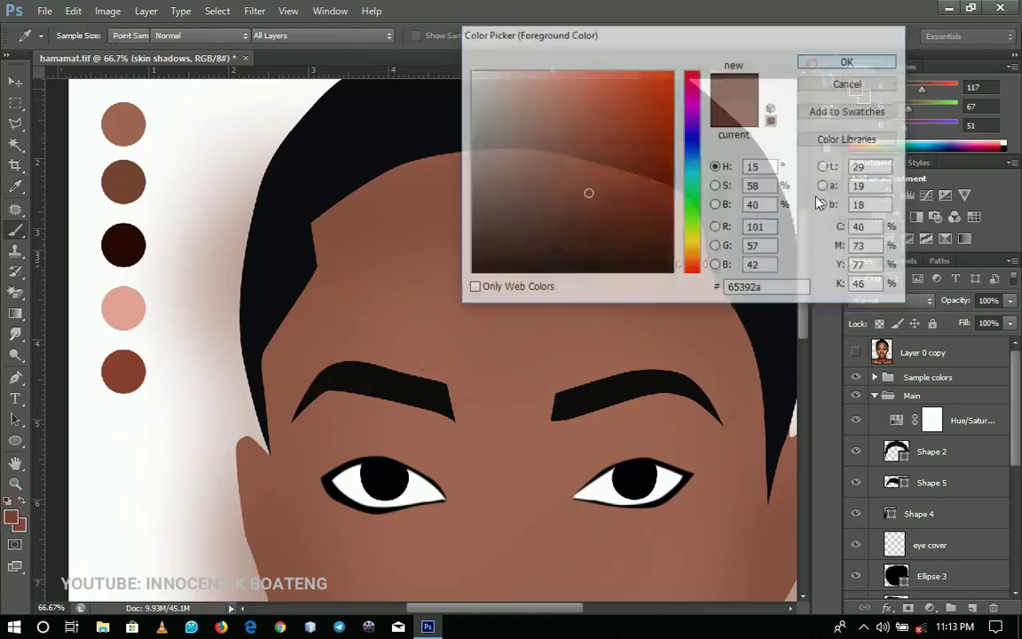
pyautogui.click(330, 37)
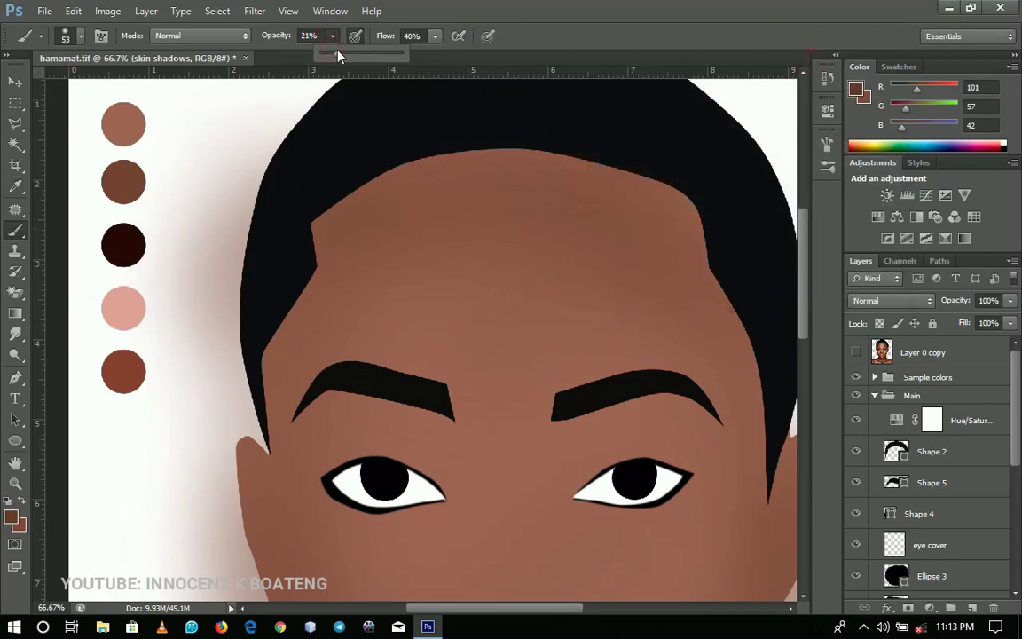
# Step: Set the brush to 70 px and paint the eye-socket shadow between the right-hand eye and brow, guided by the reference photo
pyautogui.click(856, 352)
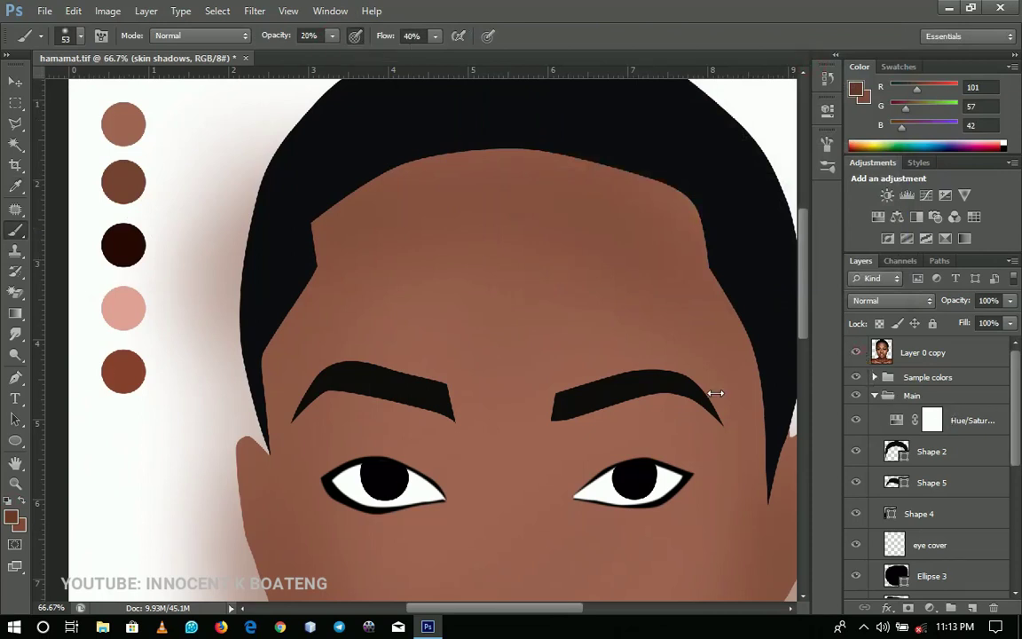
pyautogui.moveTo(488, 489); pyautogui.dragTo(531, 326)
pyautogui.moveTo(663, 260); pyautogui.dragTo(547, 291)
pyautogui.rightClick(586, 306)
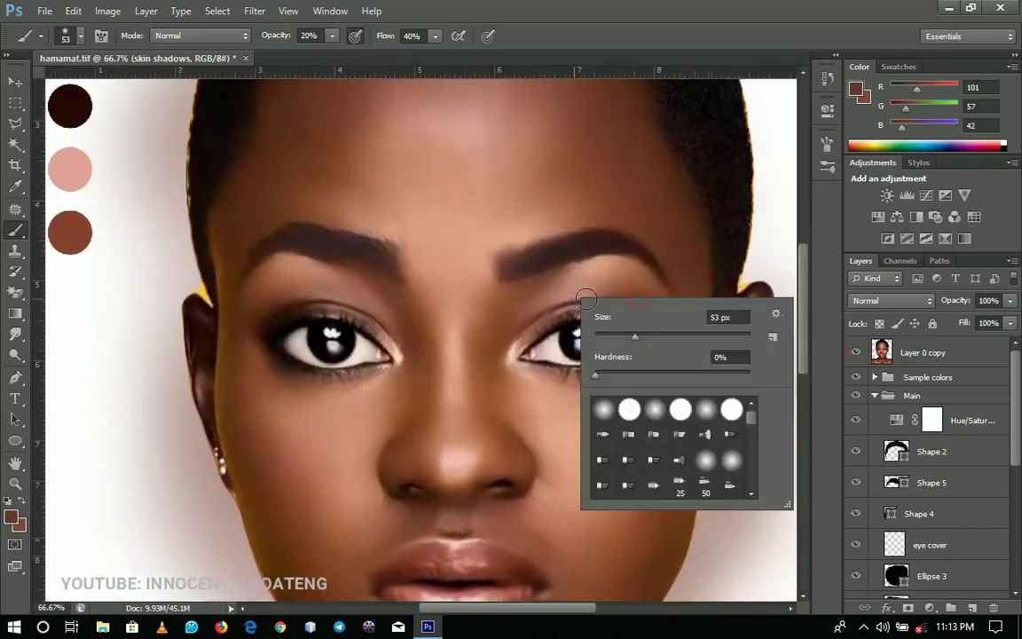
pyautogui.moveTo(616, 339); pyautogui.dragTo(644, 343)
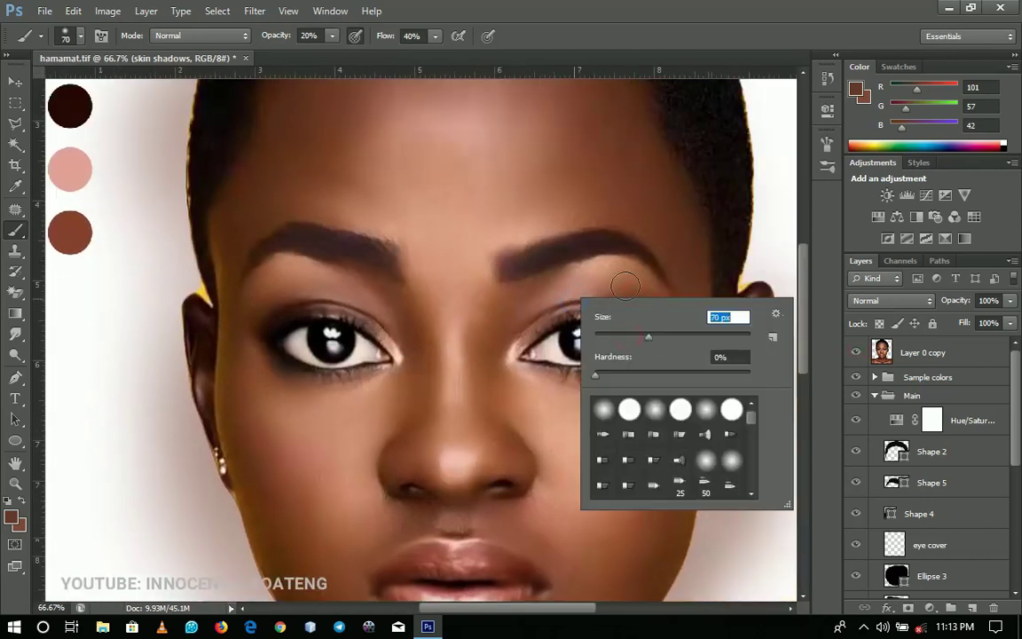
pyautogui.moveTo(665, 284)
pyautogui.mouseDown()
pyautogui.moveTo(547, 289)
pyautogui.moveTo(547, 312)
pyautogui.mouseUp()
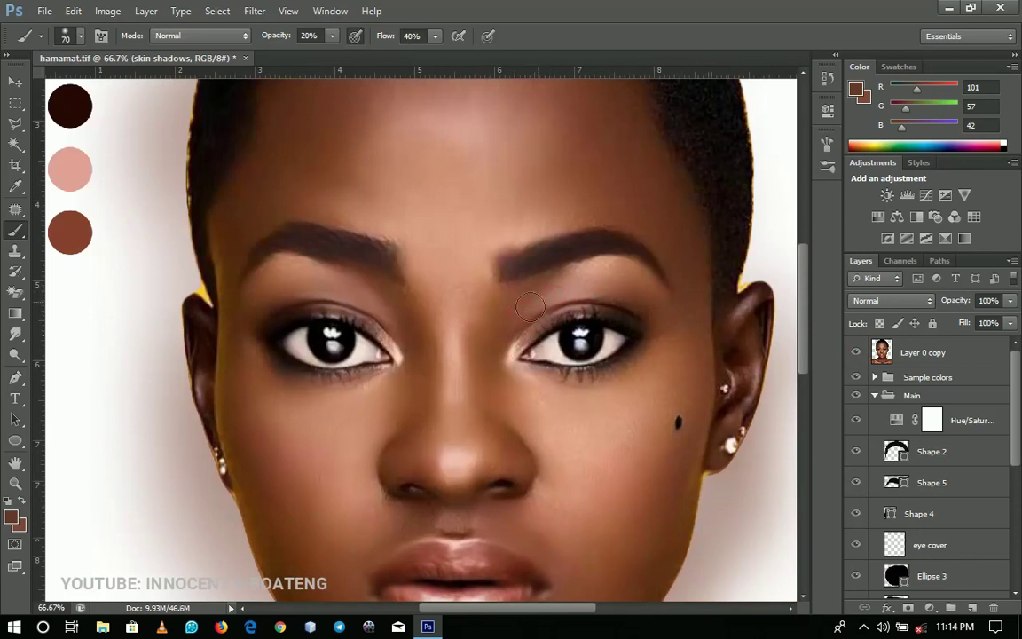
pyautogui.click(855, 352)
pyautogui.moveTo(635, 309)
pyautogui.mouseDown()
pyautogui.moveTo(553, 310)
pyautogui.moveTo(537, 353)
pyautogui.moveTo(571, 320)
pyautogui.moveTo(546, 331)
pyautogui.mouseUp()
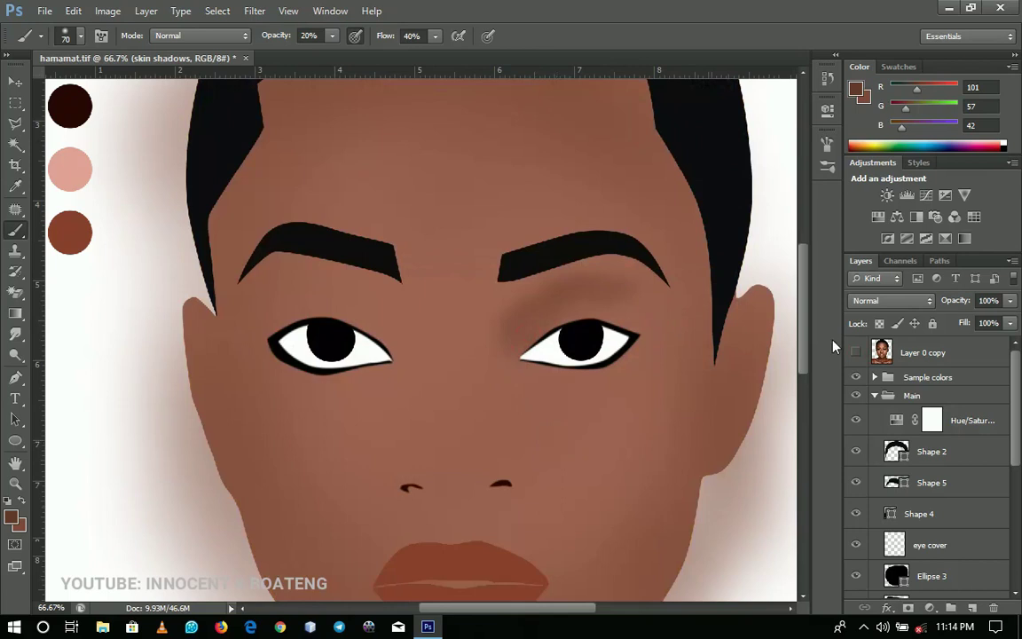
# Step: Check the reference photo, shade the left-hand eye socket and paint shadows down both sides of the nose bridge
pyautogui.click(856, 353)
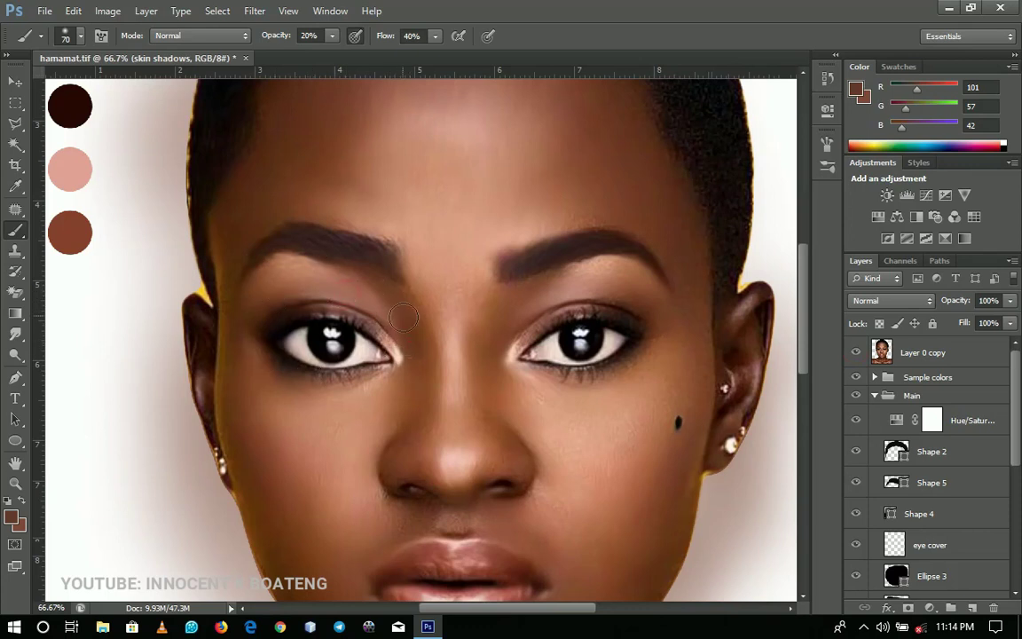
pyautogui.click(855, 352)
pyautogui.moveTo(517, 314); pyautogui.dragTo(520, 459)
pyautogui.moveTo(511, 334)
pyautogui.mouseDown()
pyautogui.moveTo(488, 472)
pyautogui.moveTo(511, 421)
pyautogui.moveTo(513, 334)
pyautogui.moveTo(488, 424)
pyautogui.moveTo(481, 482)
pyautogui.mouseUp()
pyautogui.moveTo(425, 454)
pyautogui.mouseDown()
pyautogui.moveTo(402, 282)
pyautogui.moveTo(415, 435)
pyautogui.moveTo(408, 370)
pyautogui.moveTo(351, 310)
pyautogui.moveTo(393, 368)
pyautogui.moveTo(404, 350)
pyautogui.moveTo(387, 319)
pyautogui.moveTo(275, 291)
pyautogui.moveTo(348, 335)
pyautogui.moveTo(397, 338)
pyautogui.moveTo(353, 300)
pyautogui.moveTo(229, 303)
pyautogui.moveTo(395, 329)
pyautogui.moveTo(257, 299)
pyautogui.moveTo(273, 349)
pyautogui.moveTo(578, 320)
pyautogui.moveTo(604, 301)
pyautogui.moveTo(497, 377)
pyautogui.mouseUp()
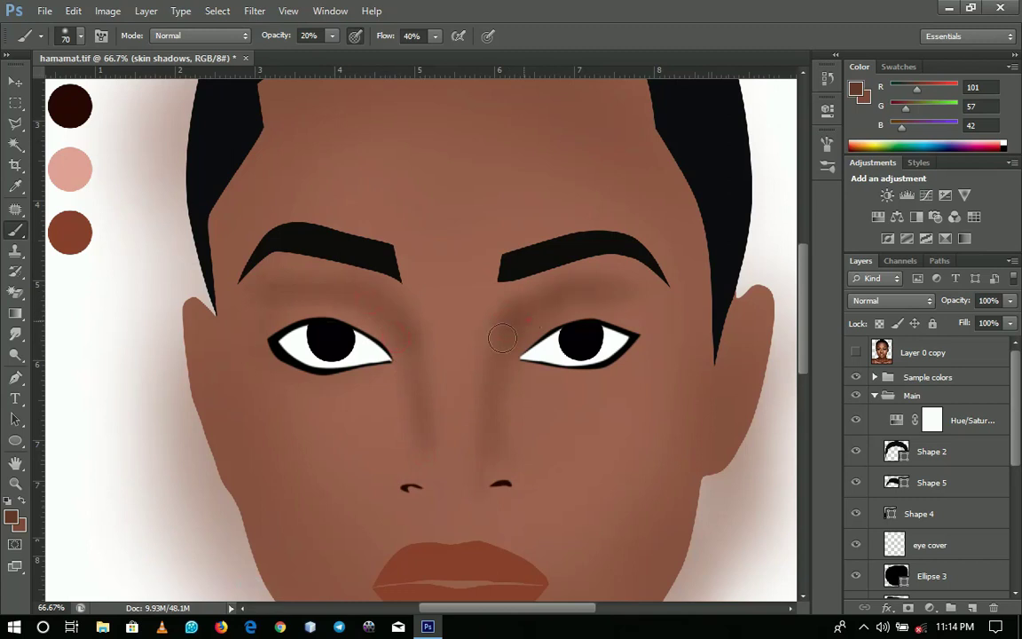
# Step: Display the reference photo over the nose at 200% zoom and reduce the brush to 9 px
pyautogui.scroll(-3, 555, 338)
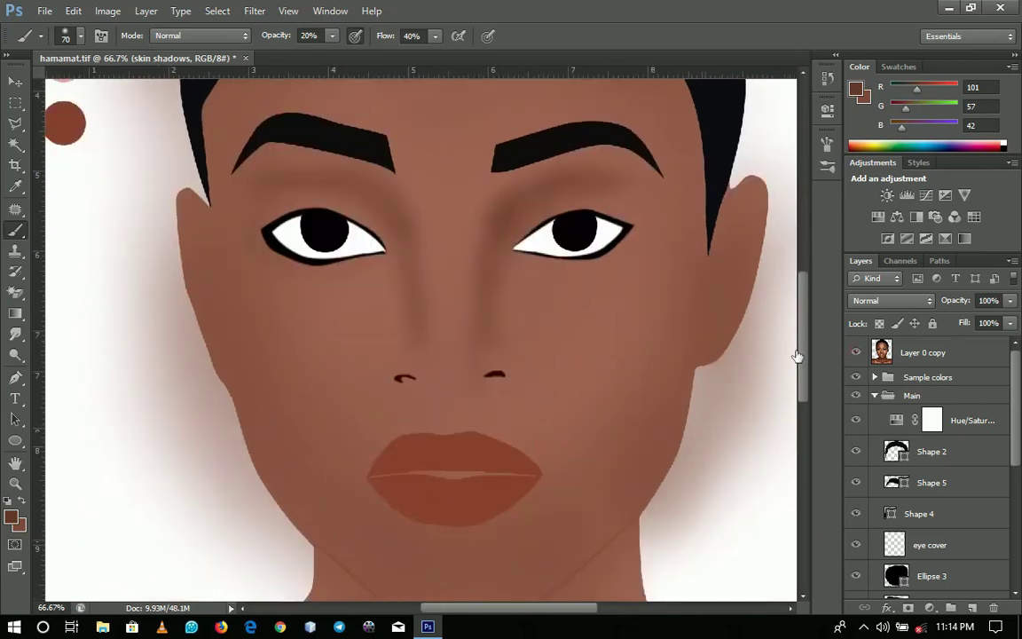
pyautogui.click(857, 353)
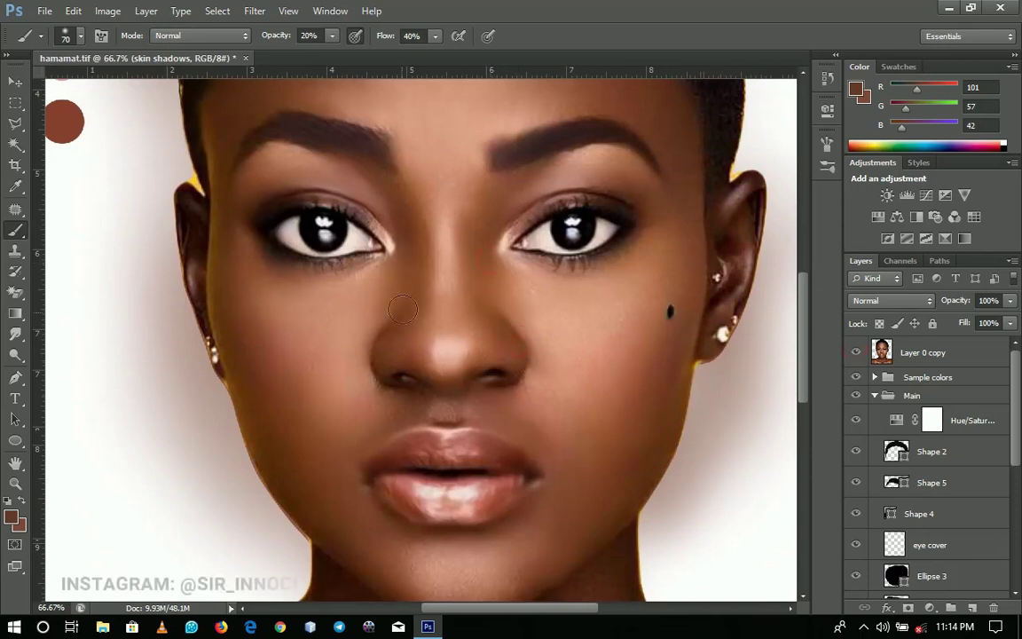
pyautogui.click(857, 353)
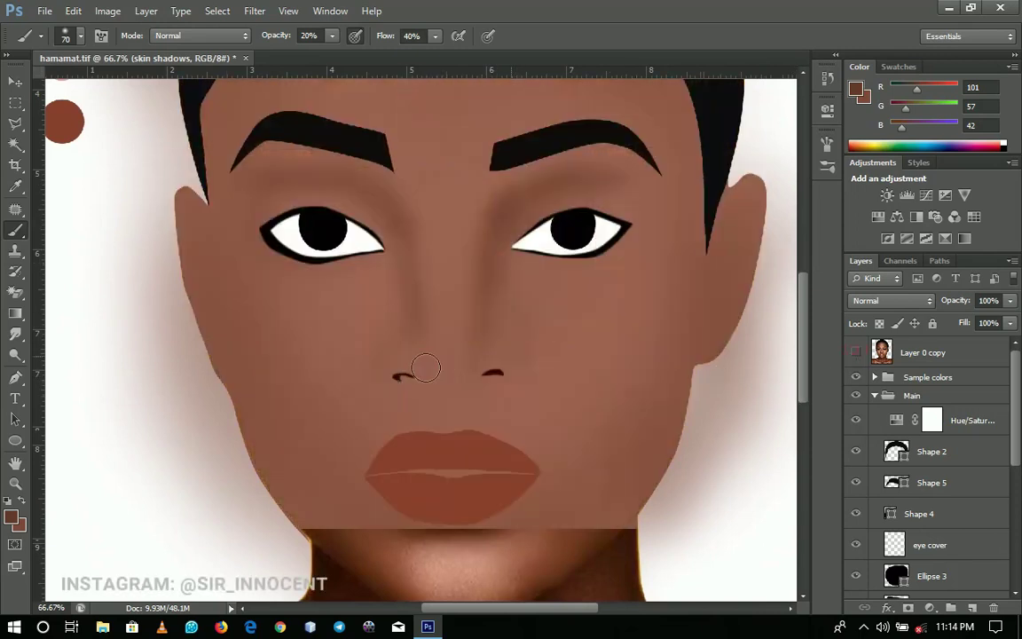
pyautogui.keyDown('ctrl'); pyautogui.click(479, 379); pyautogui.keyUp('ctrl')
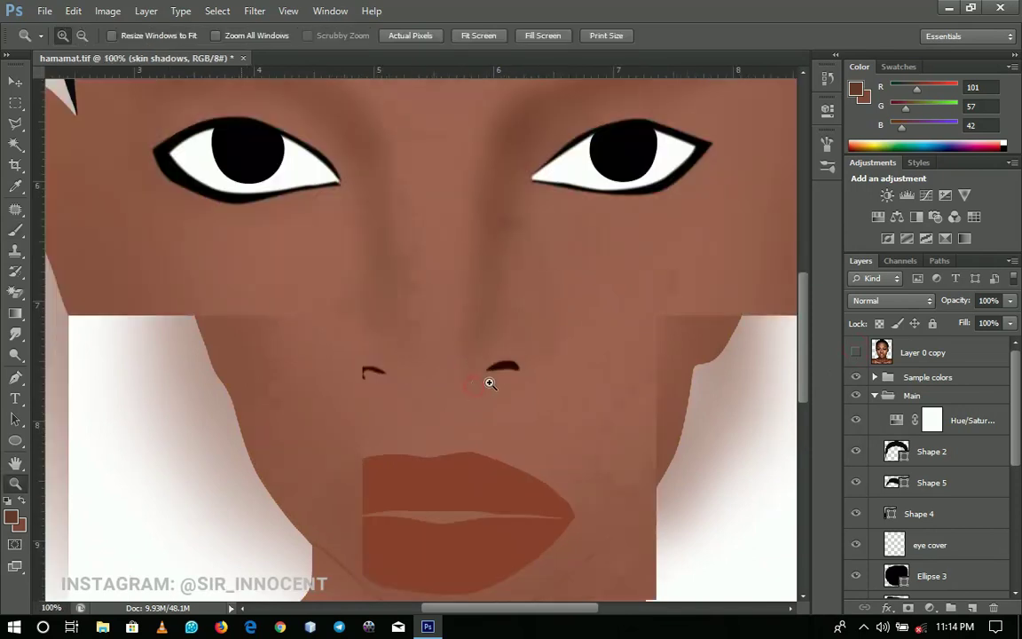
pyautogui.click(856, 352)
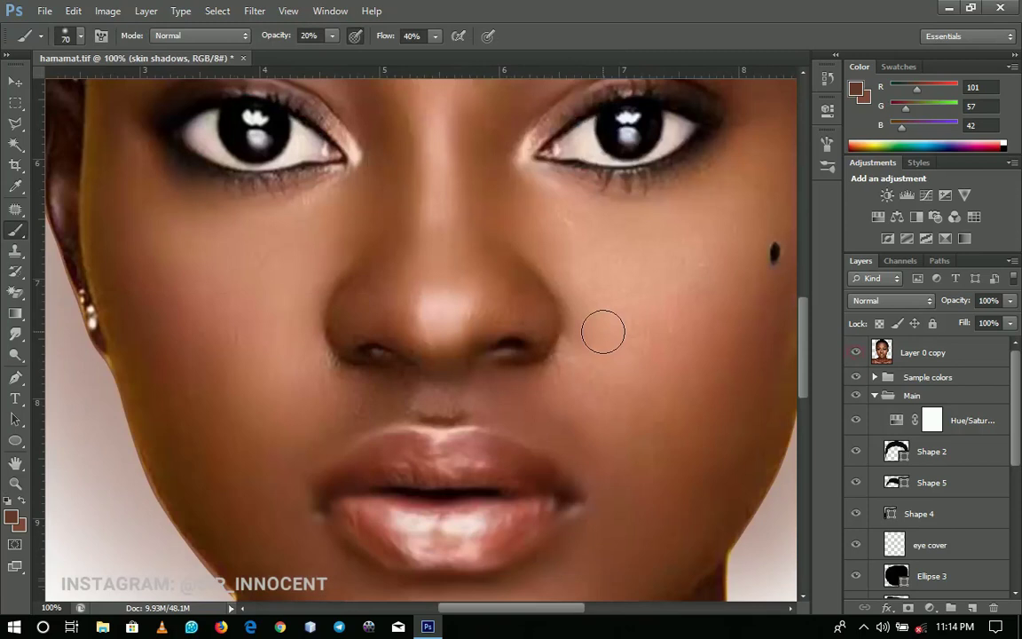
pyautogui.keyDown('ctrl'); pyautogui.click(553, 318); pyautogui.keyUp('ctrl')
pyautogui.moveTo(552, 317); pyautogui.dragTo(477, 320)
pyautogui.rightClick(497, 288)
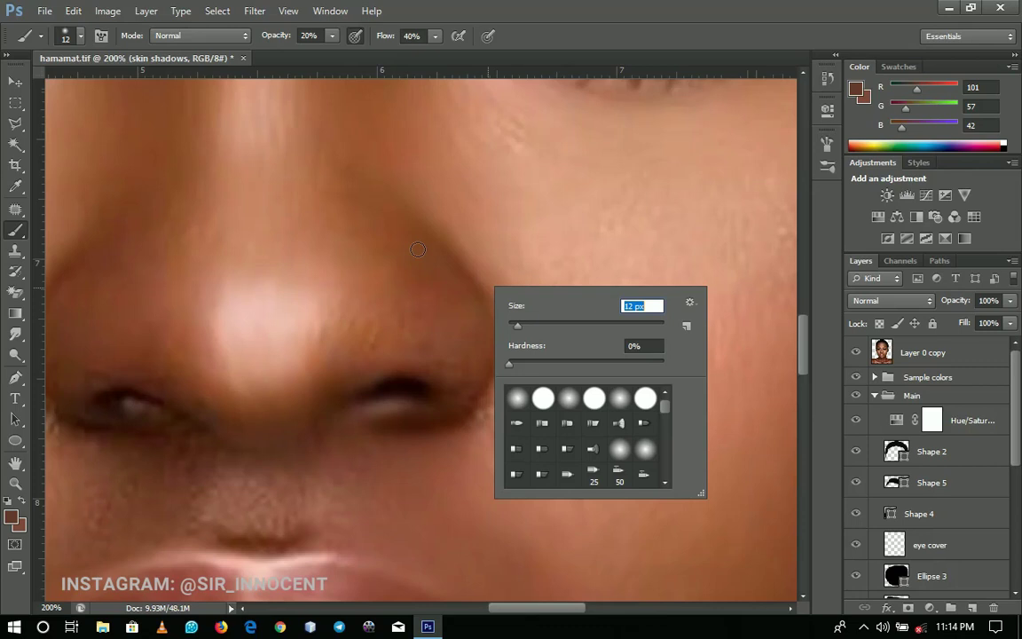
pyautogui.click(514, 328)
pyautogui.press('Return')
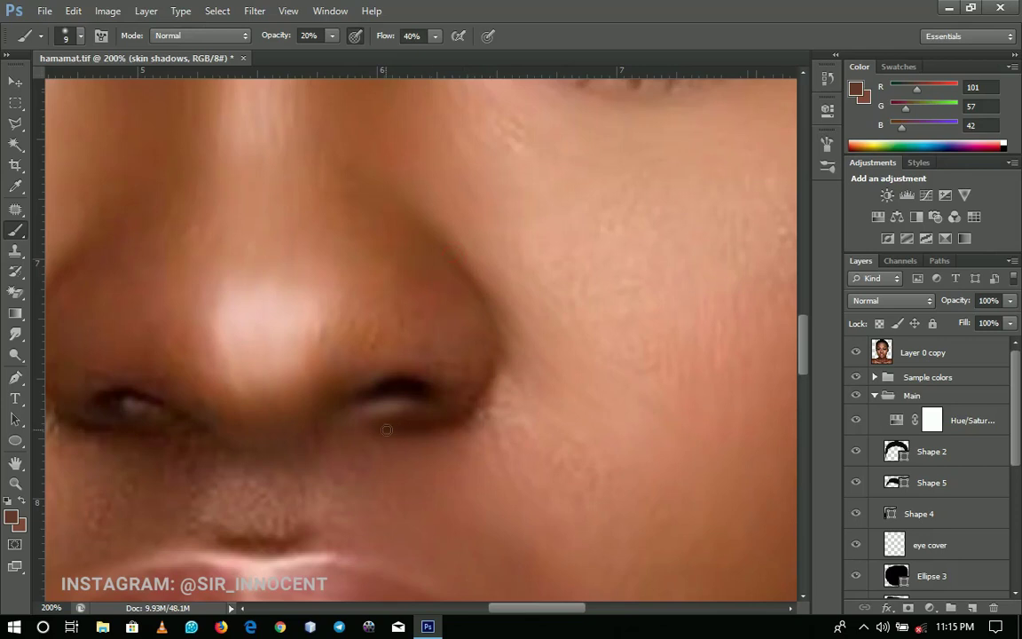
# Step: Trace the nose's outer contour around both nostrils over the reference photo and hide the photo
pyautogui.moveTo(284, 404); pyautogui.dragTo(494, 374)
pyautogui.click(375, 404)
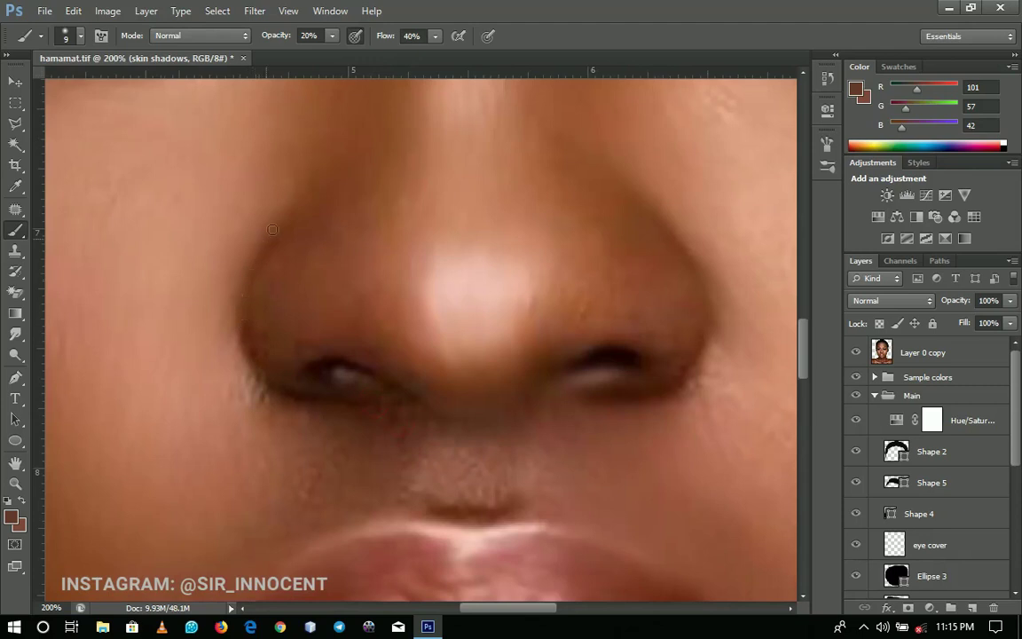
pyautogui.click(856, 353)
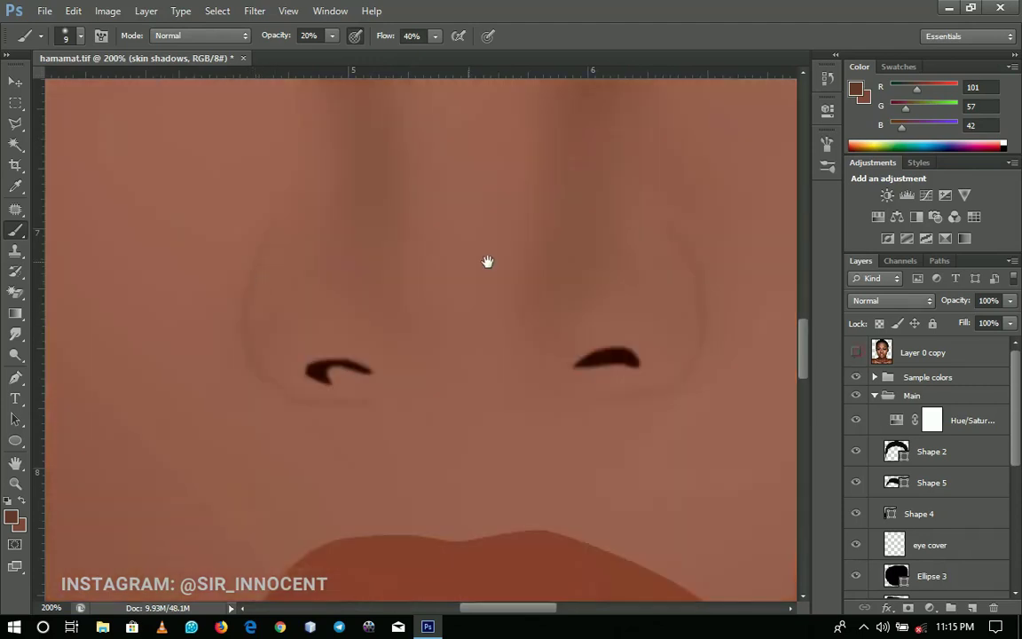
# Step: Darken the contour line around the right-hand nostril wing with repeated strokes
pyautogui.moveTo(531, 266); pyautogui.dragTo(415, 273)
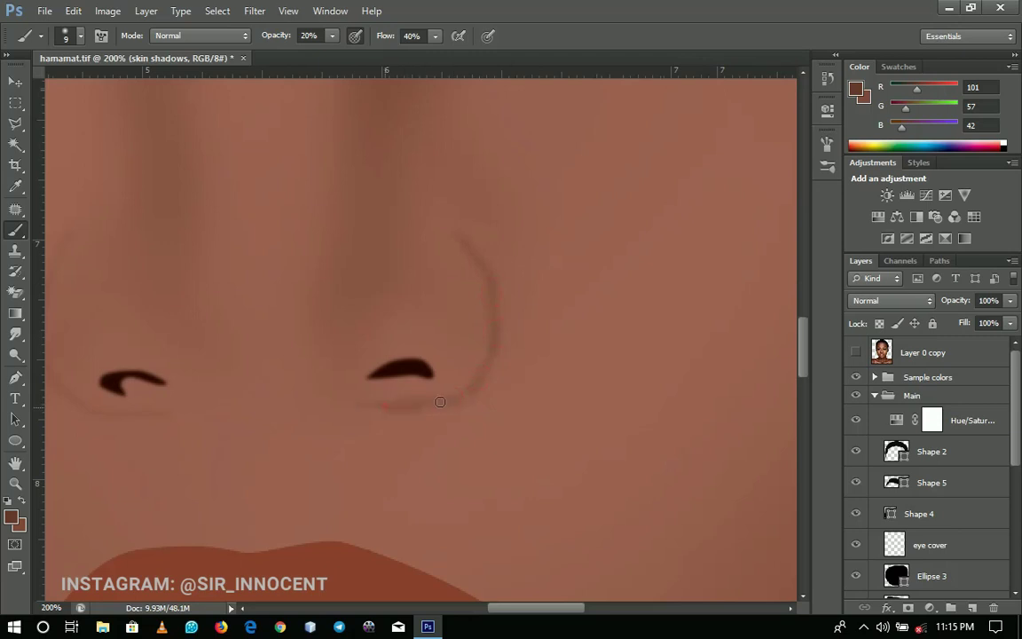
pyautogui.moveTo(483, 382); pyautogui.dragTo(492, 332)
pyautogui.moveTo(489, 330); pyautogui.dragTo(582, 319)
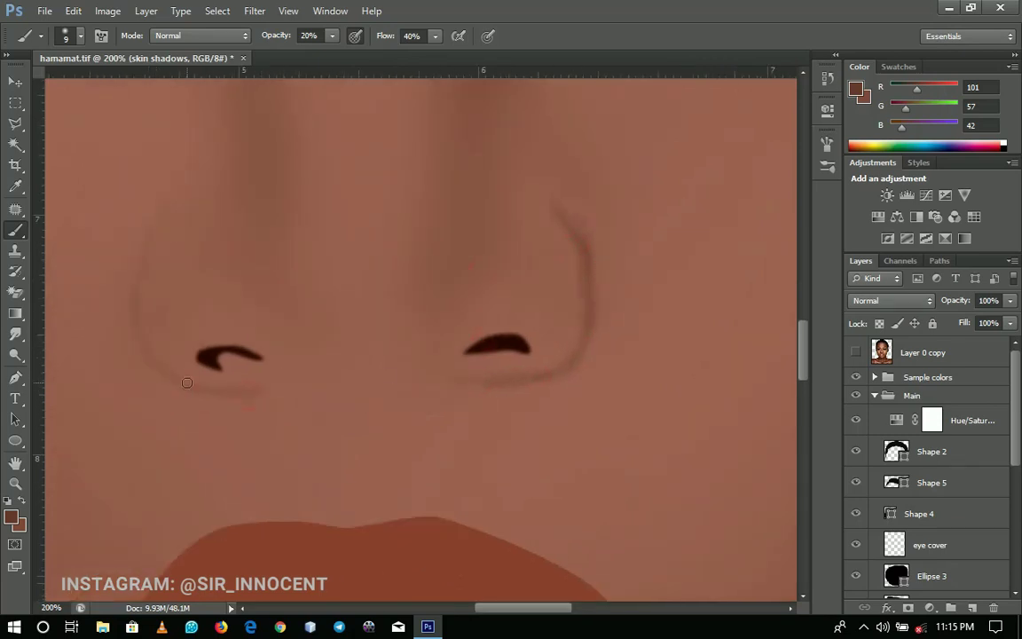
# Step: Set the brush to 7 px at 20% opacity and display the reference photo to check the nose's lower edge
pyautogui.moveTo(300, 391)
pyautogui.mouseDown()
pyautogui.moveTo(406, 423)
pyautogui.moveTo(321, 436)
pyautogui.mouseUp()
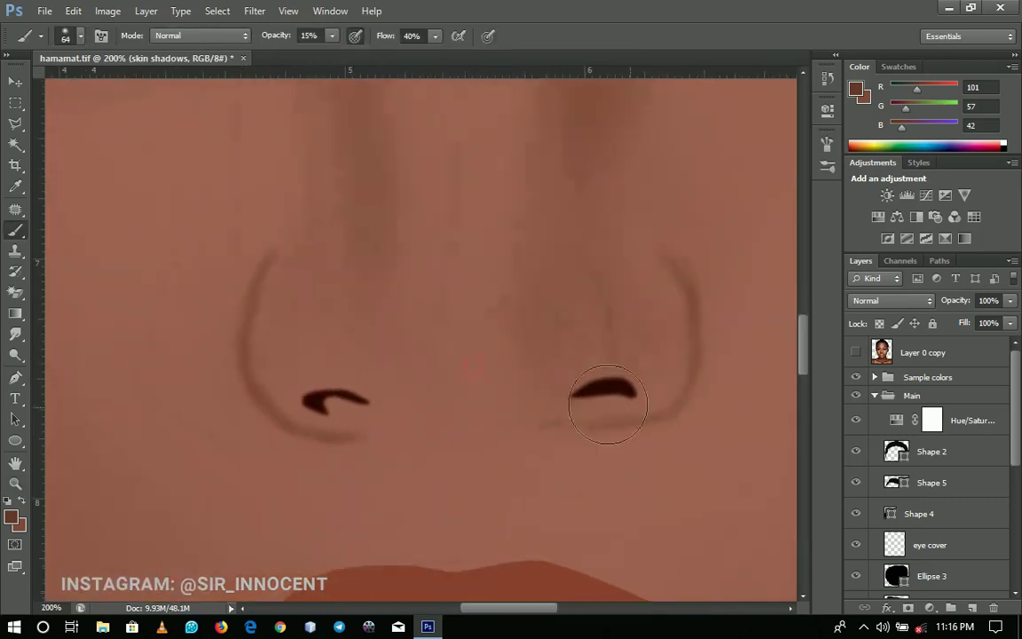
pyautogui.rightClick(498, 403)
pyautogui.click(332, 35)
pyautogui.moveTo(328, 54); pyautogui.dragTo(332, 54)
pyautogui.rightClick(543, 403)
pyautogui.click(559, 441)
pyautogui.click(862, 354)
pyautogui.click(857, 354)
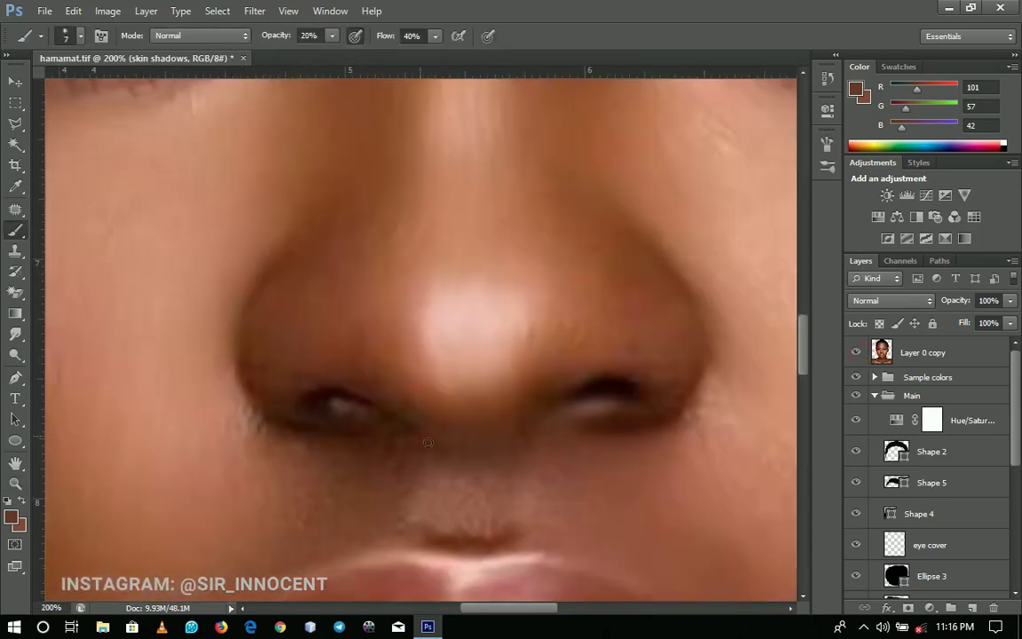
# Step: Draw the nose's lower contour between the nostrils with the thin brush, joining the outlines of both nostril wings
pyautogui.hotkey('ctrl', 'z')
pyautogui.hotkey('ctrl', '+')
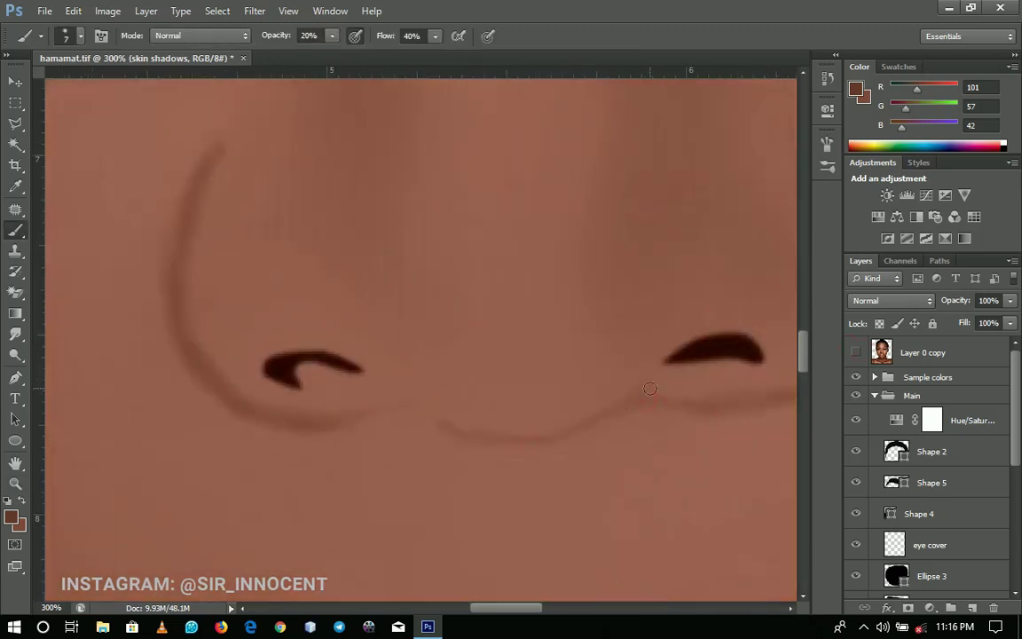
pyautogui.moveTo(450, 424); pyautogui.dragTo(335, 418)
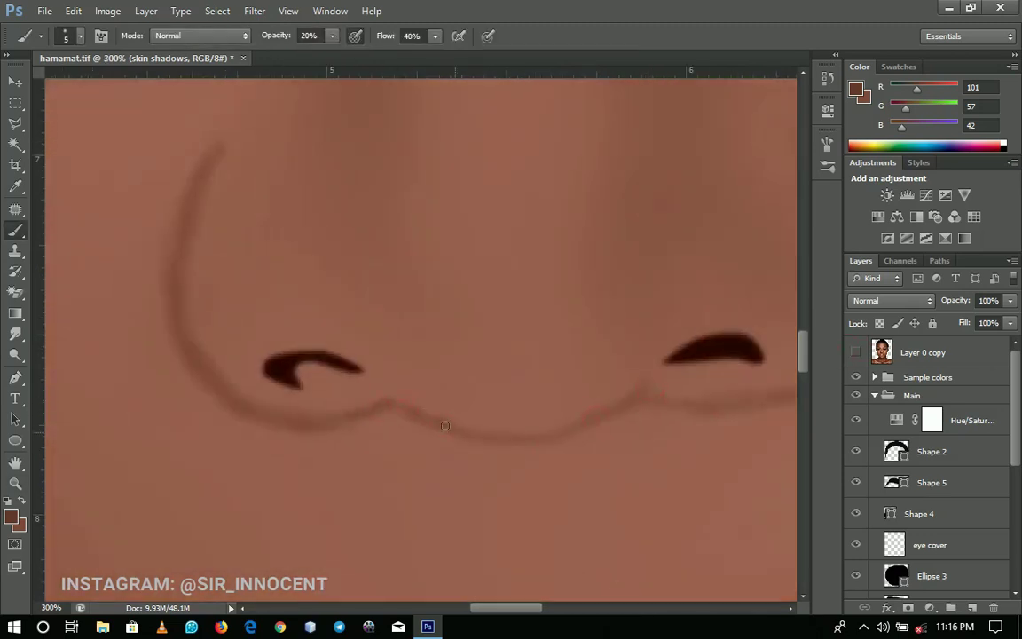
pyautogui.hscroll(3, 593, 411)
pyautogui.hotkey('ctrl', 's')
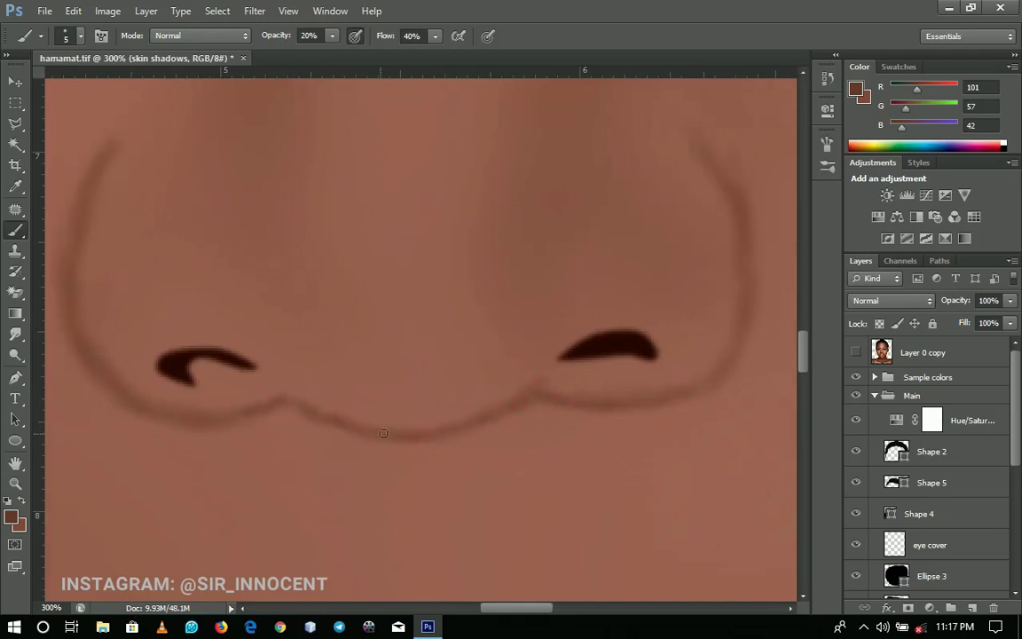
# Step: Compare the drawn nose outline with the reference photo, viewing both the whole face and the nose up close
pyautogui.hscroll(-3, 388, 438)
pyautogui.scroll(-4, 365, 414)
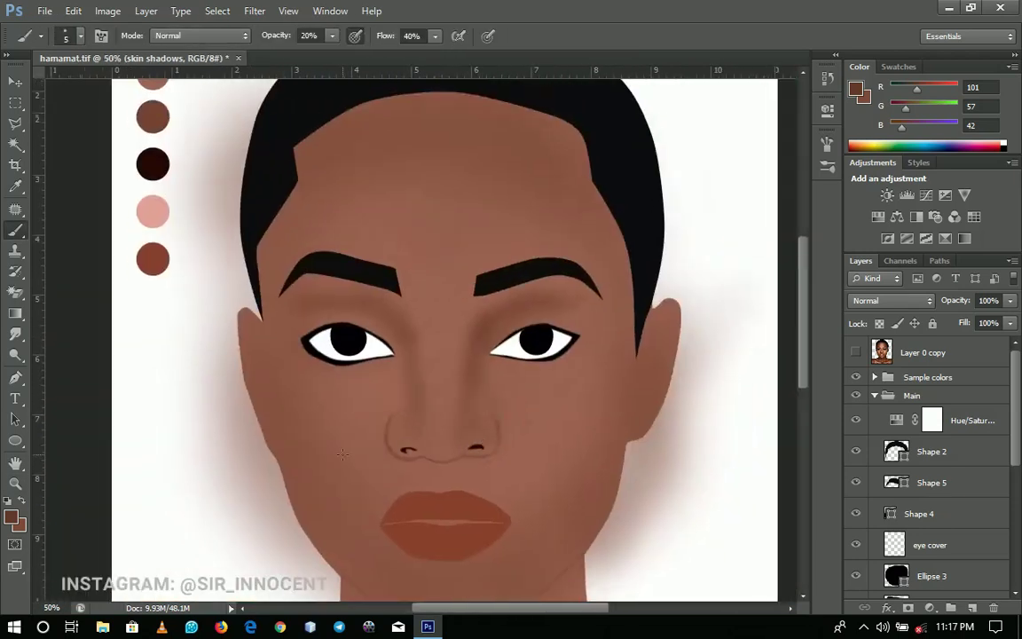
pyautogui.press('z')
pyautogui.click(443, 441)
pyautogui.click(449, 349)
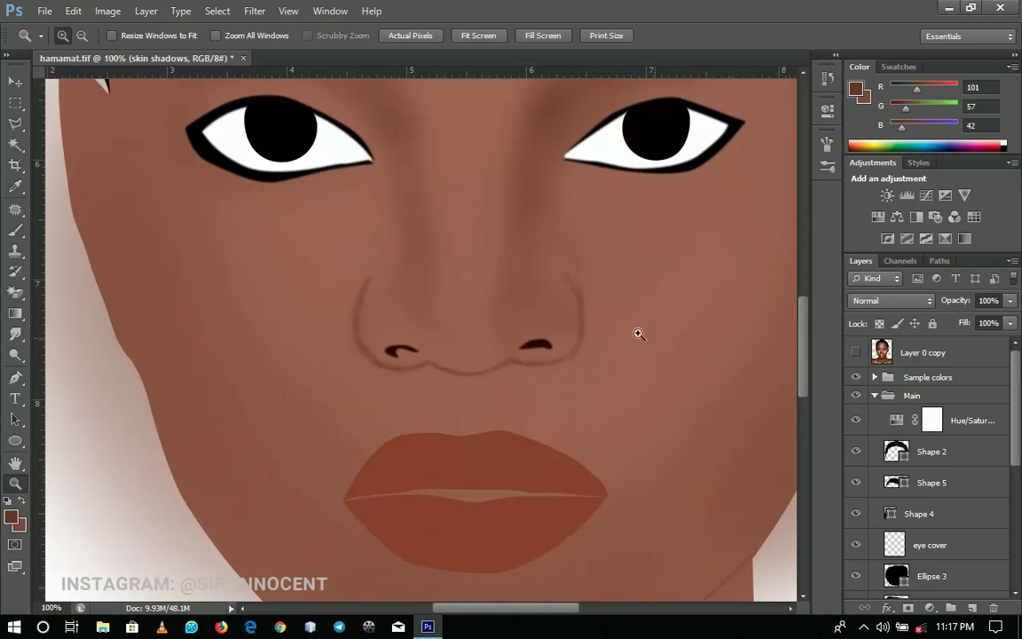
pyautogui.click(855, 352)
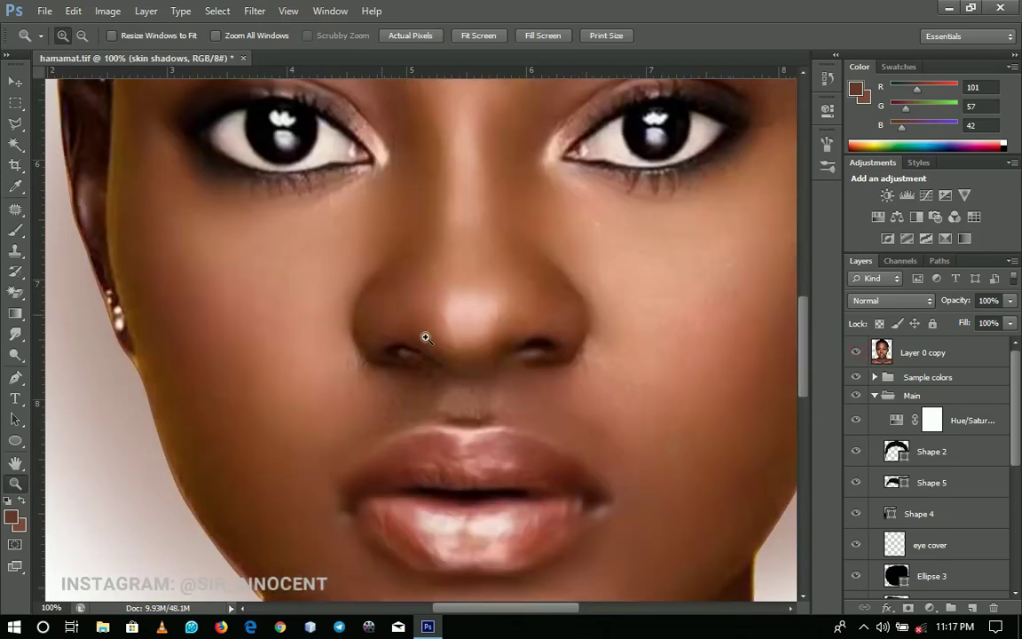
pyautogui.click(856, 355)
pyautogui.moveTo(475, 384); pyautogui.dragTo(474, 435)
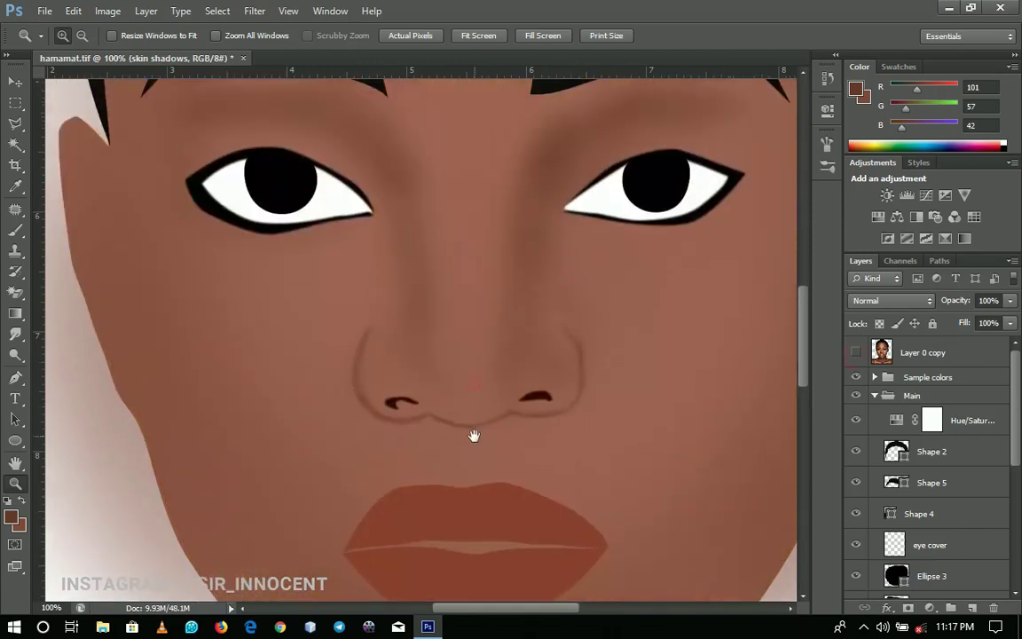
pyautogui.click(468, 406)
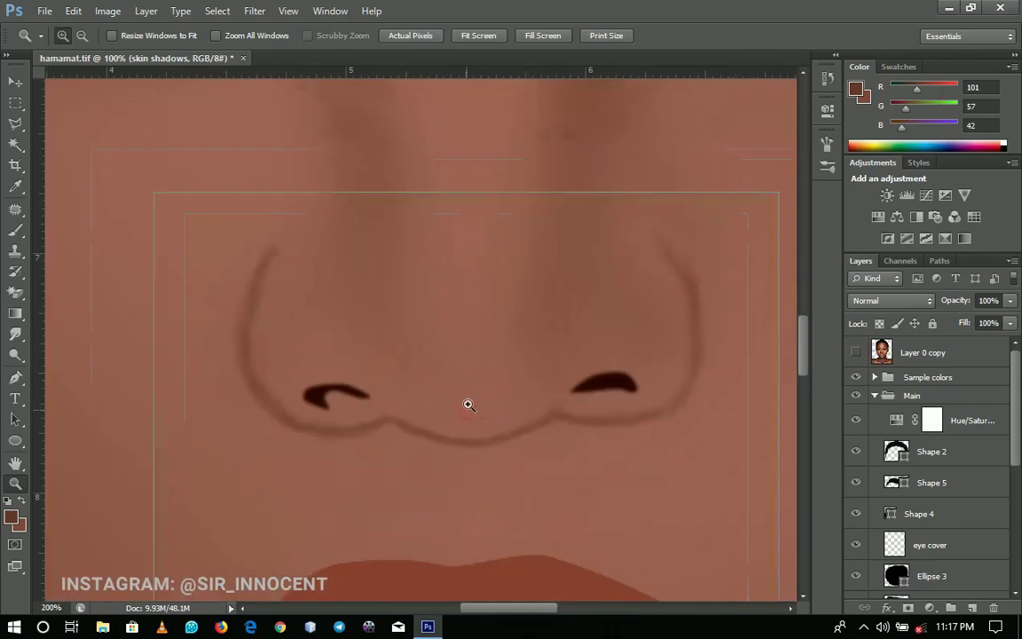
pyautogui.click(468, 405)
# Step: Set the brush opacity to 15%, sample the skin and shadow tones, and make RGB 126, 73, 57 the foreground colour
pyautogui.press('b')
pyautogui.click(334, 37)
pyautogui.moveTo(331, 57); pyautogui.dragTo(328, 57)
pyautogui.moveTo(322, 153); pyautogui.dragTo(205, 250)
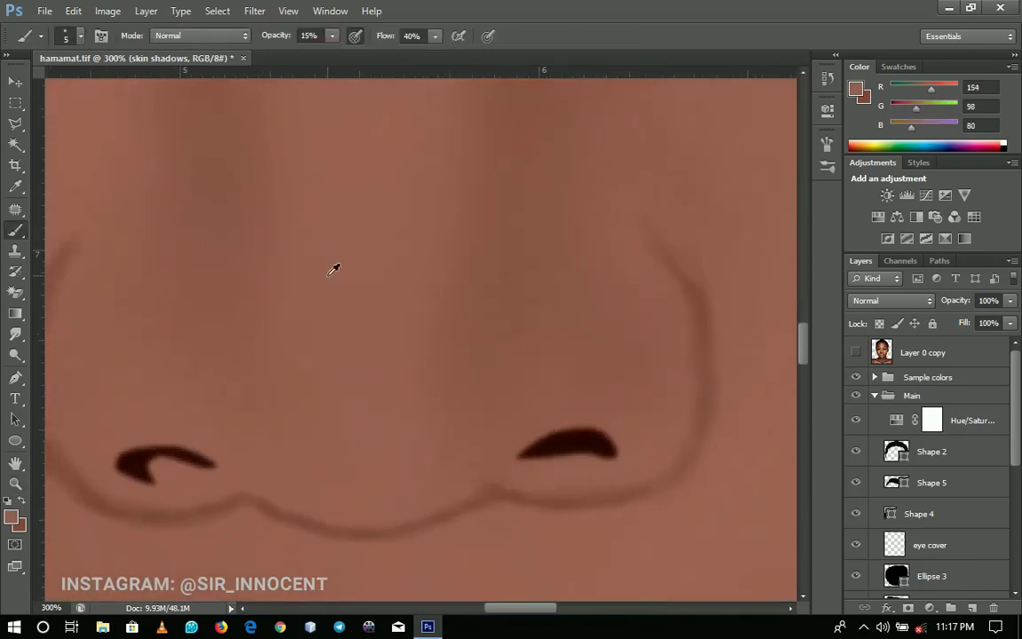
pyautogui.press('z')
pyautogui.keyDown('alt'); pyautogui.click(350, 296); pyautogui.keyUp('alt')
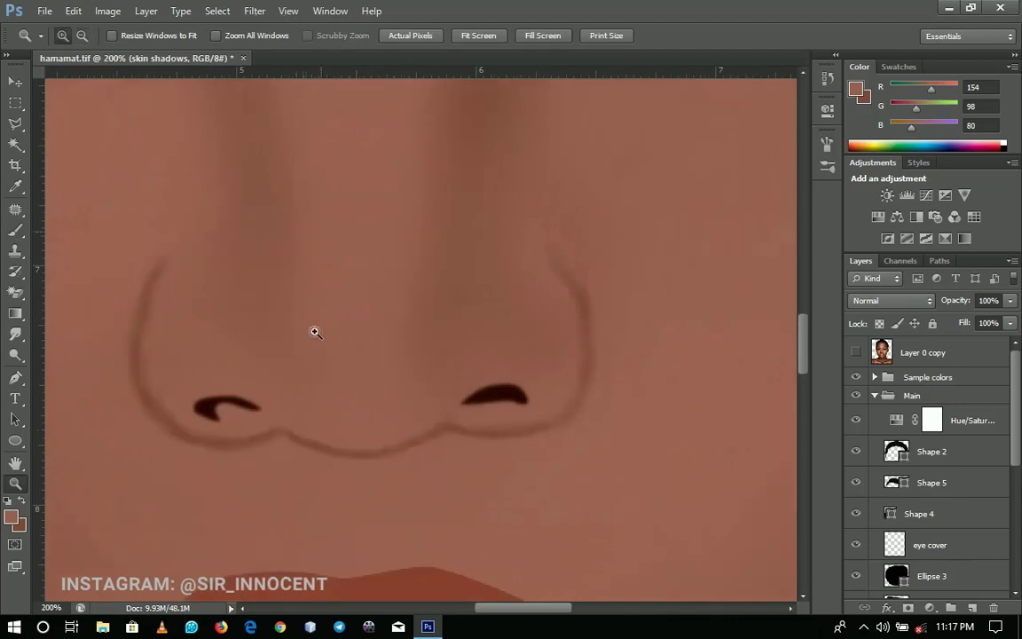
pyautogui.press('b')
pyautogui.moveTo(333, 363)
pyautogui.mouseDown()
pyautogui.moveTo(413, 353)
pyautogui.moveTo(364, 344)
pyautogui.mouseUp()
pyautogui.press('x')
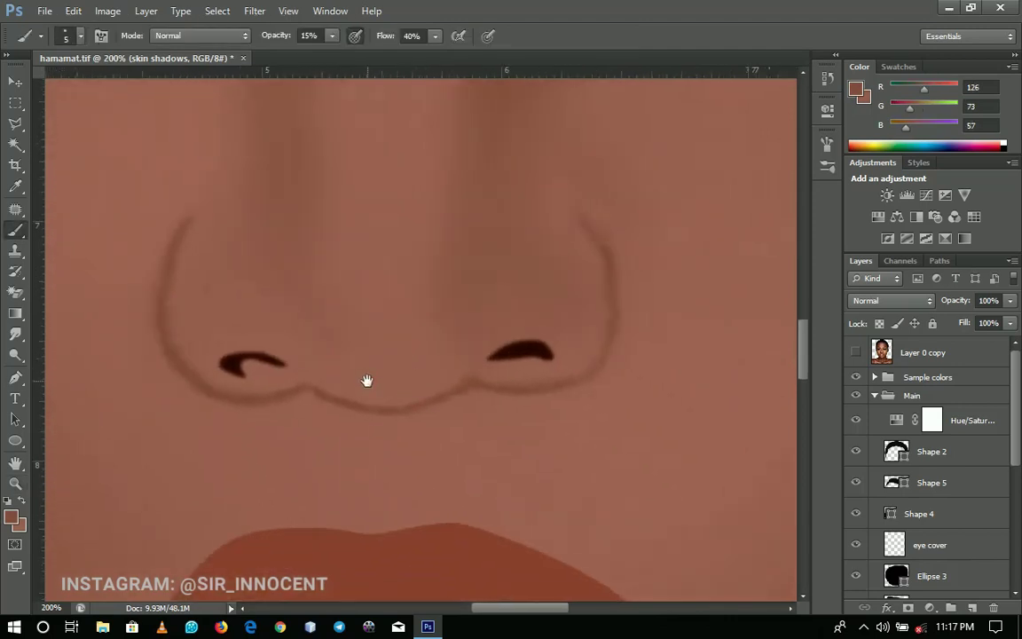
# Step: Shade softly around and below the right-hand nostril with the brush at 42 px and 17 px
pyautogui.rightClick(417, 409)
pyautogui.click(456, 415)
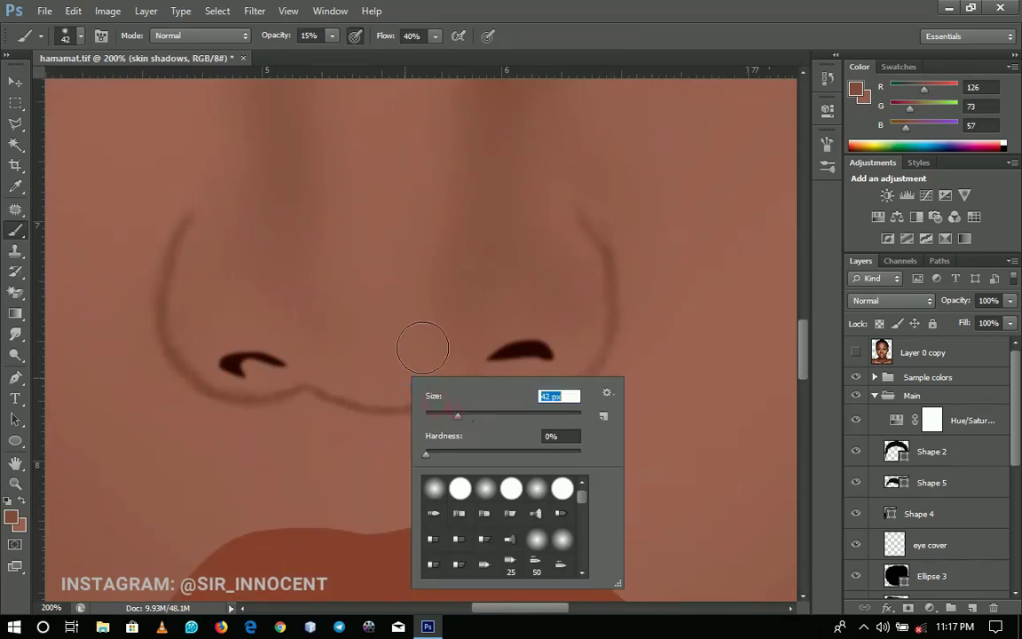
pyautogui.click(571, 334)
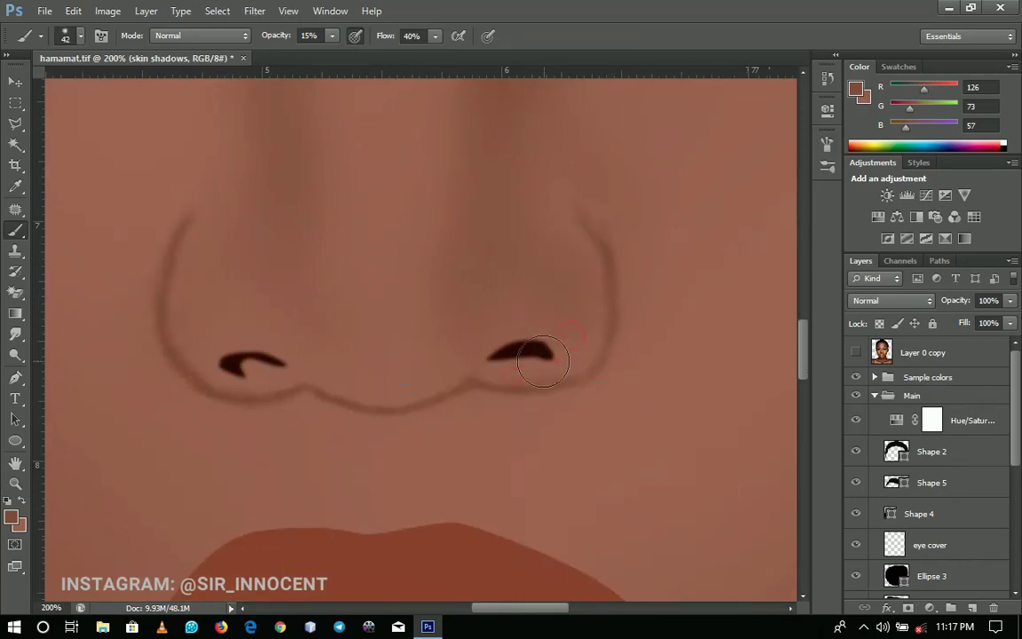
pyautogui.rightClick(545, 361)
pyautogui.press('Return')
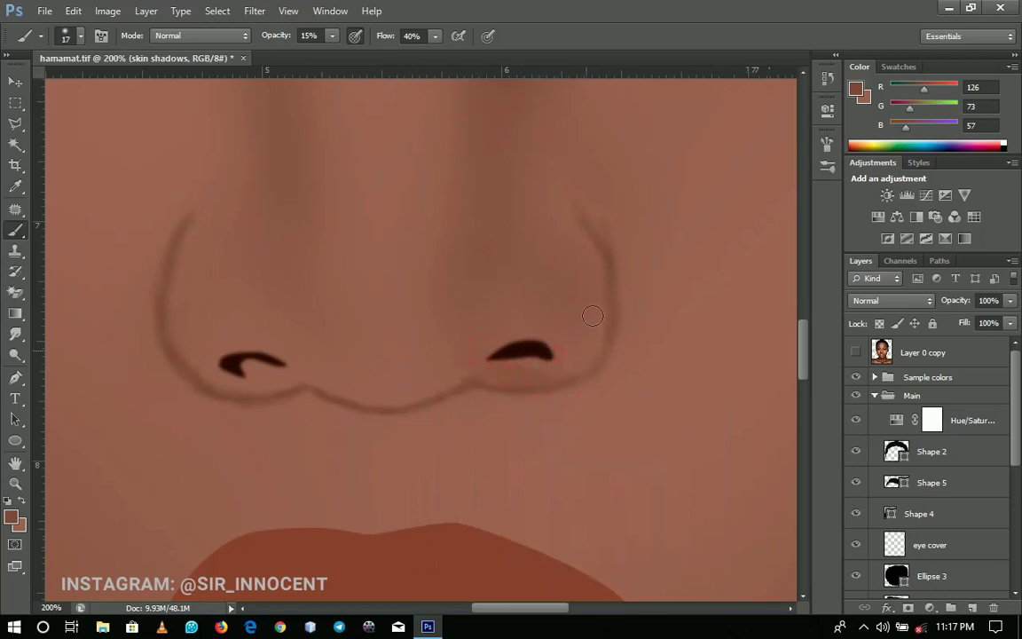
pyautogui.click(14, 522)
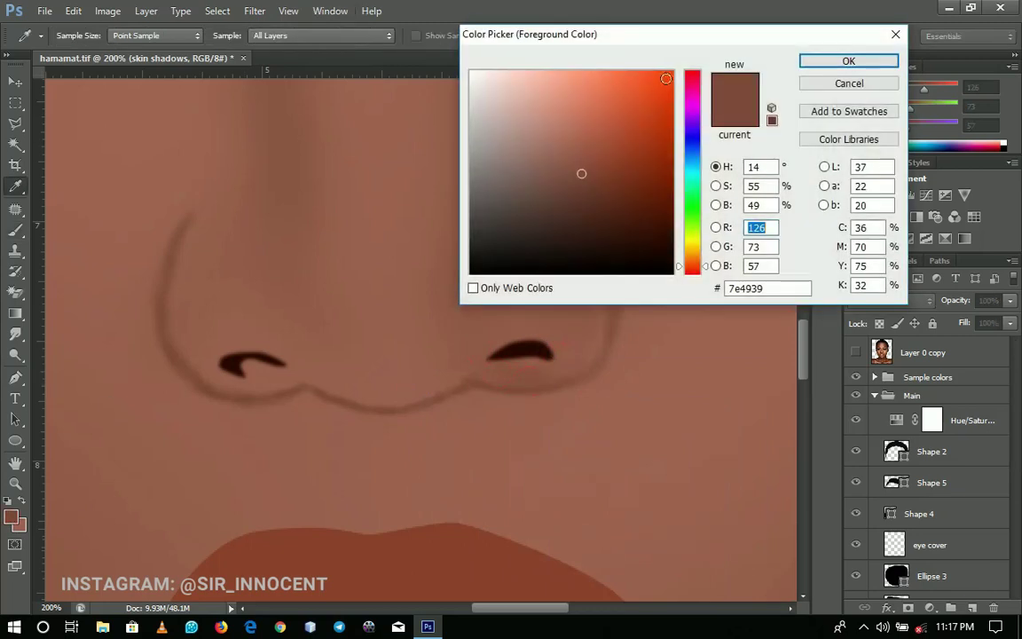
pyautogui.click(834, 61)
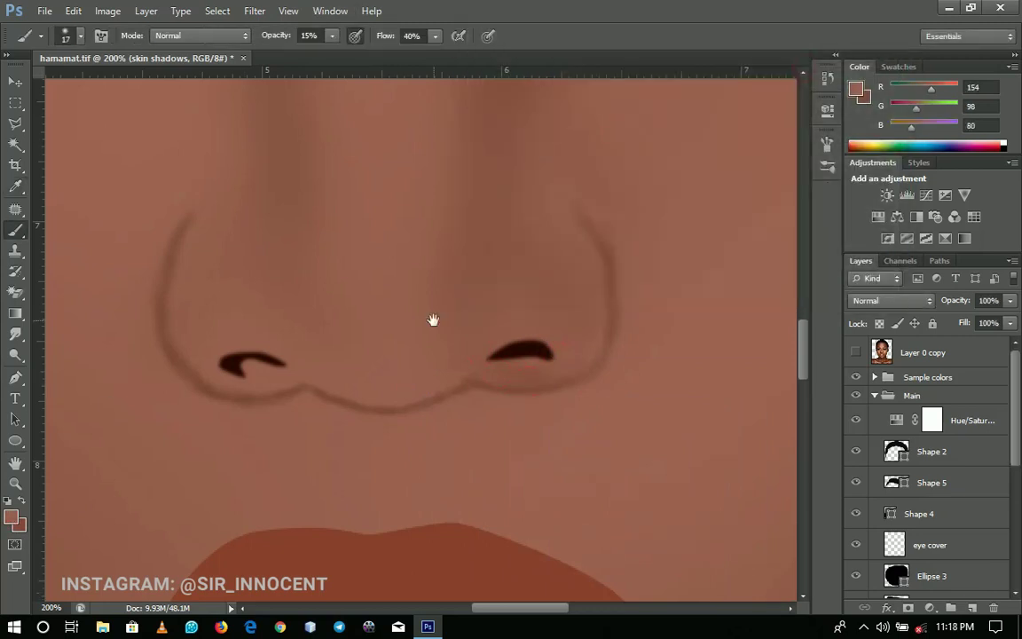
# Step: Shade the left-hand nostril wing with a soft 47 px brush in RGB 125, 70, 53
pyautogui.hotkey('ctrl', '-')
pyautogui.moveTo(579, 445); pyautogui.dragTo(643, 496)
pyautogui.press('x')
pyautogui.rightClick(464, 362)
pyautogui.click(517, 400)
pyautogui.moveTo(416, 217)
pyautogui.mouseDown()
pyautogui.moveTo(417, 162)
pyautogui.moveTo(437, 316)
pyautogui.mouseUp()
pyautogui.rightClick(392, 346)
pyautogui.click(450, 384)
pyautogui.moveTo(391, 345); pyautogui.dragTo(380, 380)
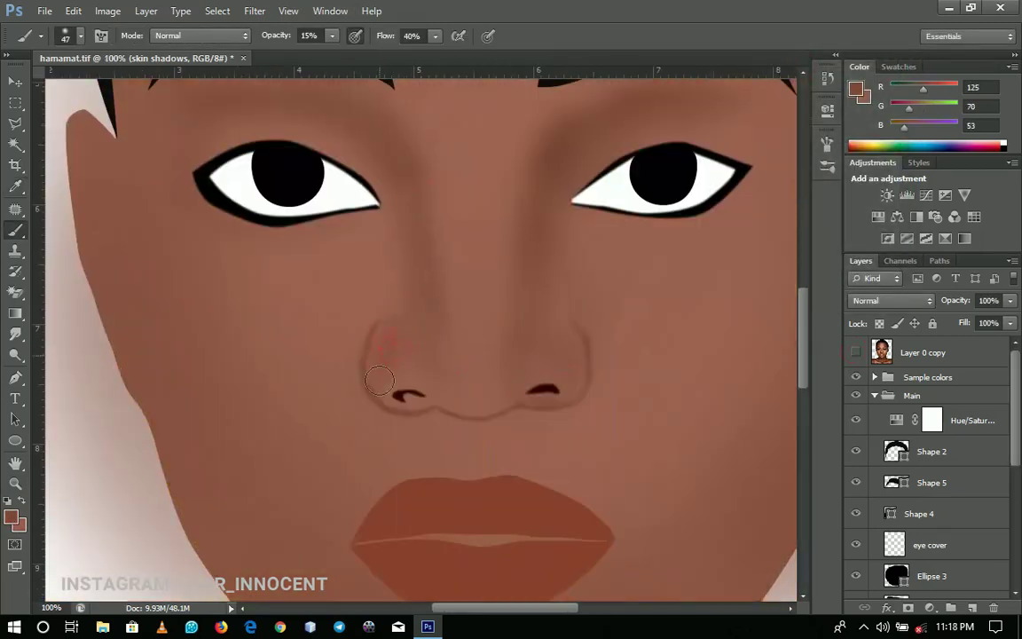
# Step: Enlarge the brush to 53 px, choose the darker brown RGB 108, 60, 45 and shade the nose's right-hand side
pyautogui.rightClick(575, 162)
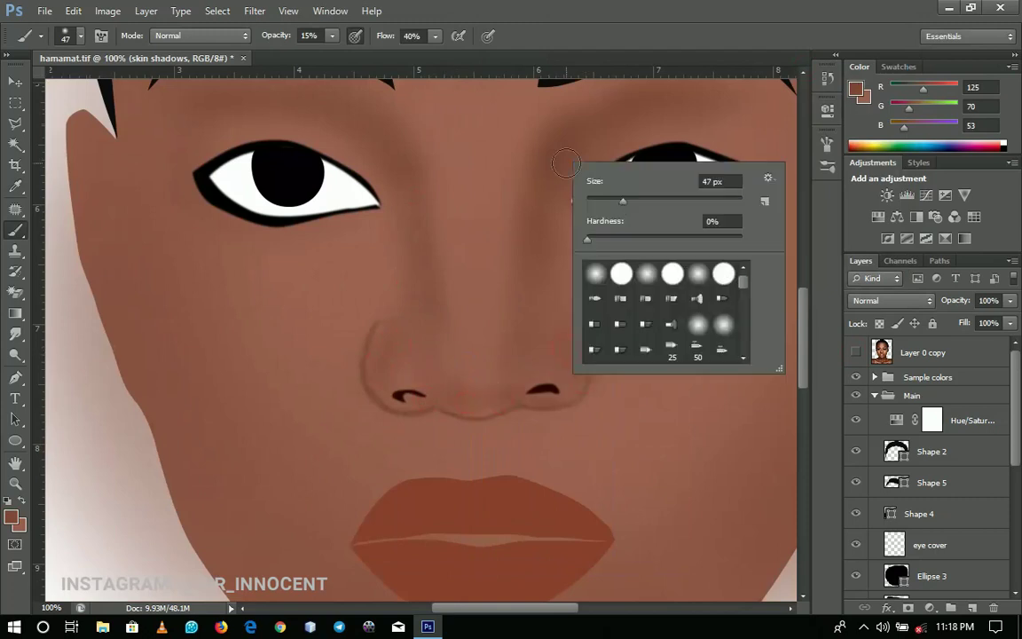
pyautogui.click(627, 199)
pyautogui.click(12, 517)
pyautogui.click(588, 188)
pyautogui.click(848, 61)
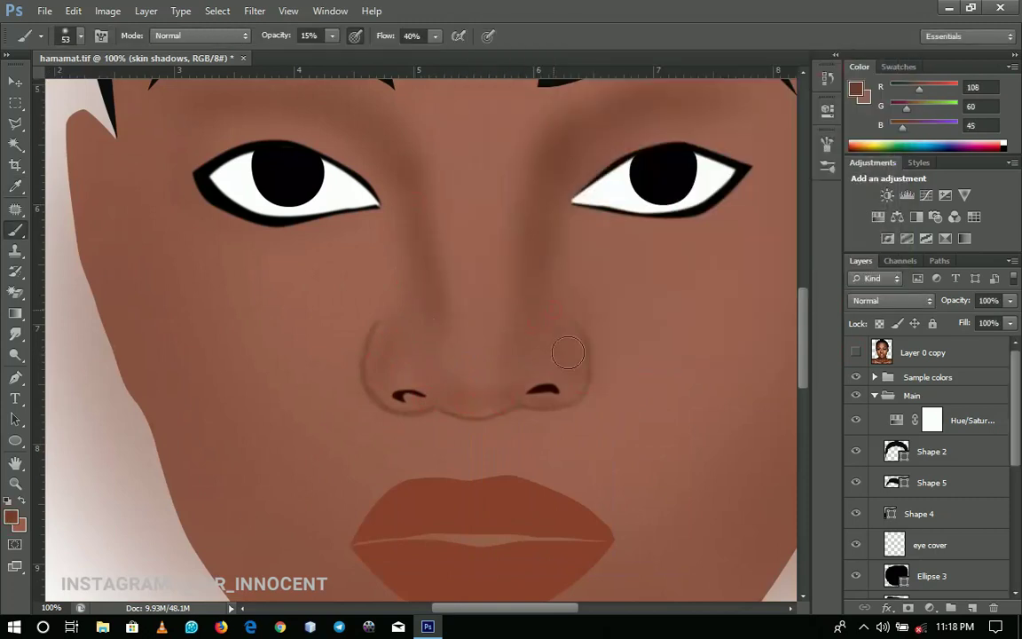
# Step: Darken the skin around both nostrils with a soft 14 px brush
pyautogui.keyDown('ctrl'); pyautogui.click(554, 392); pyautogui.keyUp('ctrl')
pyautogui.keyDown('ctrl'); pyautogui.click(552, 391); pyautogui.keyUp('ctrl')
pyautogui.moveTo(552, 391); pyautogui.dragTo(541, 300)
pyautogui.rightClick(521, 291)
pyautogui.click(548, 328)
pyautogui.press('Return')
pyautogui.rightClick(570, 312)
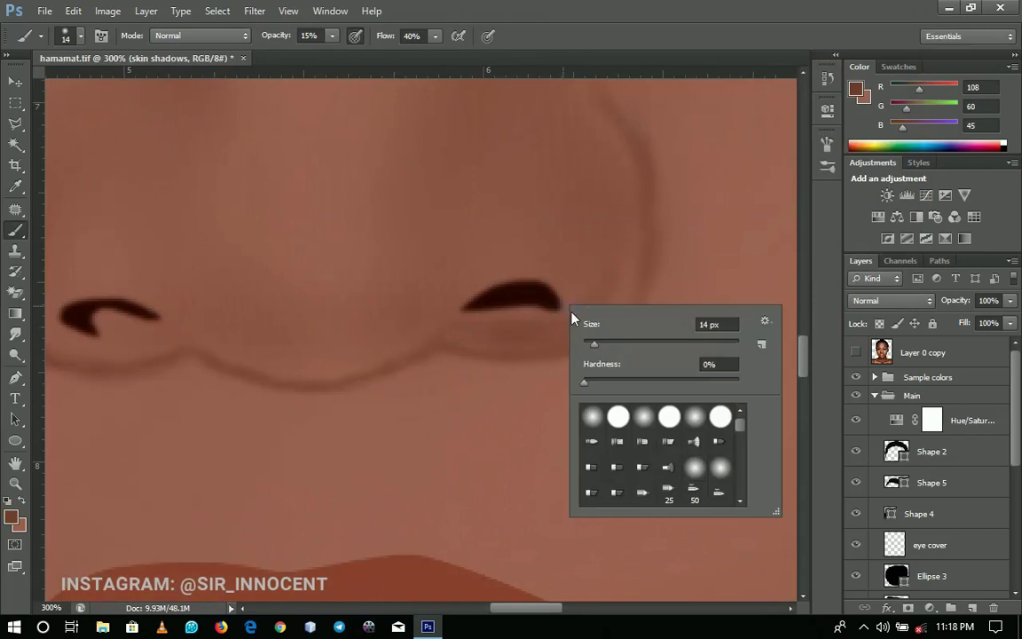
pyautogui.press('Escape')
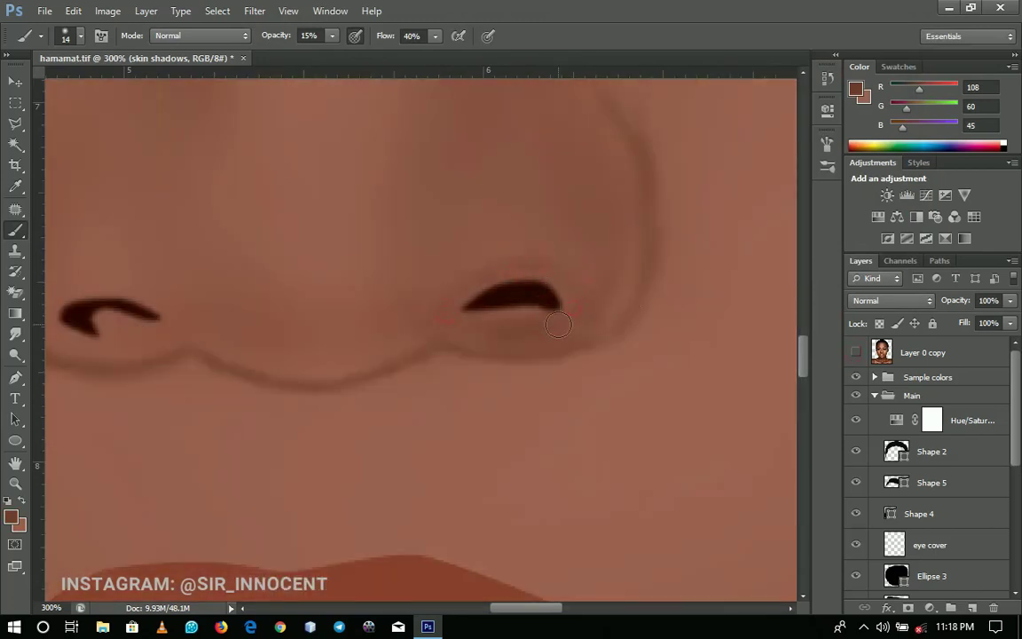
pyautogui.moveTo(359, 273); pyautogui.dragTo(544, 315)
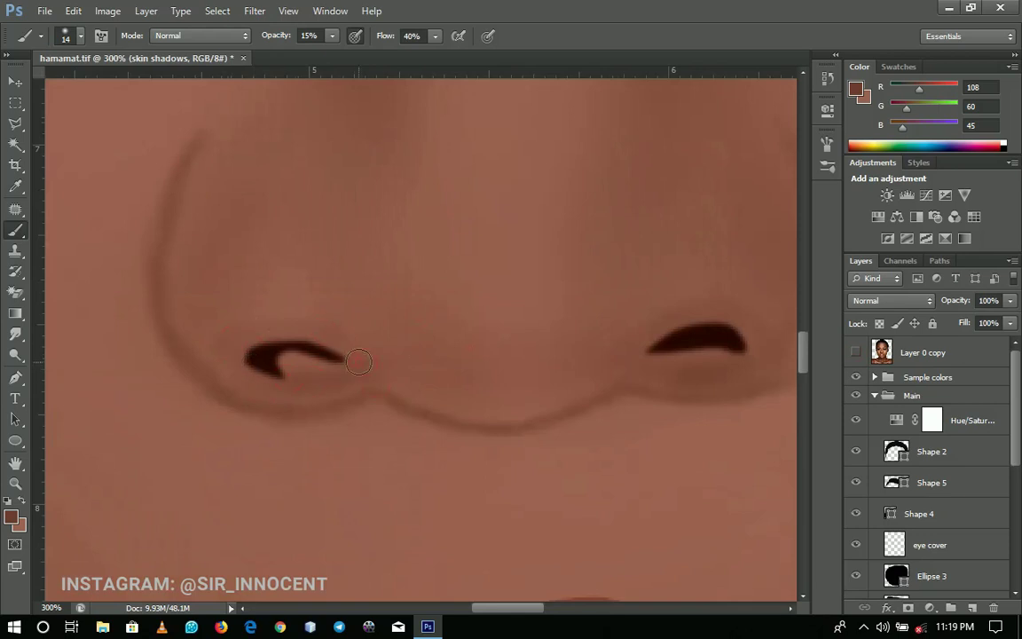
pyautogui.keyDown('ctrl'); pyautogui.keyDown('alt'); pyautogui.click(259, 380); pyautogui.keyUp('alt'); pyautogui.keyUp('ctrl')
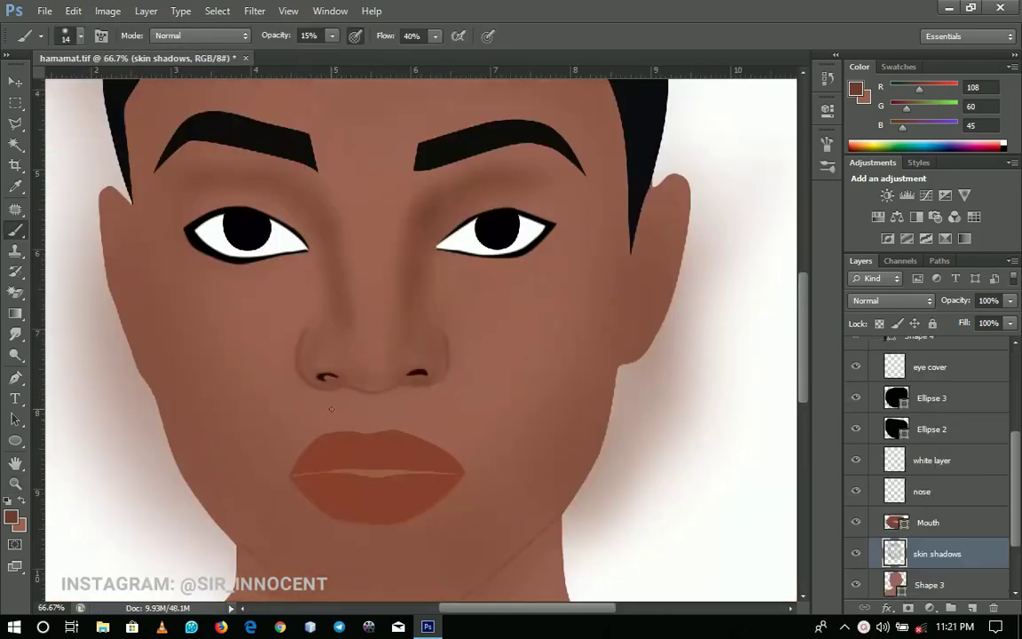
# Step: Shade inside both nostril wings with a 31 px brush at 27% opacity, checking the shading against the reference photo
pyautogui.keyDown('ctrl'); pyautogui.click(330, 392); pyautogui.keyUp('ctrl')
pyautogui.keyDown('ctrl'); pyautogui.click(330, 392); pyautogui.keyUp('ctrl')
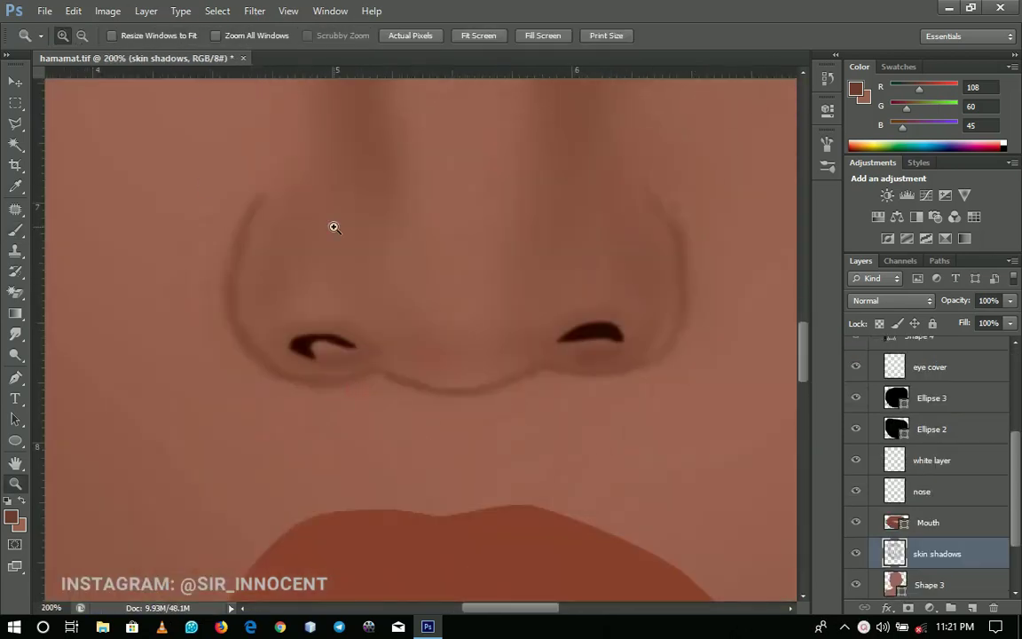
pyautogui.click(331, 36)
pyautogui.click(342, 52)
pyautogui.click(353, 363)
pyautogui.keyDown('alt'); pyautogui.rightClick(287, 349); pyautogui.keyUp('alt')
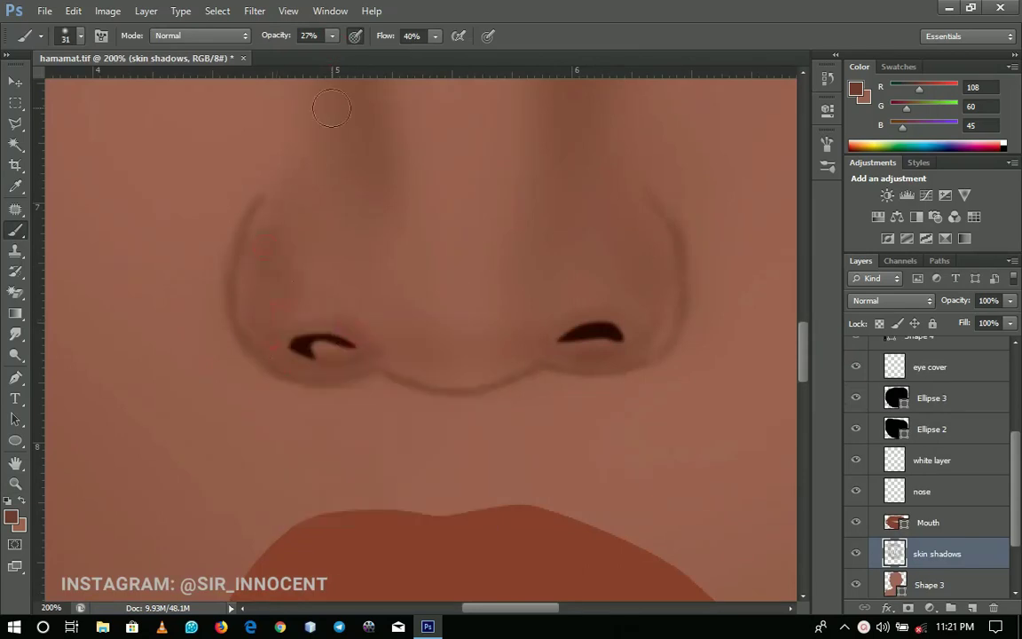
pyautogui.moveTo(1016, 487); pyautogui.dragTo(1016, 406)
pyautogui.click(856, 353)
pyautogui.click(856, 353)
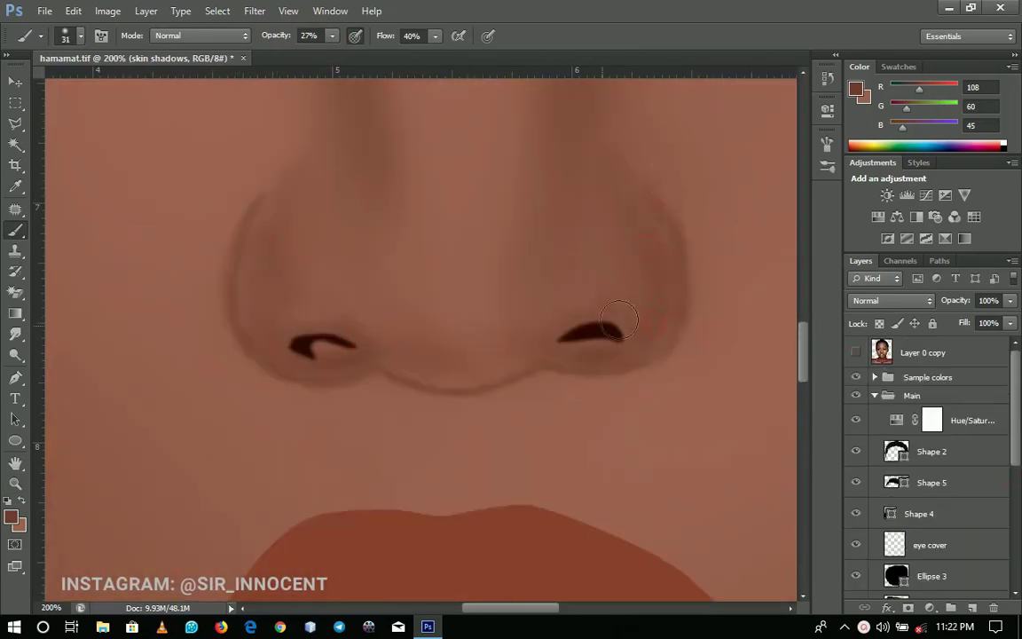
# Step: Reduce the brush to 11 px and deepen the shadow around the left-hand nostril
pyautogui.rightClick(399, 364)
pyautogui.write('11')
pyautogui.press('Return')
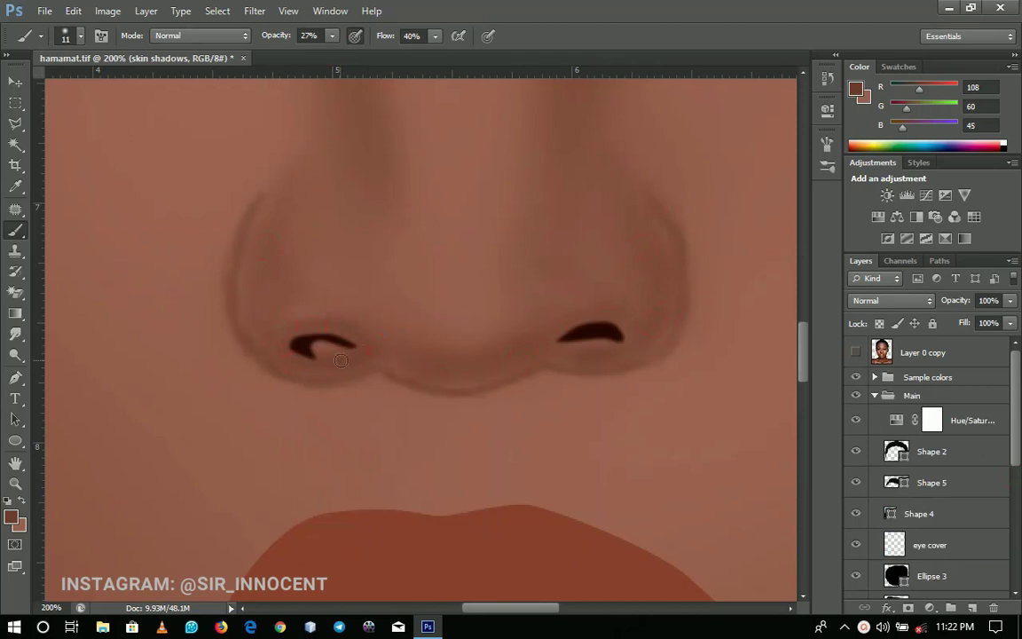
# Step: Set the brush to 53% flow and 31 px, and deepen the shadow down the left-hand side of the nose bridge
pyautogui.moveTo(435, 36); pyautogui.dragTo(400, 49)
pyautogui.rightClick(560, 347)
pyautogui.click(592, 384)
pyautogui.press('Return')
pyautogui.moveTo(345, 308); pyautogui.dragTo(365, 407)
pyautogui.moveTo(362, 236); pyautogui.dragTo(360, 370)
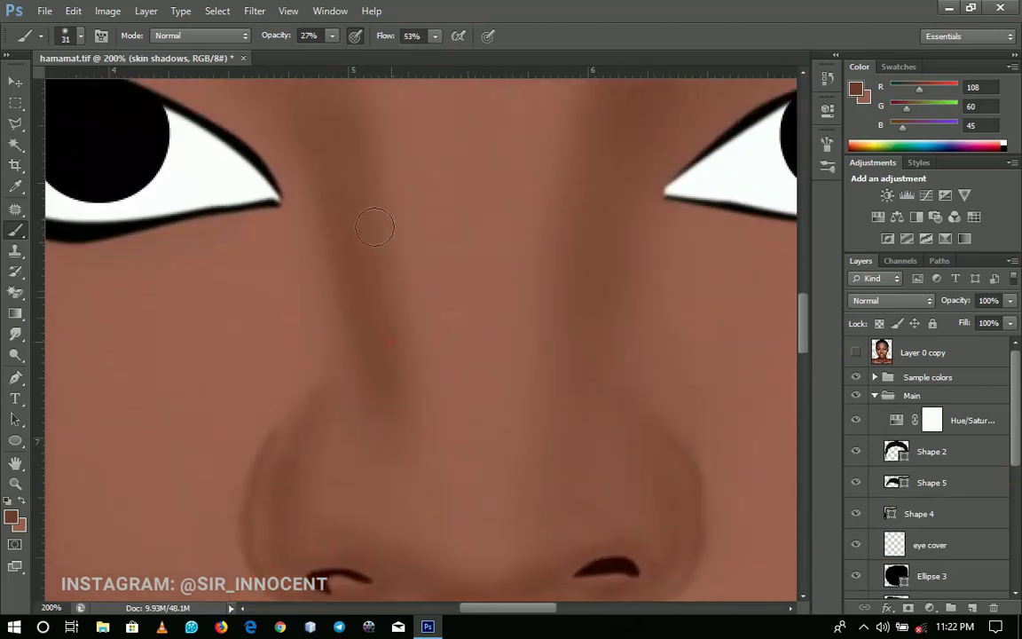
pyautogui.moveTo(373, 158); pyautogui.dragTo(405, 262)
# Step: Compare the shaded nose with the reference photo on the whole face and enlarge the brush to 82 px
pyautogui.press('z')
pyautogui.moveTo(585, 339); pyautogui.dragTo(557, 327)
pyautogui.hotkey('ctrl', '-')
pyautogui.hotkey('ctrl', '-')
pyautogui.click(856, 353)
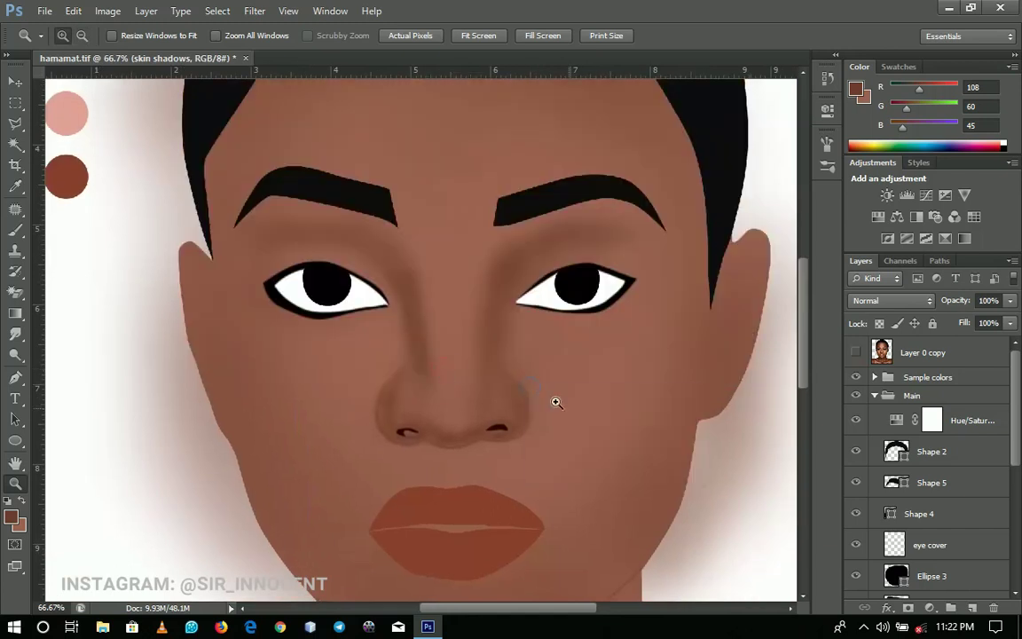
pyautogui.press('b')
pyautogui.rightClick(509, 391)
pyautogui.click(559, 431)
pyautogui.press('Return')
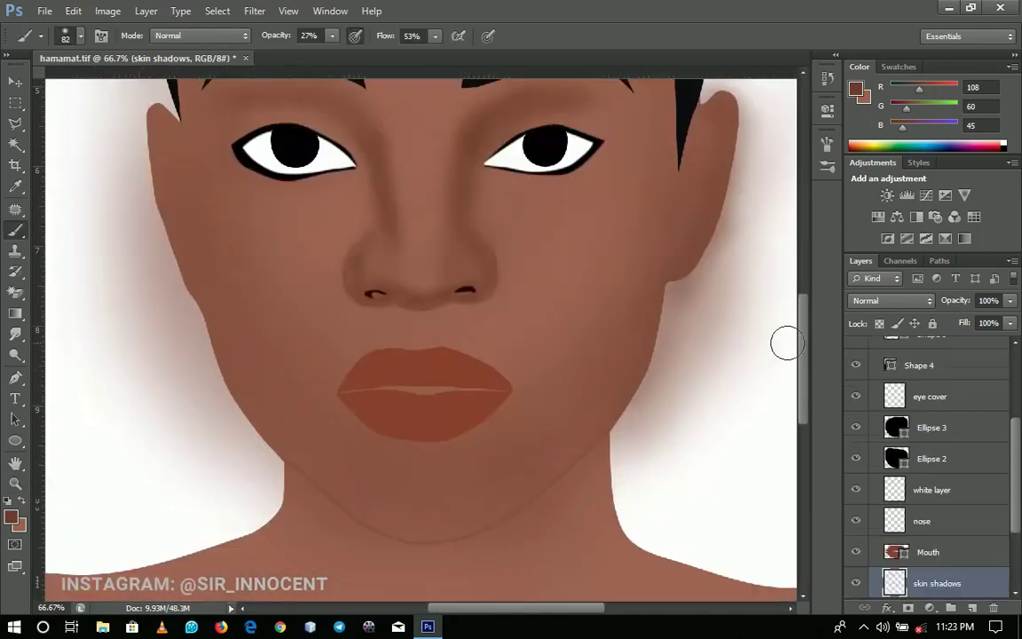
# Step: Shade the left-hand cheek and the forehead's edges with a large soft brush up to 154 px at 19% opacity
pyautogui.scroll(5, 932, 444)
pyautogui.rightClick(211, 275)
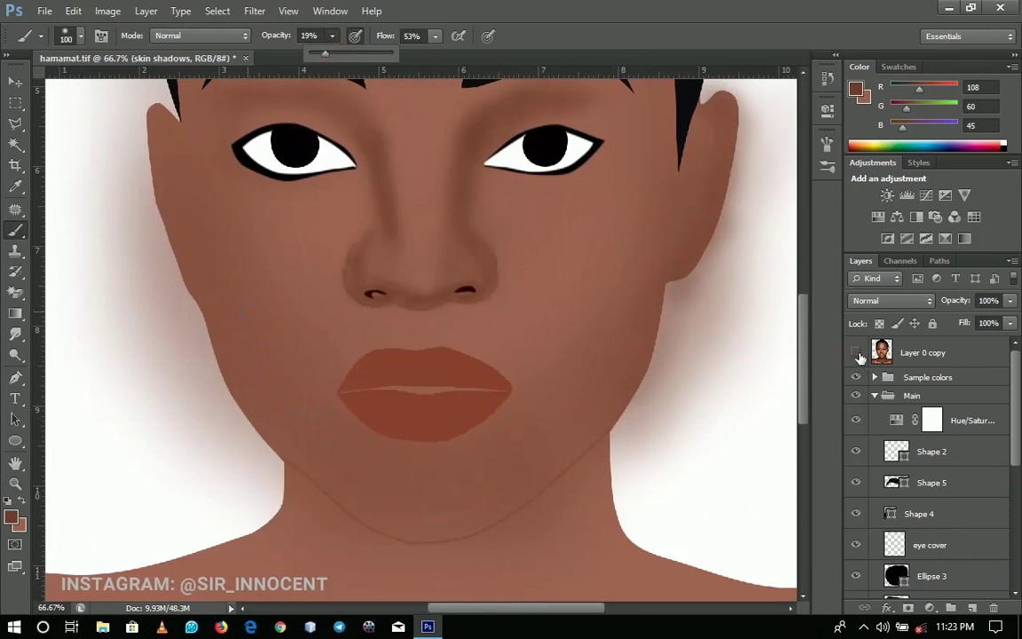
pyautogui.rightClick(48, 140)
pyautogui.click(150, 218)
pyautogui.press('Return')
pyautogui.moveTo(130, 160)
pyautogui.mouseDown()
pyautogui.moveTo(219, 349)
pyautogui.moveTo(392, 518)
pyautogui.mouseUp()
pyautogui.moveTo(424, 269); pyautogui.dragTo(456, 365)
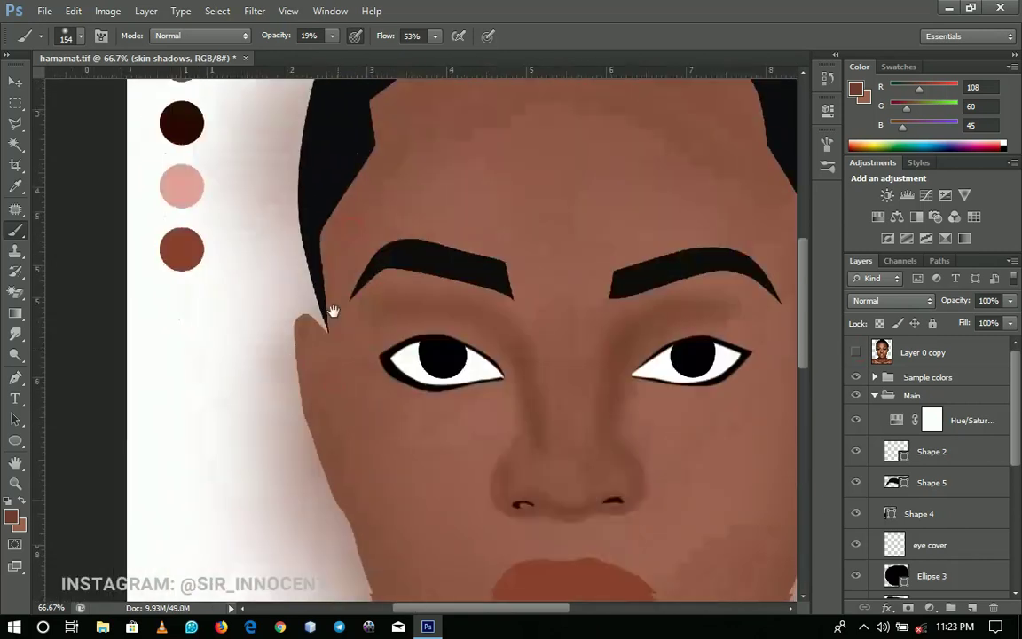
pyautogui.hotkey('ctrl', '-')
pyautogui.moveTo(541, 355); pyautogui.dragTo(456, 349)
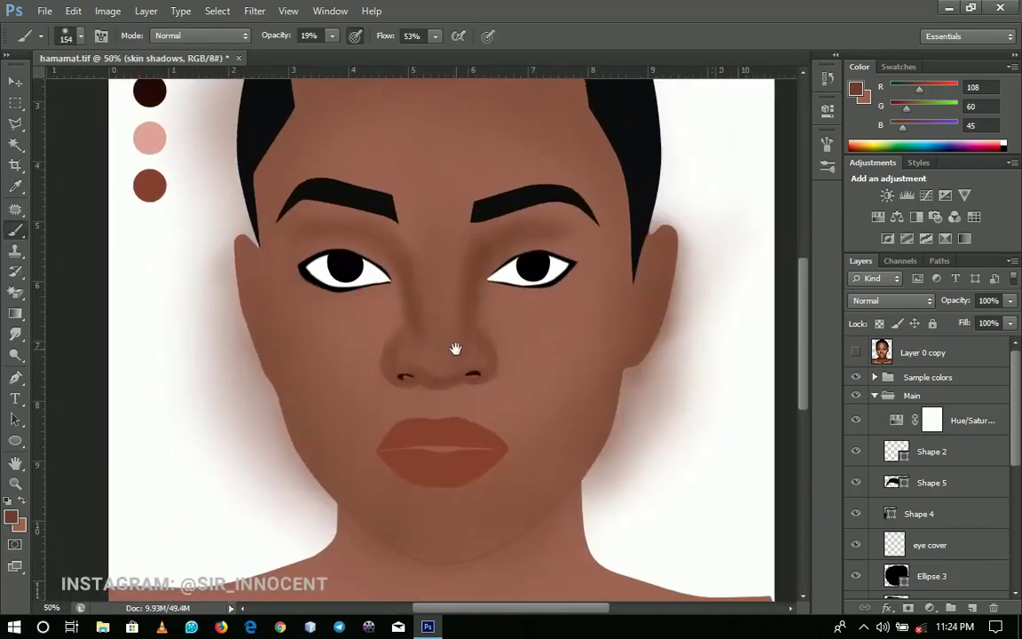
# Step: Clip the skin shadows layer to the Shape 3 skin layer with a clipping mask
pyautogui.press('z')
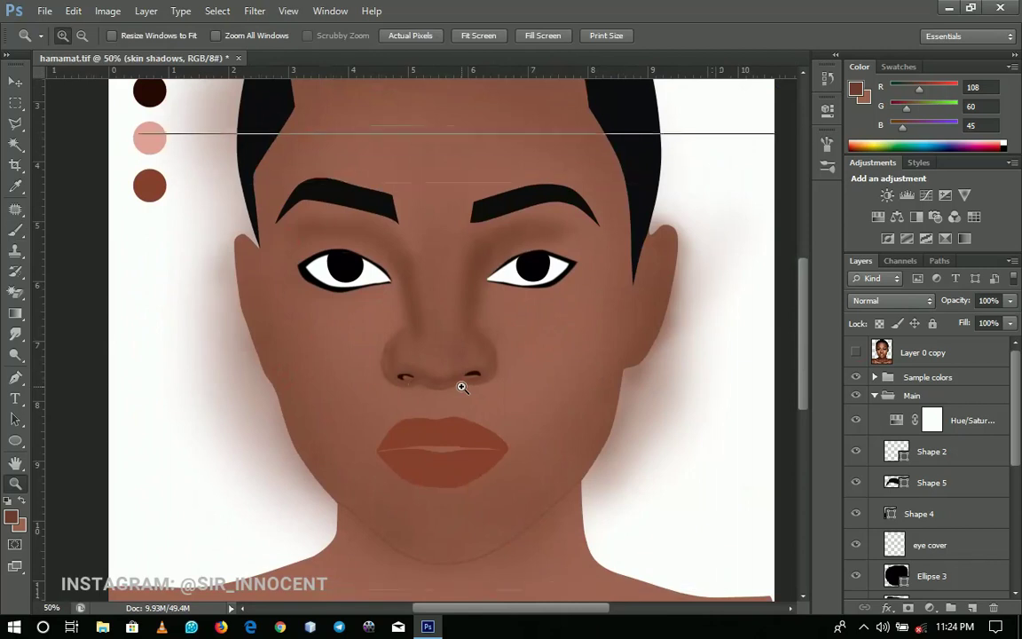
pyautogui.click(461, 387)
pyautogui.keyDown('alt'); pyautogui.click(462, 387); pyautogui.keyUp('alt')
pyautogui.keyDown('alt'); pyautogui.click(462, 387); pyautogui.keyUp('alt')
pyautogui.moveTo(498, 418)
pyautogui.mouseDown()
pyautogui.moveTo(489, 328)
pyautogui.moveTo(498, 331)
pyautogui.mouseUp()
pyautogui.press('b')
pyautogui.moveTo(1015, 404); pyautogui.dragTo(1018, 510)
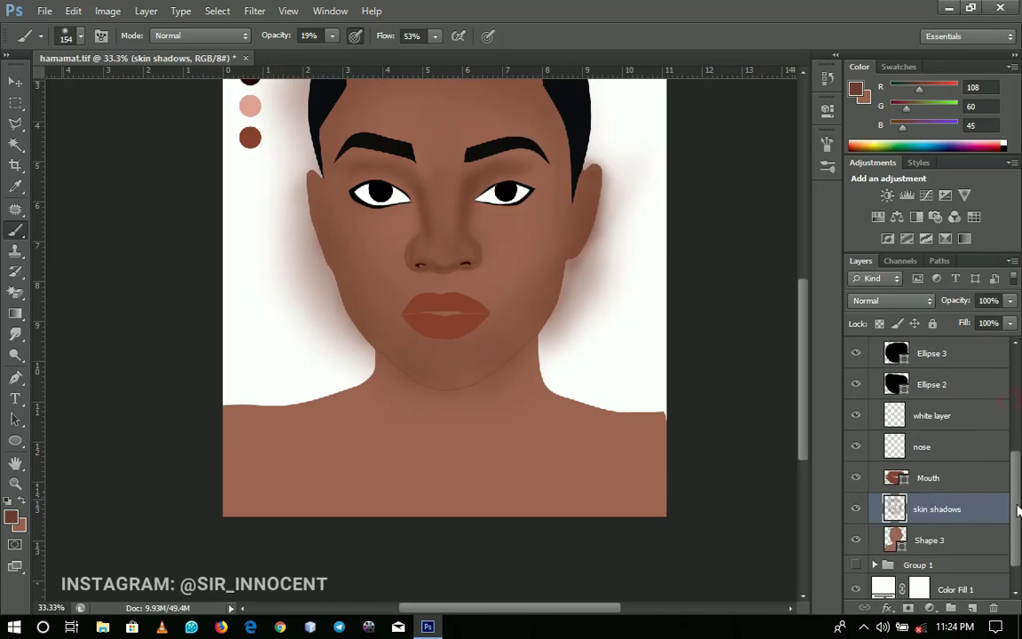
pyautogui.rightClick(931, 516)
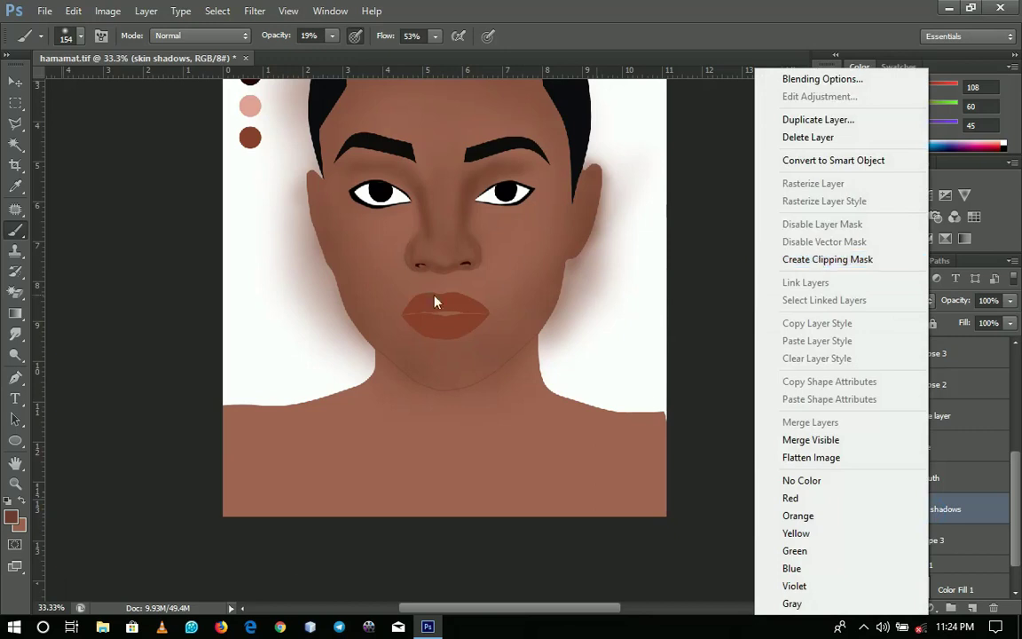
pyautogui.click(626, 255)
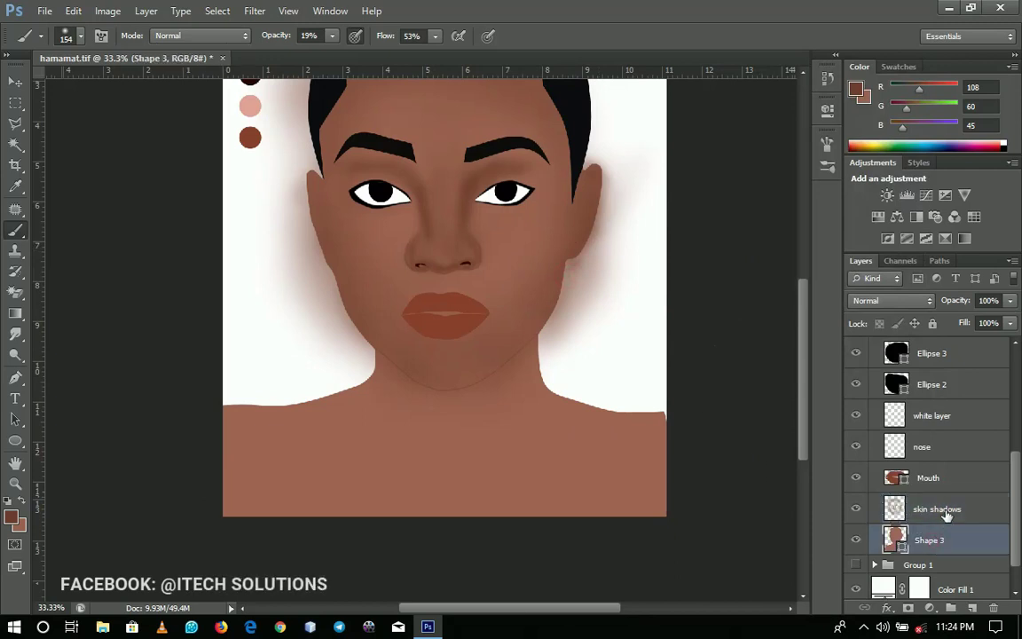
pyautogui.rightClick(948, 511)
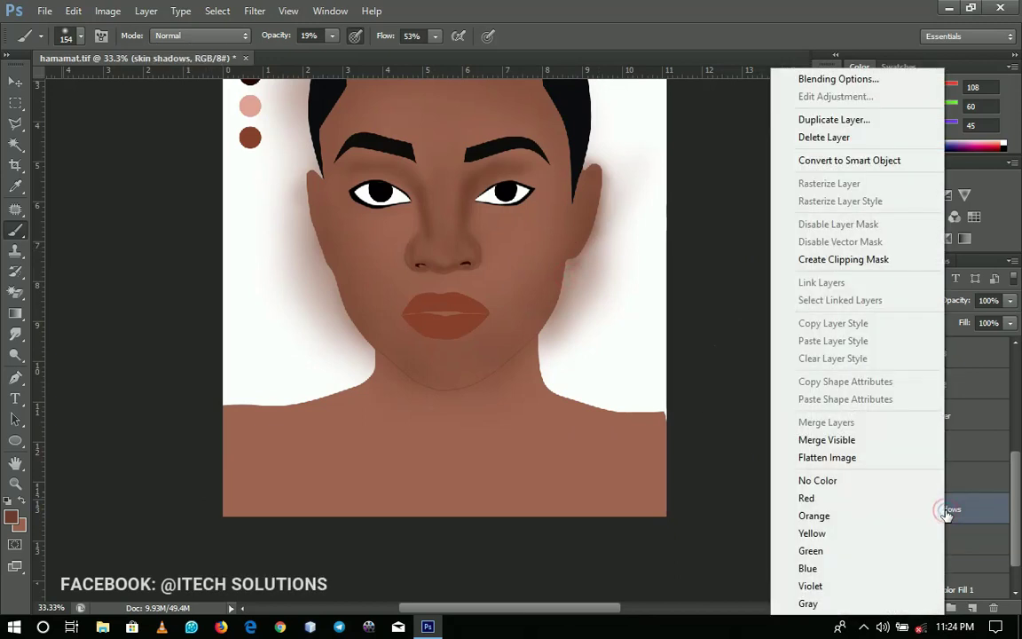
pyautogui.click(883, 264)
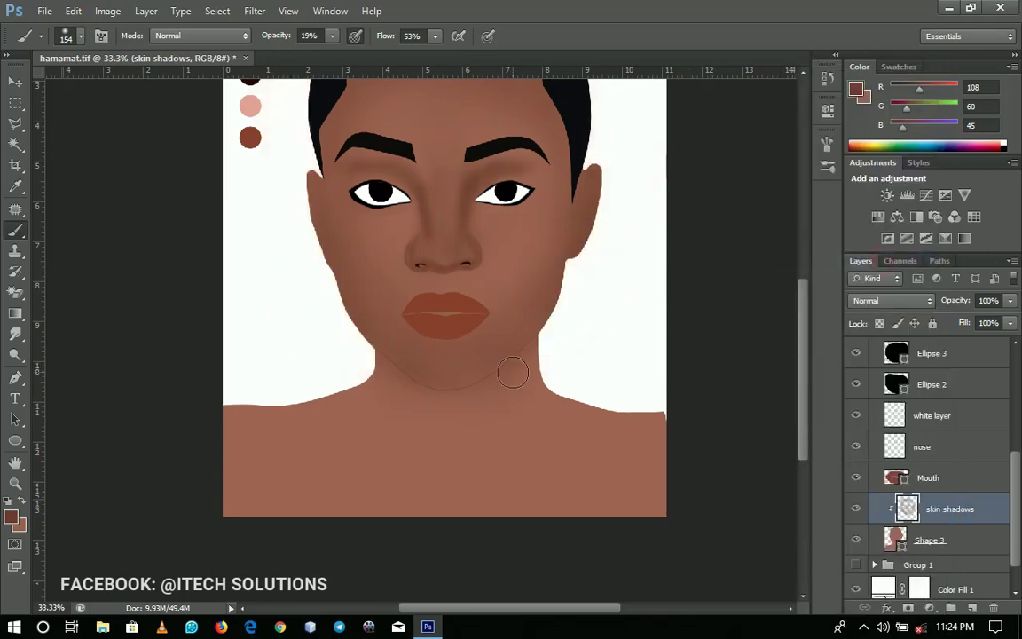
# Step: Compare the shading on the jaw, neck and shoulders with the reference photo in Layer 0 copy
pyautogui.moveTo(485, 332); pyautogui.dragTo(508, 419)
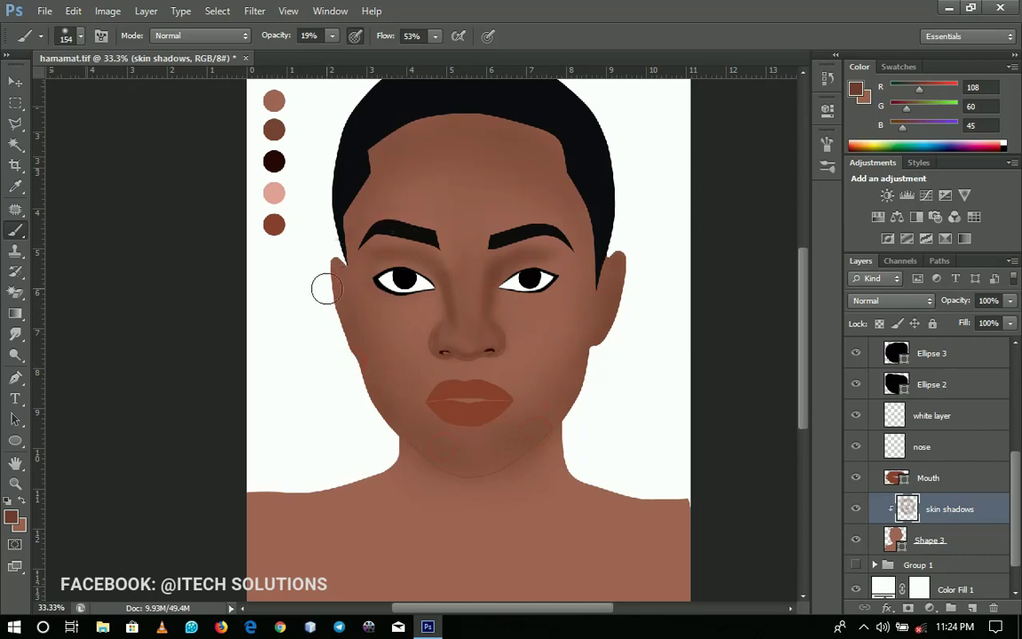
pyautogui.moveTo(496, 314); pyautogui.dragTo(490, 184)
pyautogui.moveTo(527, 376); pyautogui.dragTo(568, 323)
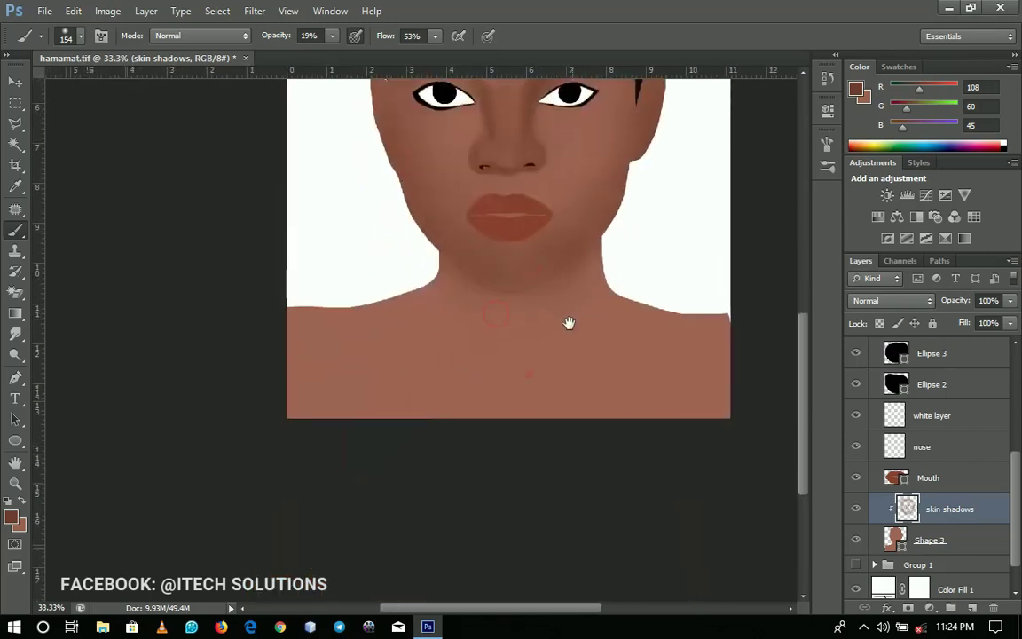
pyautogui.press('z')
pyautogui.click(561, 337)
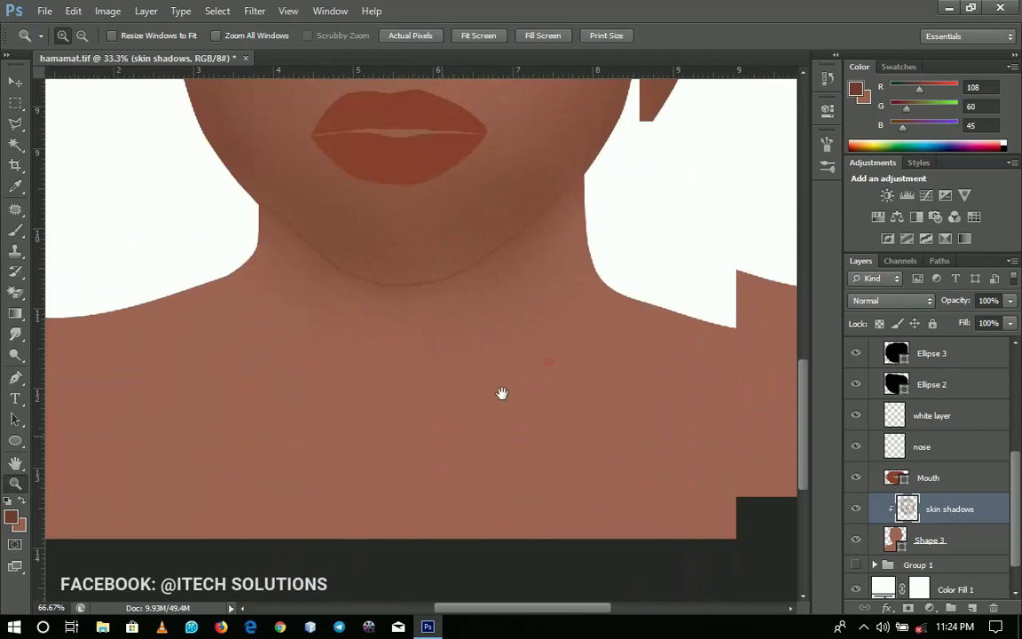
pyautogui.keyDown('alt'); pyautogui.click(496, 375); pyautogui.keyUp('alt')
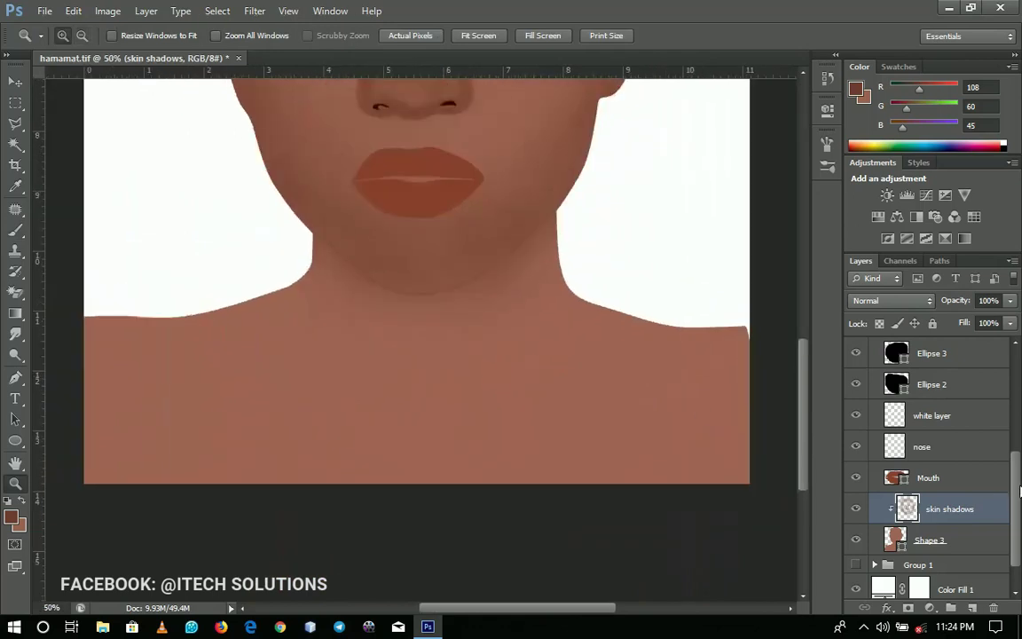
pyautogui.scroll(5, 918, 443)
pyautogui.click(857, 353)
pyautogui.click(856, 353)
pyautogui.click(857, 353)
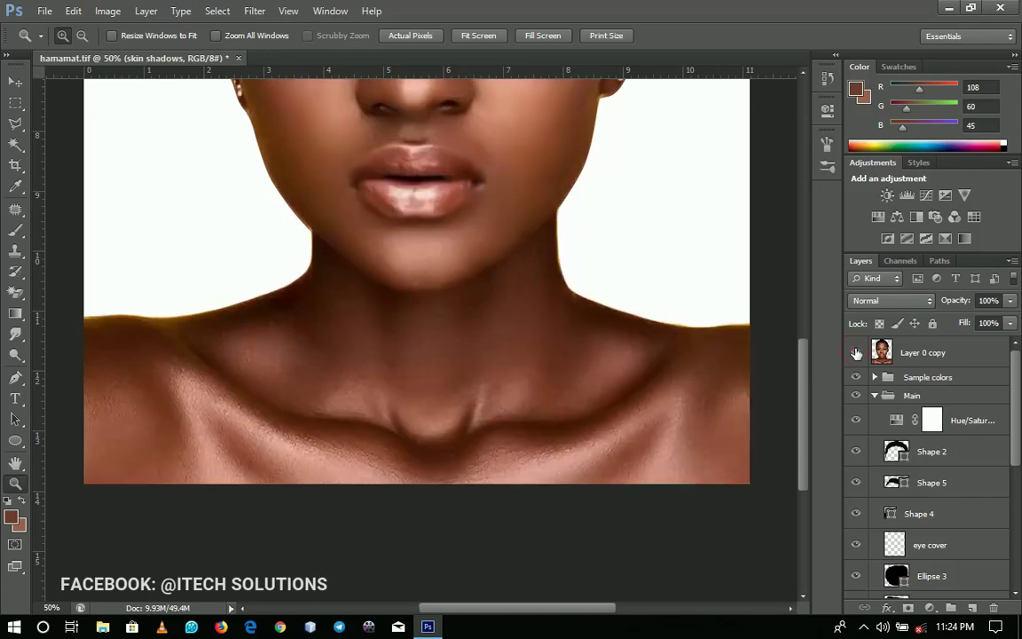
pyautogui.click(856, 353)
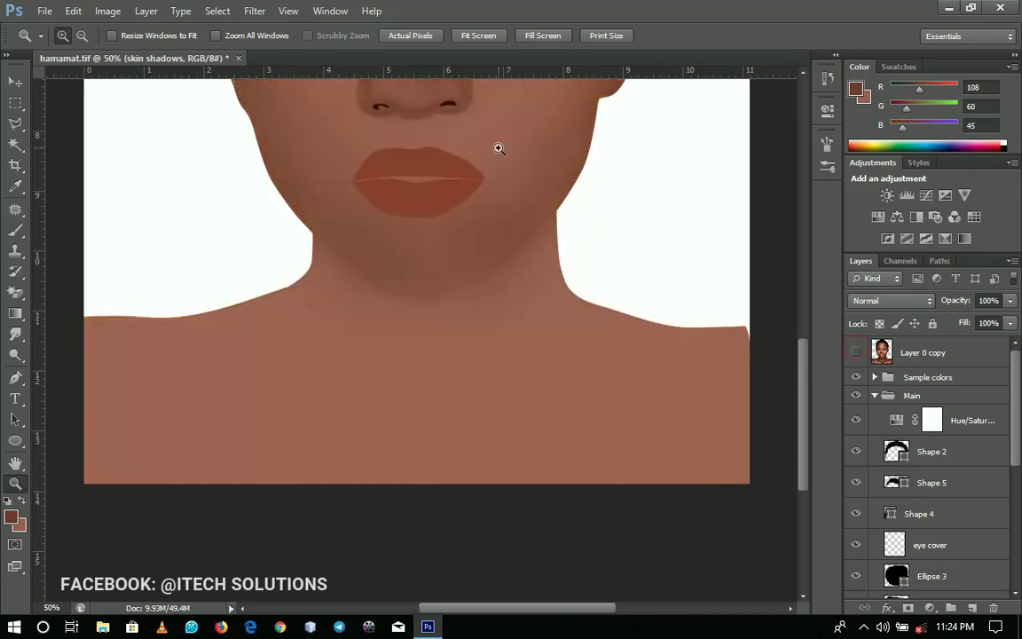
pyautogui.moveTo(499, 148); pyautogui.dragTo(524, 307)
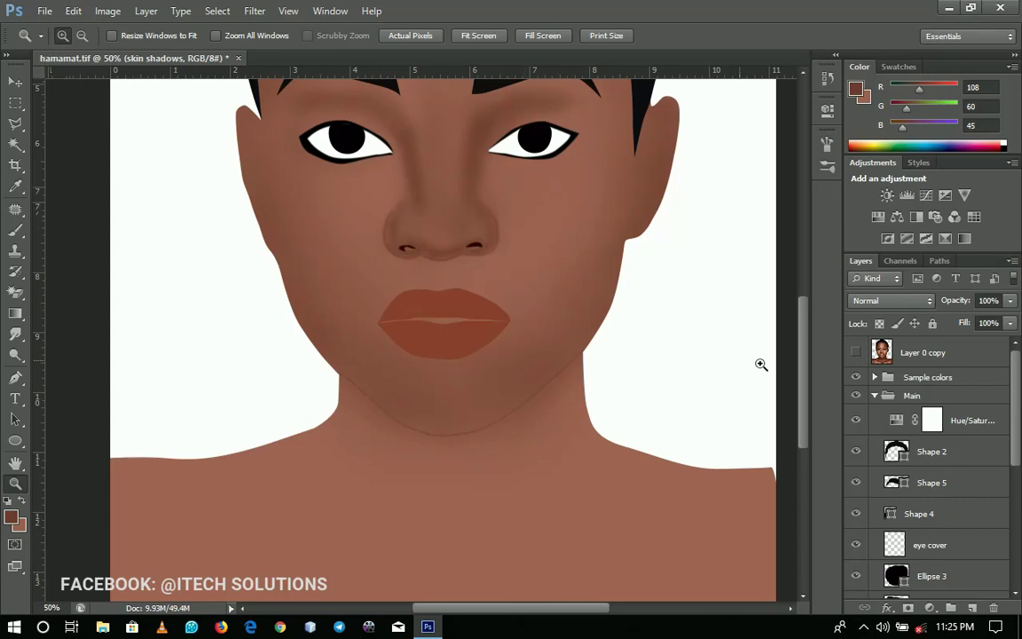
pyautogui.click(854, 353)
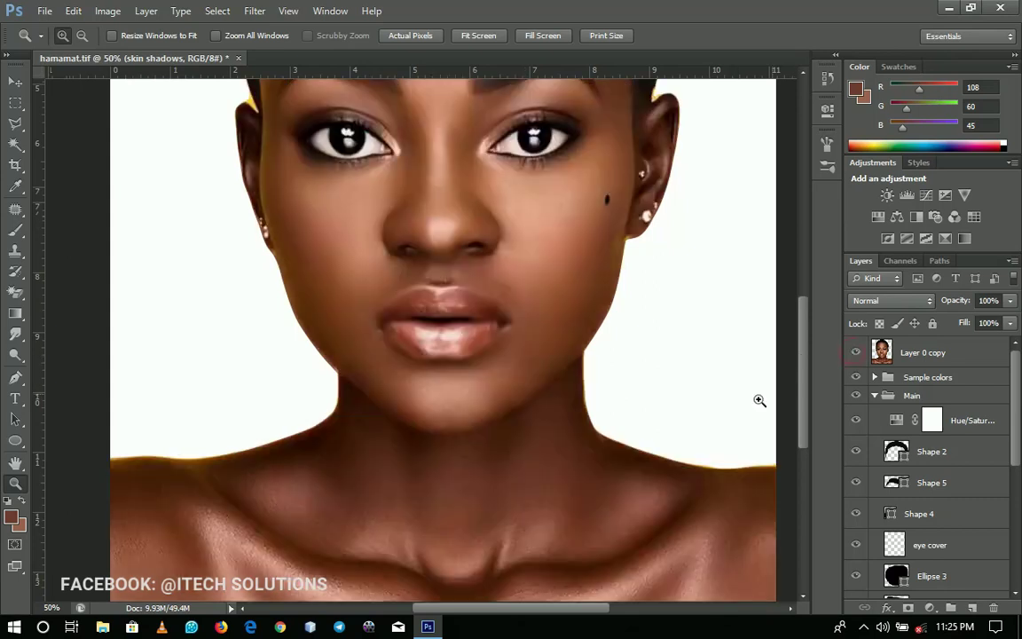
pyautogui.click(855, 353)
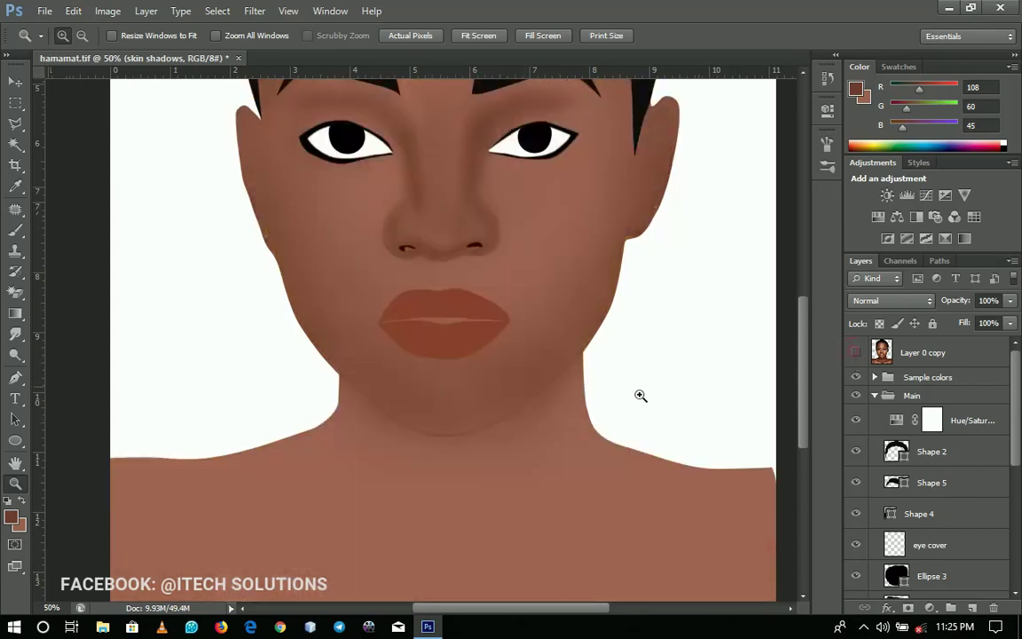
# Step: Set the soft brush to 172 px and shade the sides of the neck and the upper edges of both shoulders
pyautogui.moveTo(584, 428)
pyautogui.mouseDown()
pyautogui.moveTo(509, 331)
pyautogui.moveTo(529, 331)
pyautogui.mouseUp()
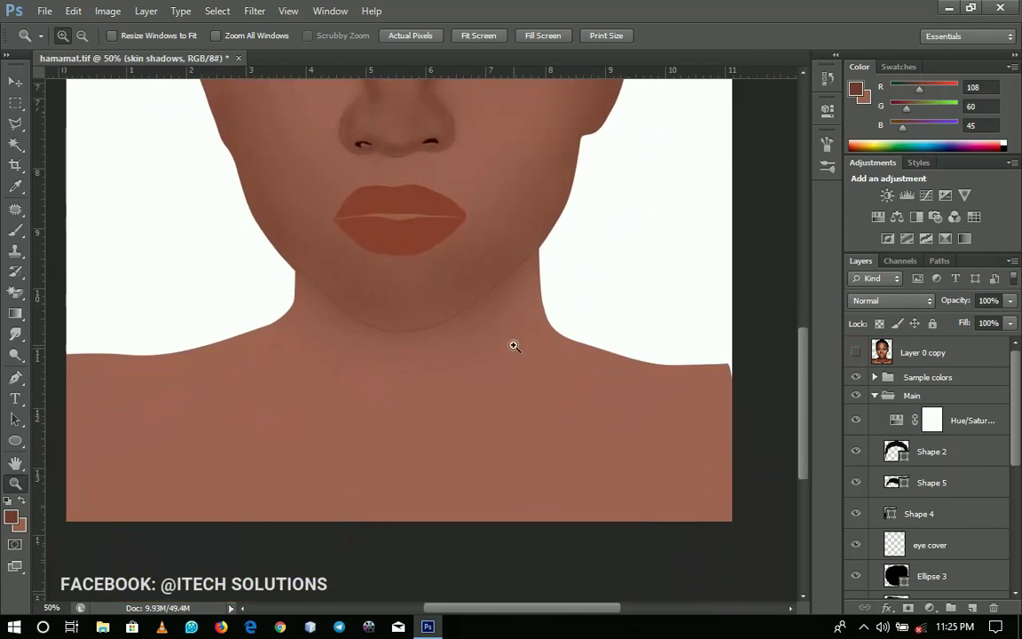
pyautogui.press('b')
pyautogui.rightClick(506, 343)
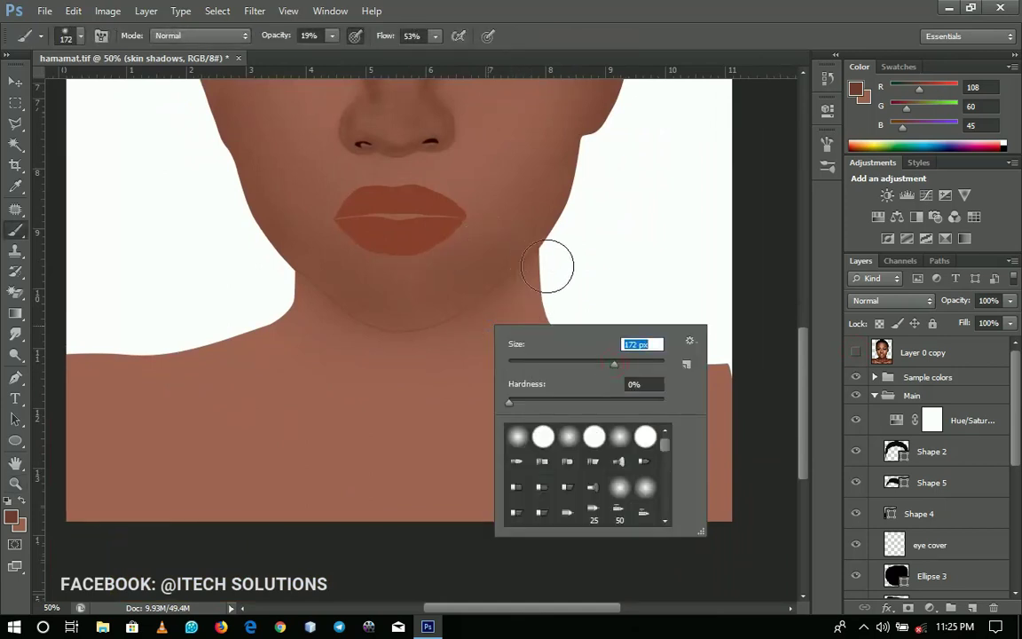
pyautogui.click(810, 339)
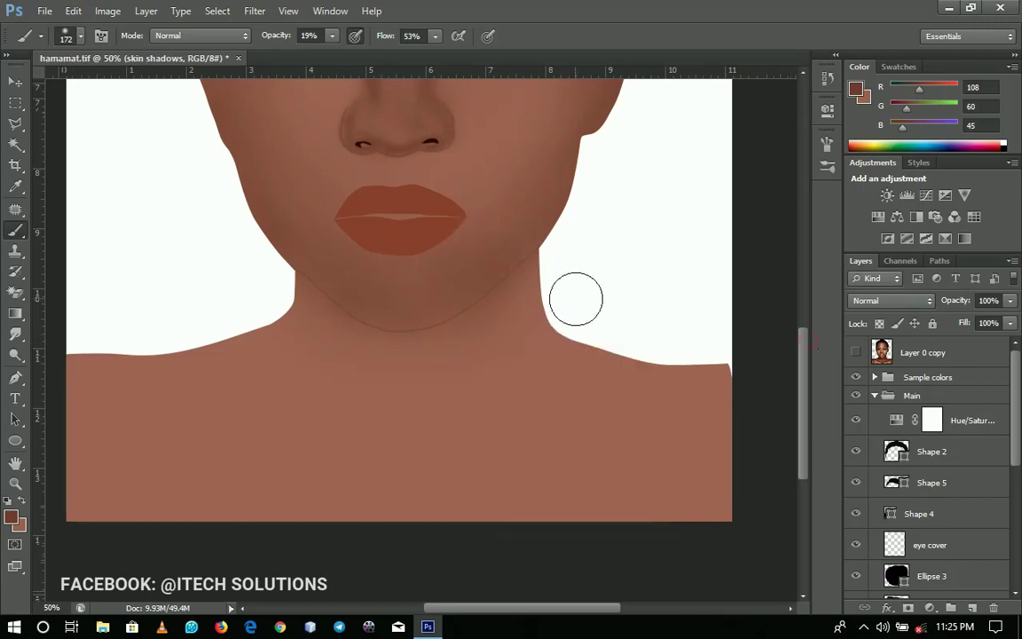
pyautogui.moveTo(529, 273); pyautogui.dragTo(680, 401)
pyautogui.moveTo(518, 304)
pyautogui.mouseDown()
pyautogui.moveTo(661, 362)
pyautogui.moveTo(787, 365)
pyautogui.mouseUp()
pyautogui.moveTo(301, 286)
pyautogui.mouseDown()
pyautogui.moveTo(137, 379)
pyautogui.moveTo(213, 365)
pyautogui.moveTo(175, 336)
pyautogui.moveTo(64, 363)
pyautogui.mouseUp()
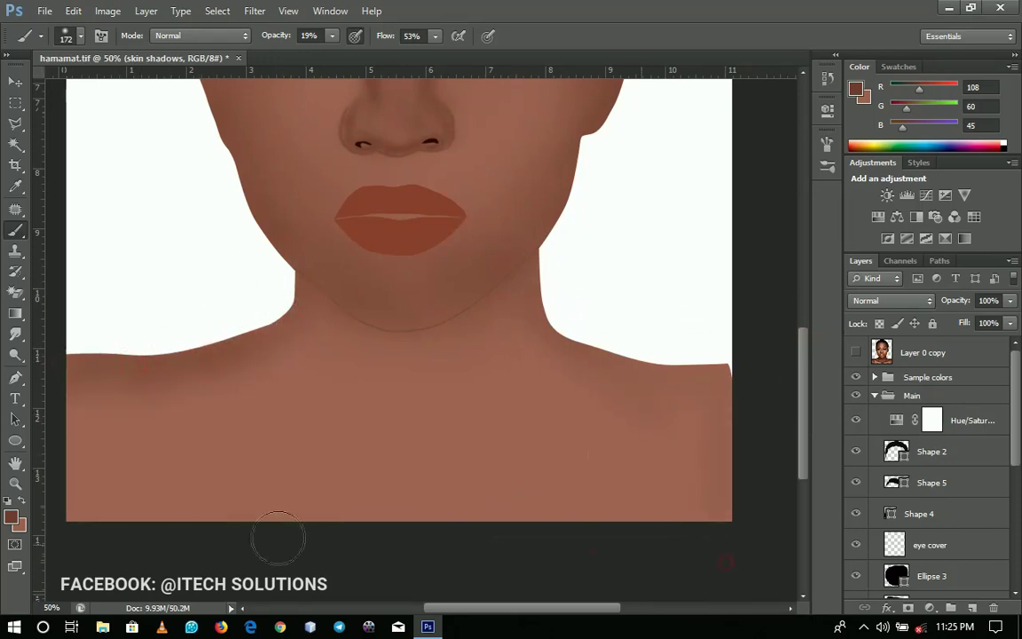
# Step: Try shading the chest with a 197 px soft brush and undo the strokes
pyautogui.rightClick(274, 463)
pyautogui.doubleClick(321, 422)
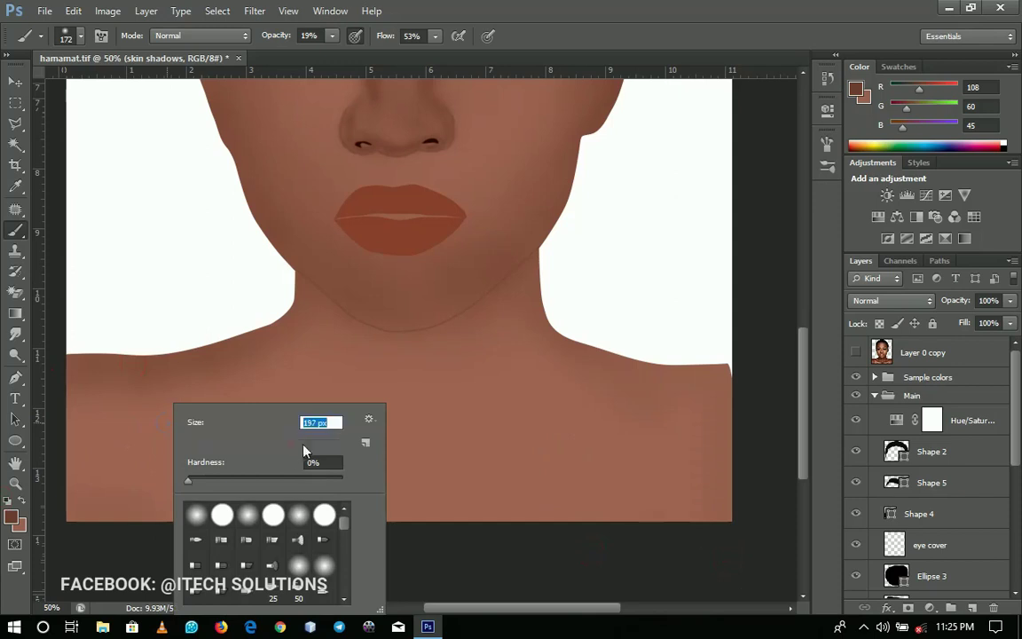
pyautogui.write('197')
pyautogui.press('Return')
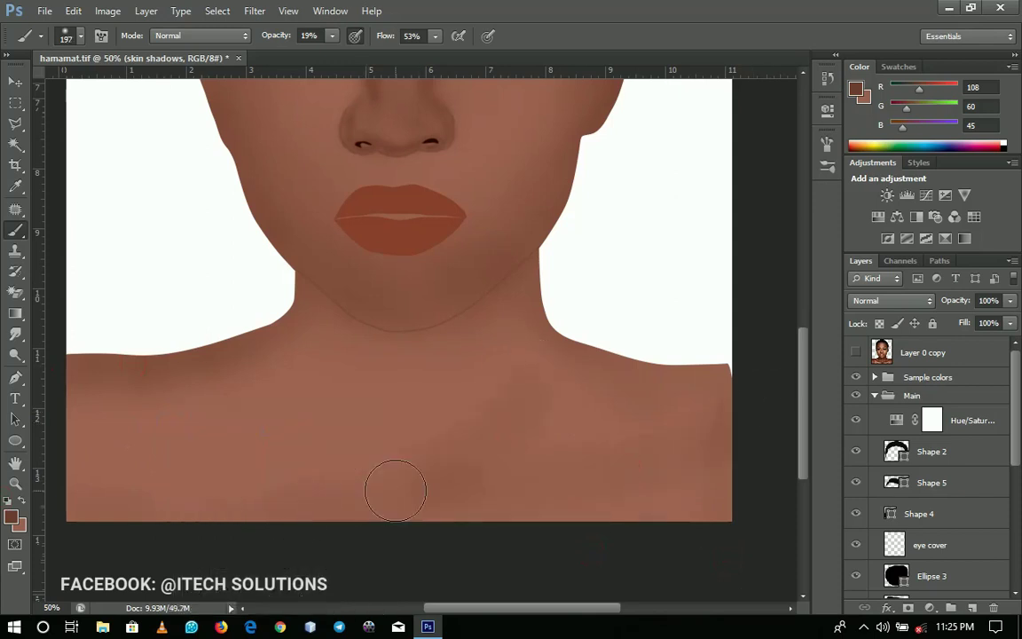
pyautogui.hotkey('ctrl', 'alt', 'z')
# Step: Enlarge the soft brush to 473 px and shade broadly across the chest, shoulders and base of the neck
pyautogui.rightClick(523, 413)
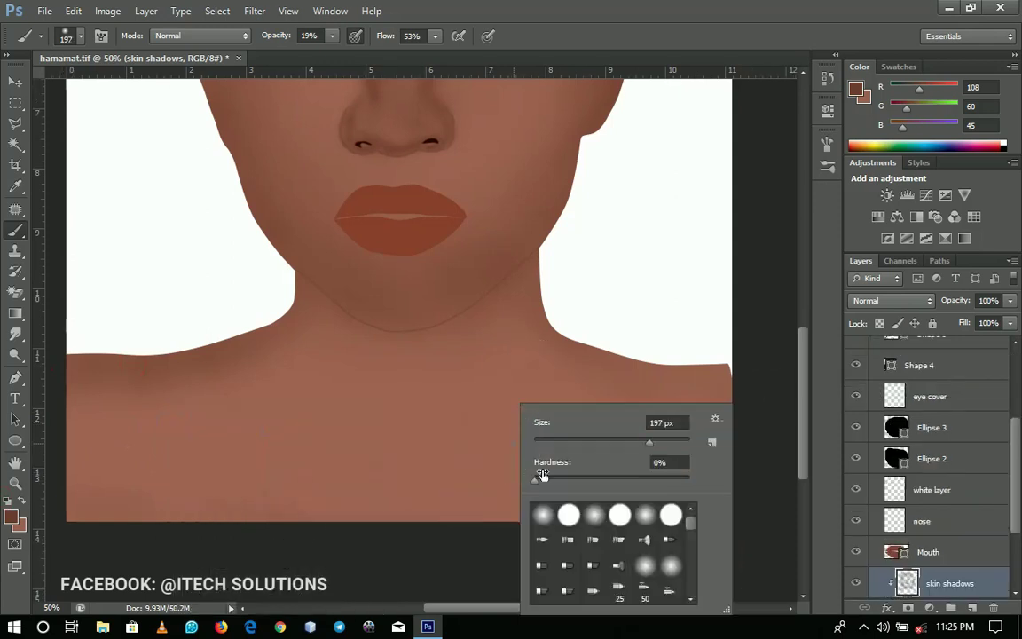
pyautogui.moveTo(669, 442); pyautogui.dragTo(673, 442)
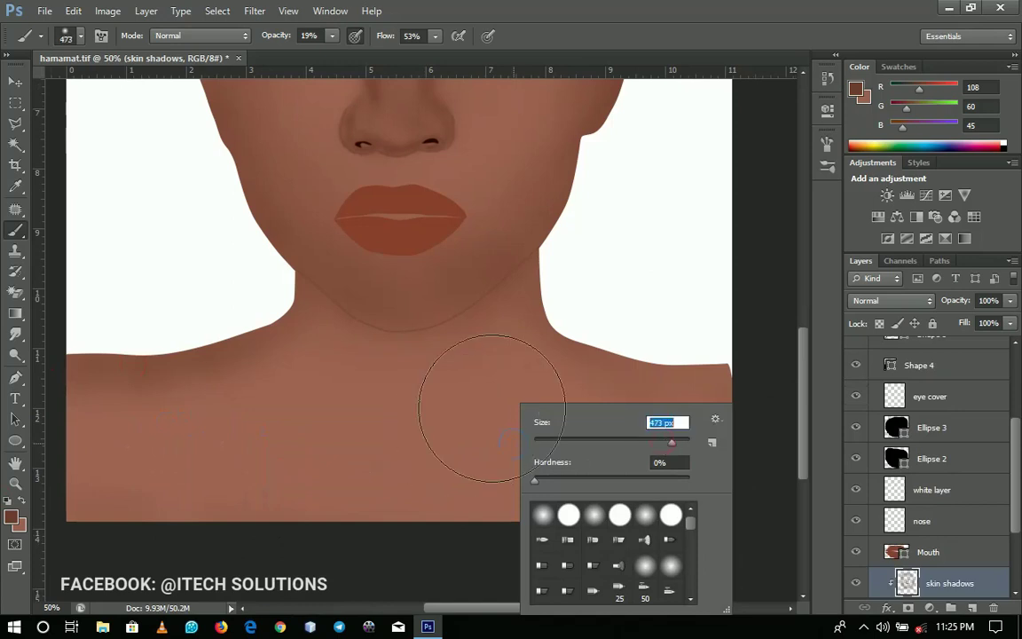
pyautogui.press('Return')
pyautogui.moveTo(220, 393)
pyautogui.mouseDown()
pyautogui.moveTo(265, 444)
pyautogui.moveTo(735, 405)
pyautogui.mouseUp()
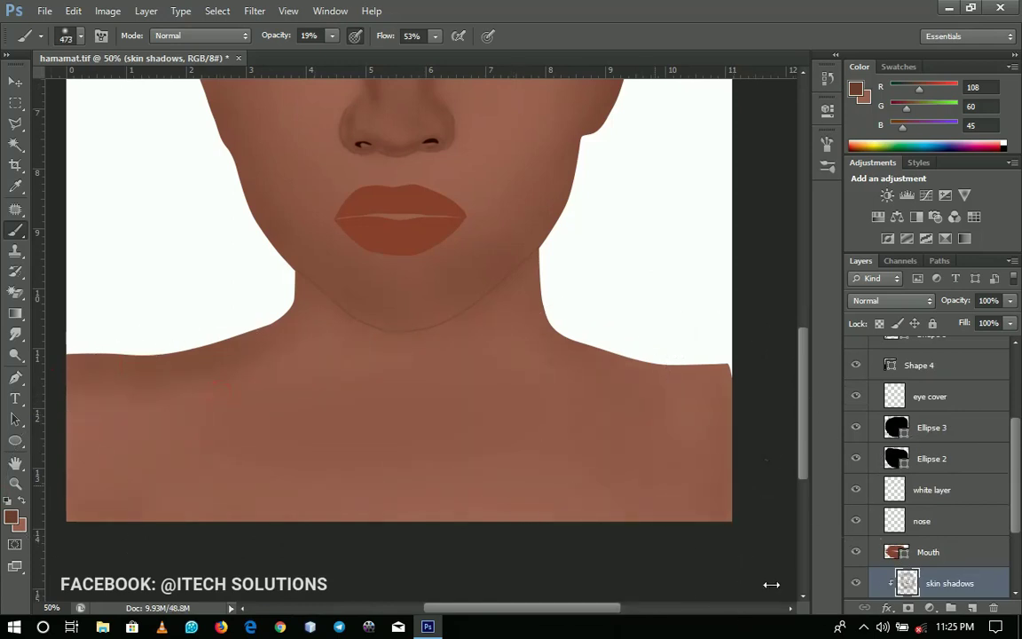
pyautogui.moveTo(323, 449)
pyautogui.mouseDown()
pyautogui.moveTo(399, 435)
pyautogui.moveTo(316, 441)
pyautogui.mouseUp()
pyautogui.click(444, 323)
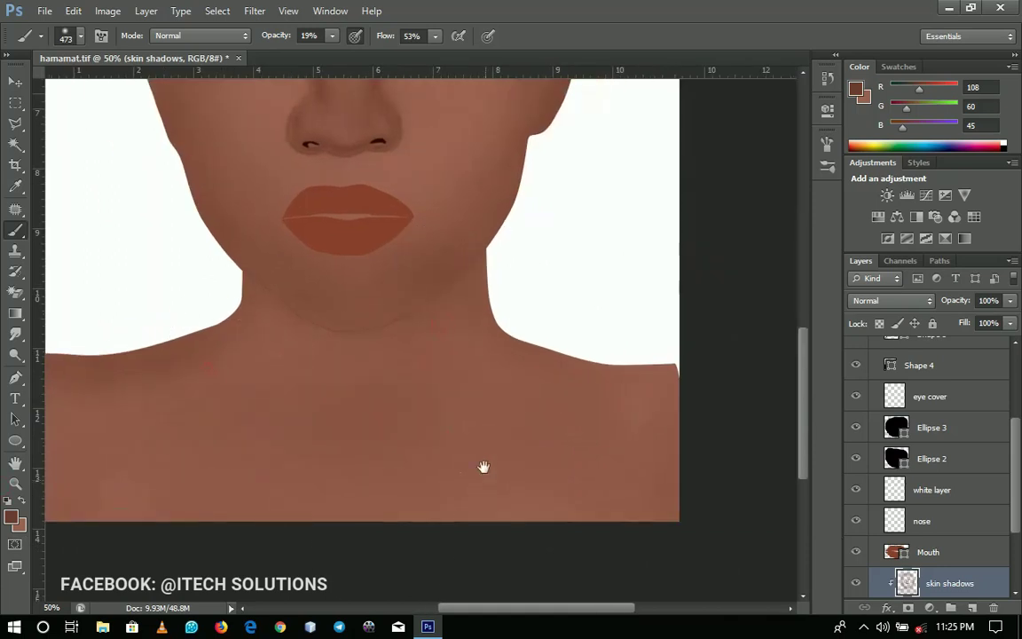
# Step: Sample the darkest brown swatch beside the head as the brush color
pyautogui.scroll(6, 470, 470)
pyautogui.hscroll(-2, 380, 399)
pyautogui.scroll(2, 329, 356)
pyautogui.hscroll(-1, 329, 355)
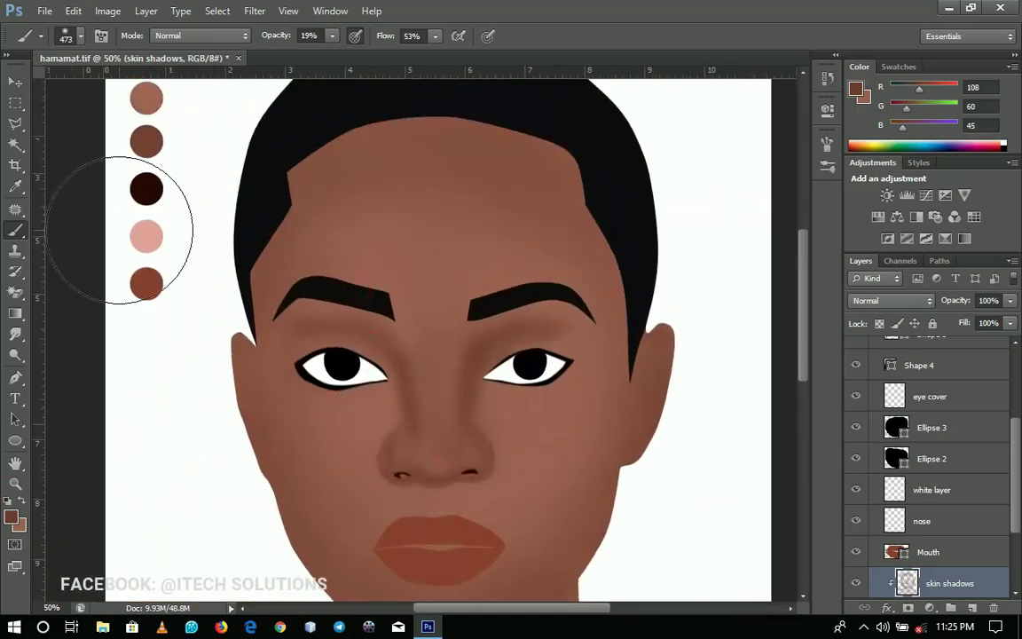
pyautogui.press('super')
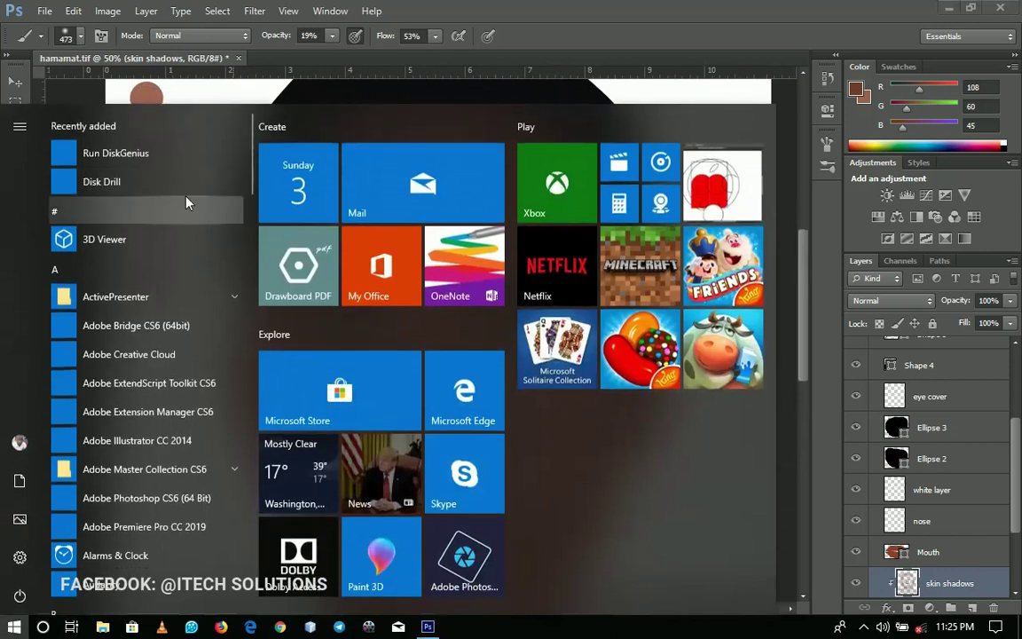
pyautogui.press('super')
pyautogui.keyDown('alt'); pyautogui.click(152, 182); pyautogui.keyUp('alt')
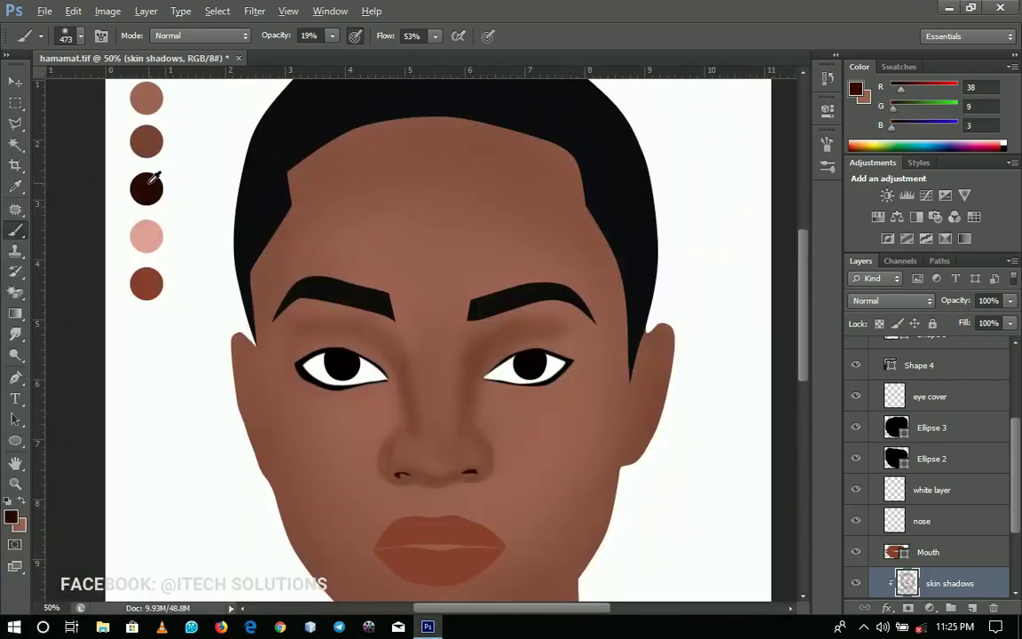
# Step: Lower the brush flow to 31% and the opacity to 17%
pyautogui.moveTo(325, 316); pyautogui.dragTo(288, 181)
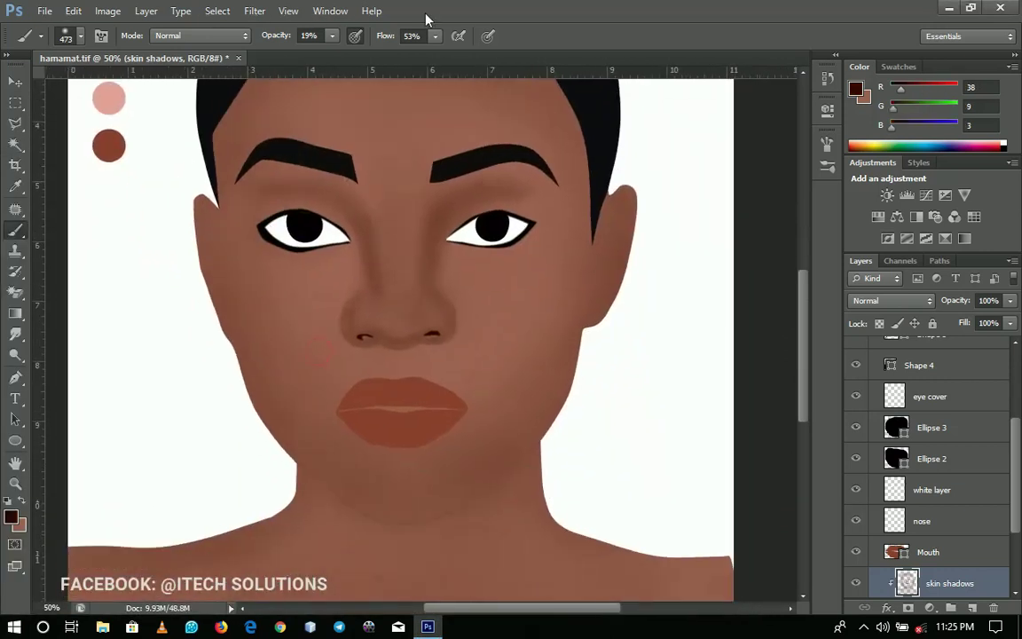
pyautogui.click(436, 37)
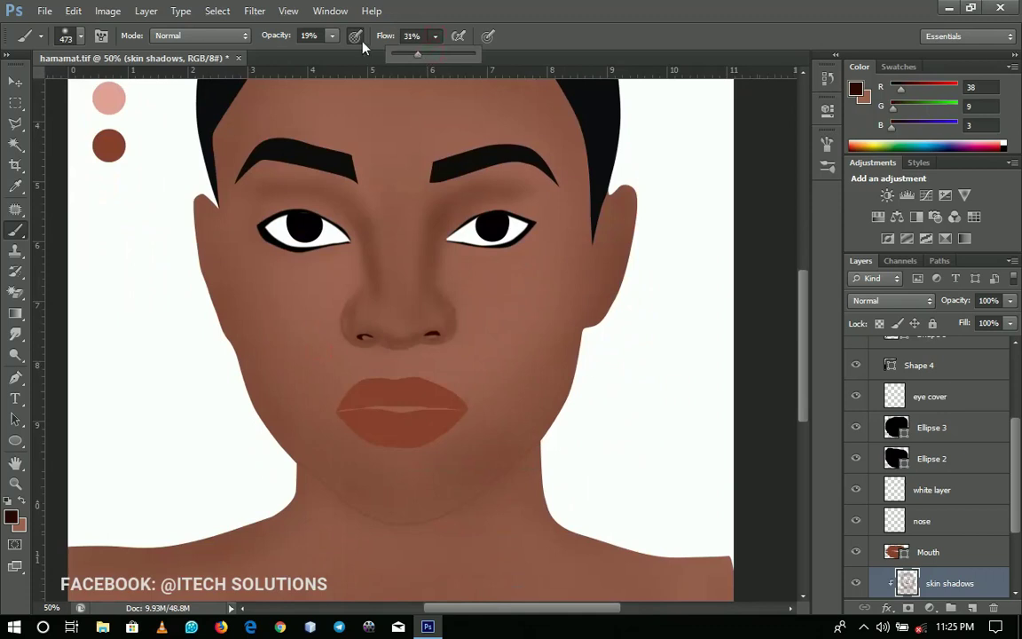
pyautogui.click(333, 36)
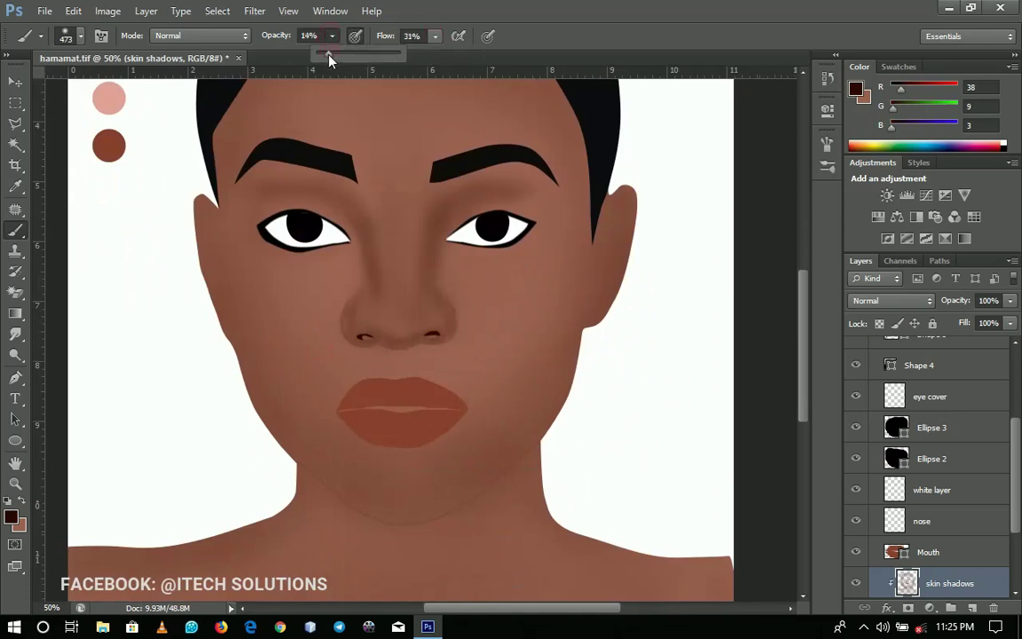
pyautogui.moveTo(333, 55); pyautogui.dragTo(327, 55)
pyautogui.moveTo(473, 471); pyautogui.dragTo(447, 396)
pyautogui.click(332, 39)
pyautogui.moveTo(330, 54); pyautogui.dragTo(335, 54)
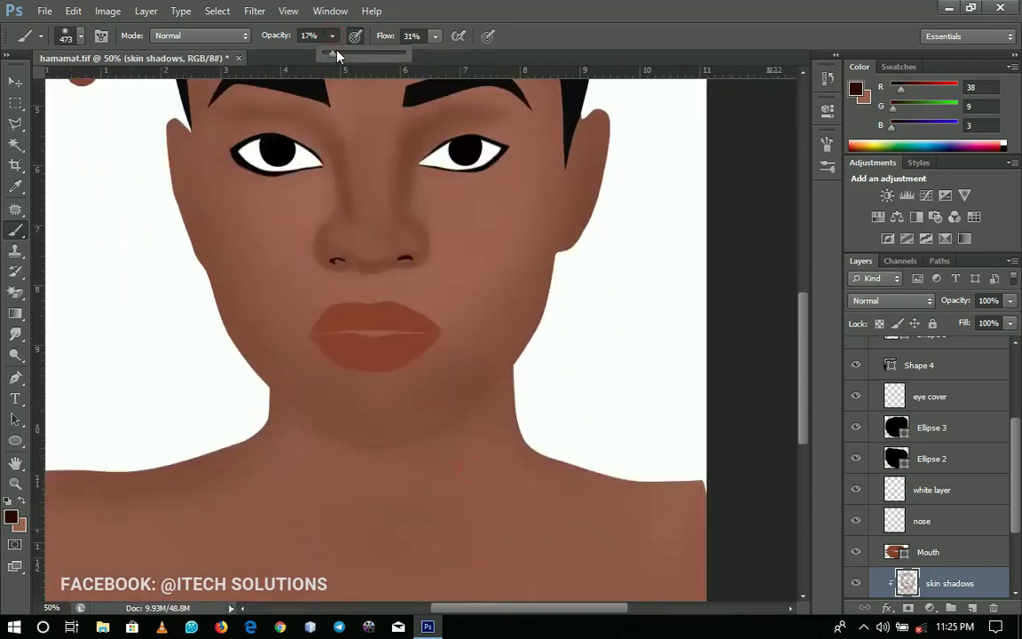
# Step: Compare the neck and collarbone shadows with the reference photo in Layer 0 copy
pyautogui.moveTo(1016, 460); pyautogui.dragTo(1016, 453)
pyautogui.scroll(5, 1018, 457)
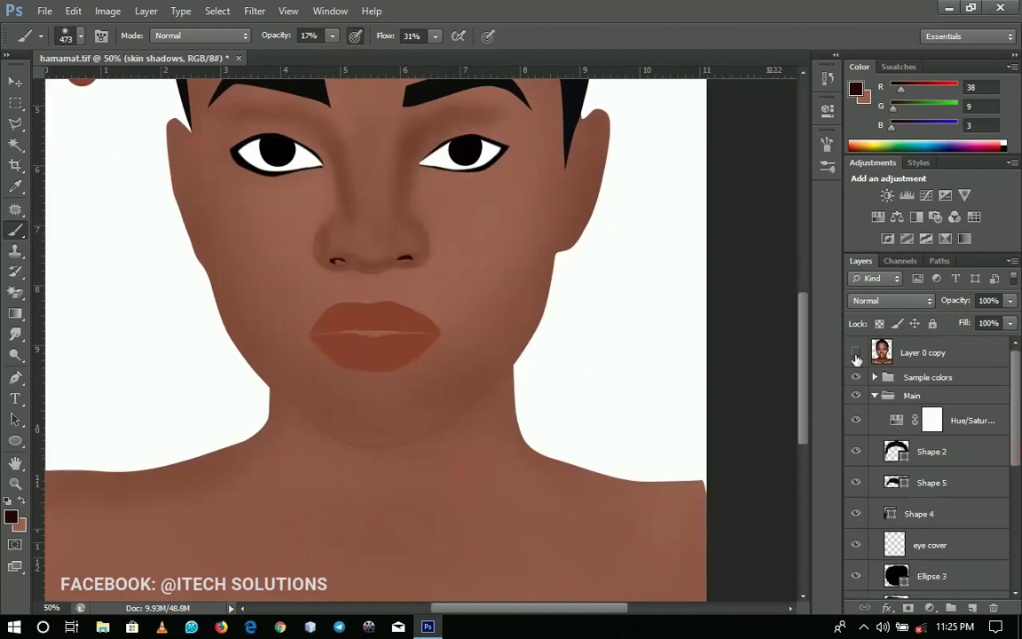
pyautogui.click(856, 352)
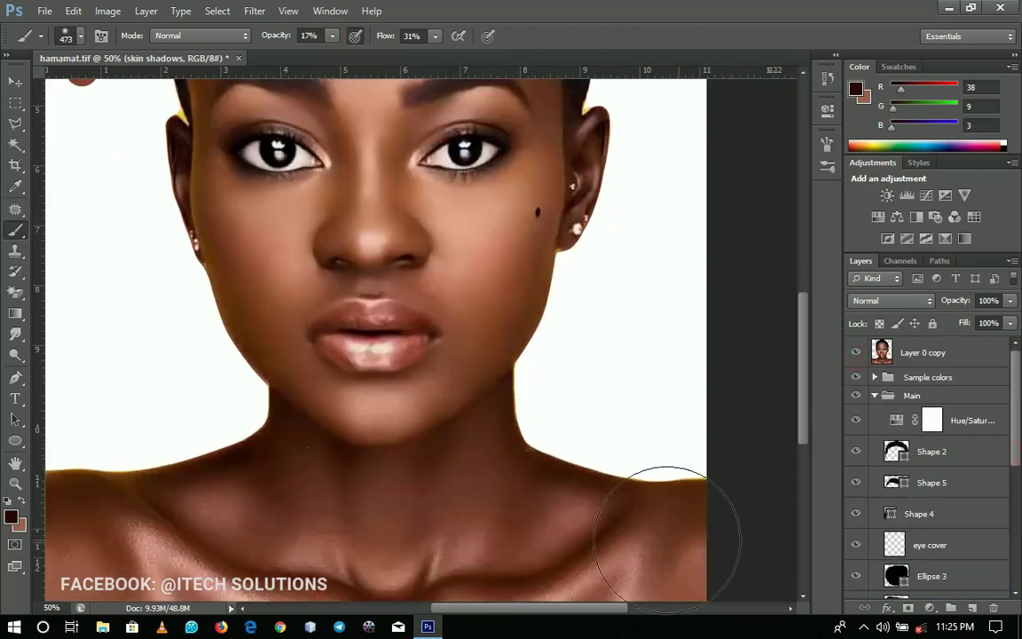
pyautogui.click(856, 352)
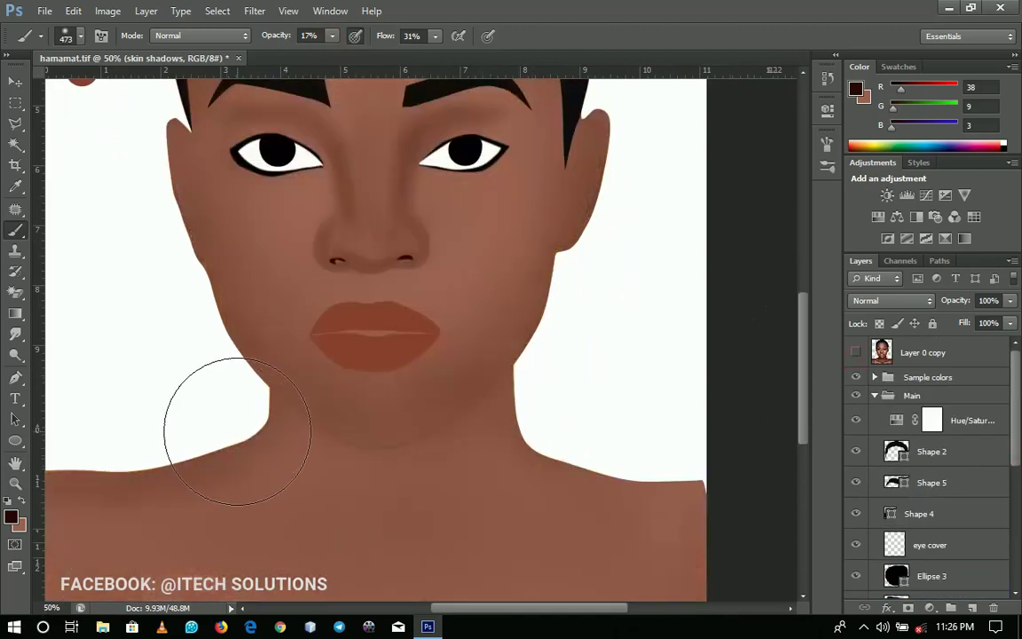
# Step: Reduce the soft brush to 166 px and darken the shoulder line from the neck base out to the left edge of the portrait
pyautogui.rightClick(237, 431)
pyautogui.click(332, 442)
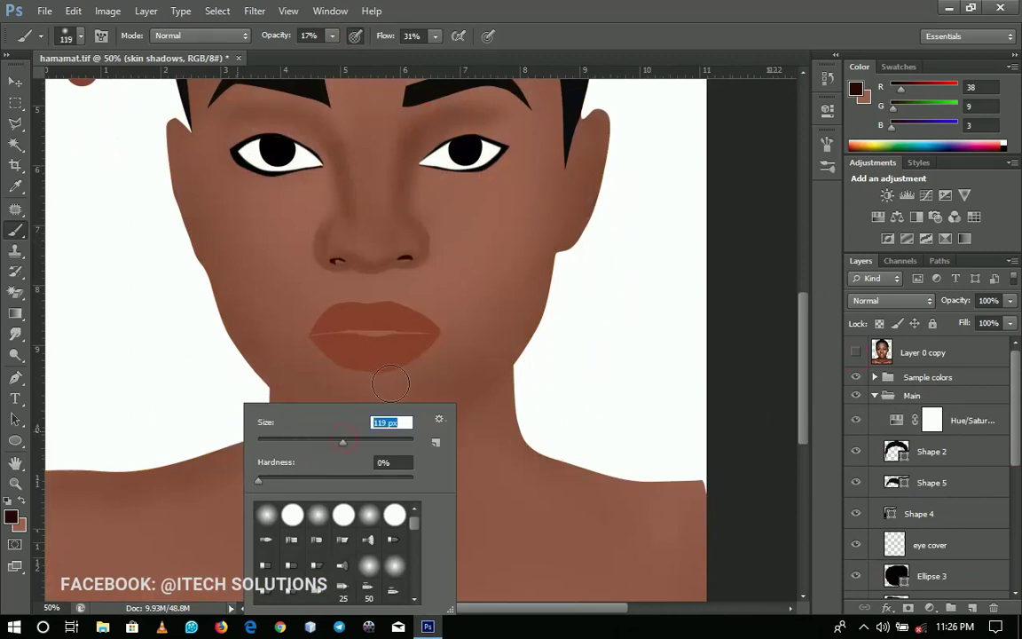
pyautogui.click(240, 387)
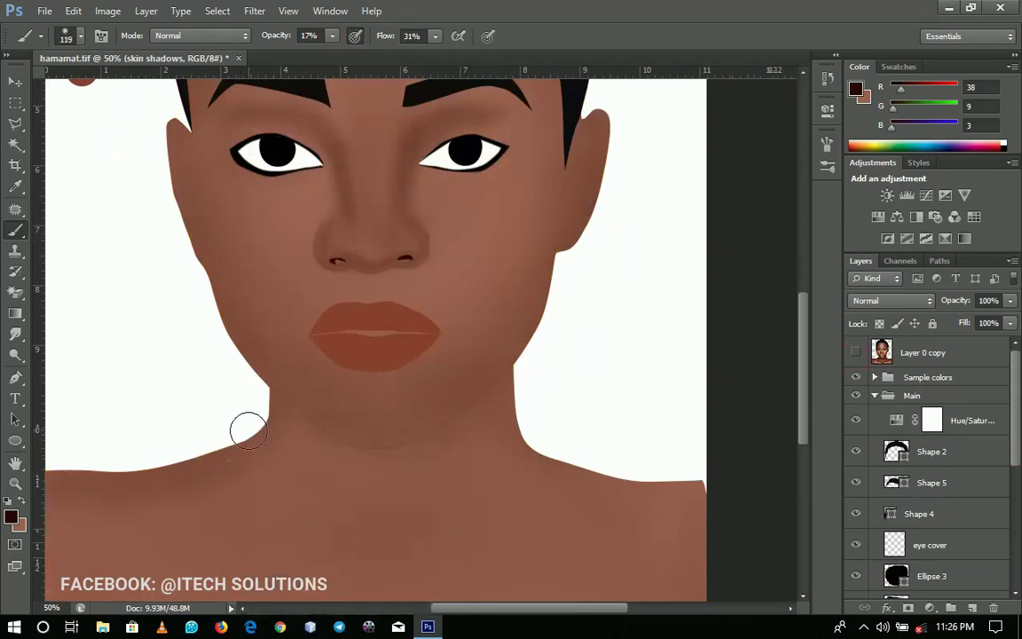
pyautogui.rightClick(249, 428)
pyautogui.moveTo(363, 443); pyautogui.dragTo(373, 442)
pyautogui.moveTo(235, 419)
pyautogui.mouseDown()
pyautogui.moveTo(45, 450)
pyautogui.moveTo(222, 430)
pyautogui.moveTo(65, 469)
pyautogui.mouseUp()
pyautogui.moveTo(208, 445); pyautogui.dragTo(18, 499)
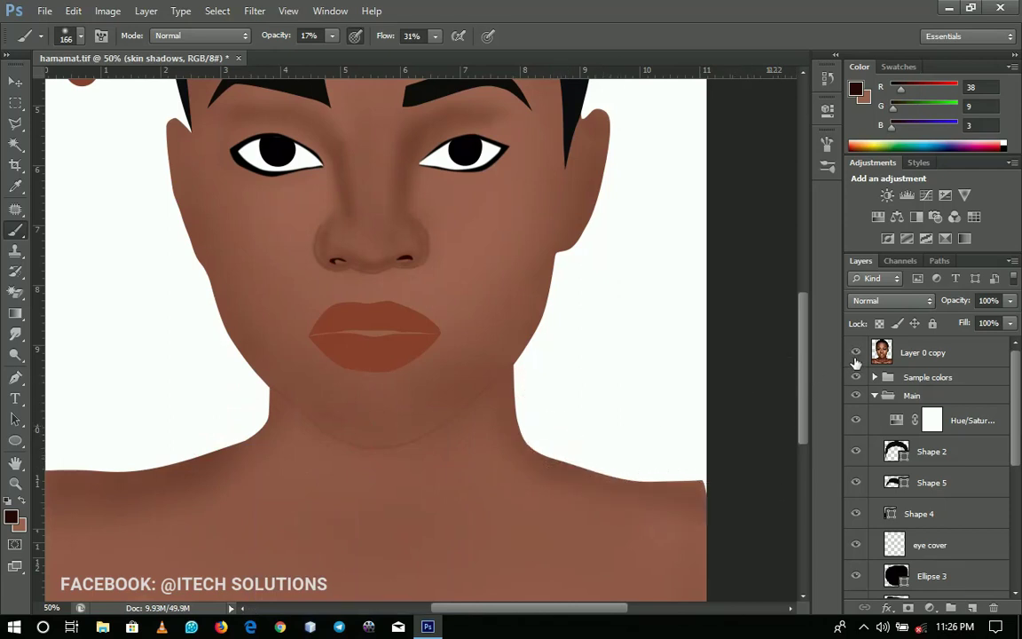
# Step: Check the reference photo in Layer 0 copy and shade along the lower edge of the chest
pyautogui.click(857, 355)
pyautogui.click(856, 355)
pyautogui.moveTo(674, 480); pyautogui.dragTo(699, 355)
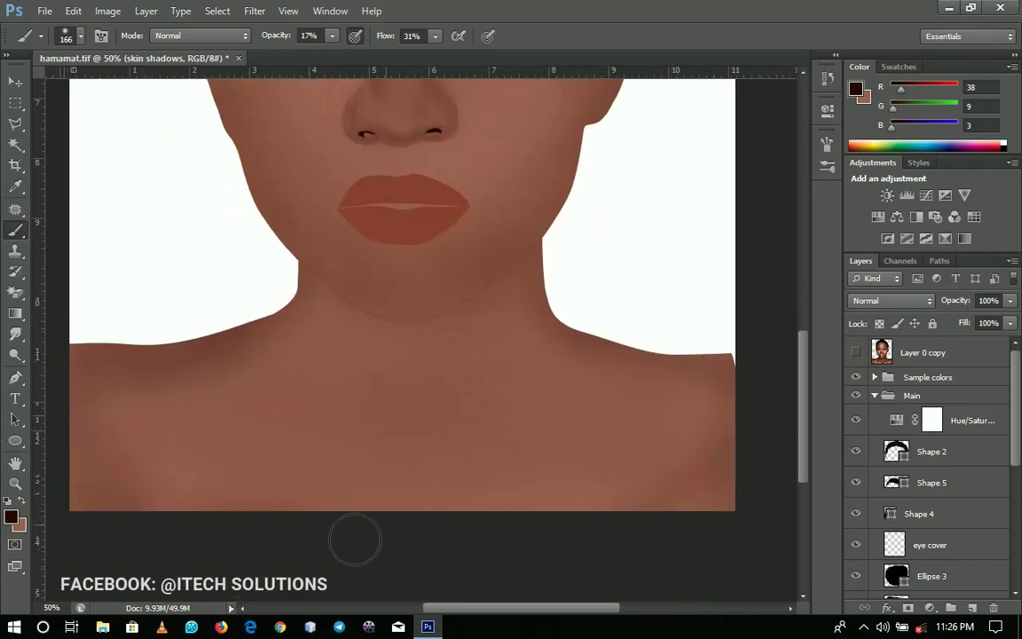
pyautogui.moveTo(324, 506)
pyautogui.mouseDown()
pyautogui.moveTo(170, 507)
pyautogui.moveTo(332, 512)
pyautogui.moveTo(89, 483)
pyautogui.mouseUp()
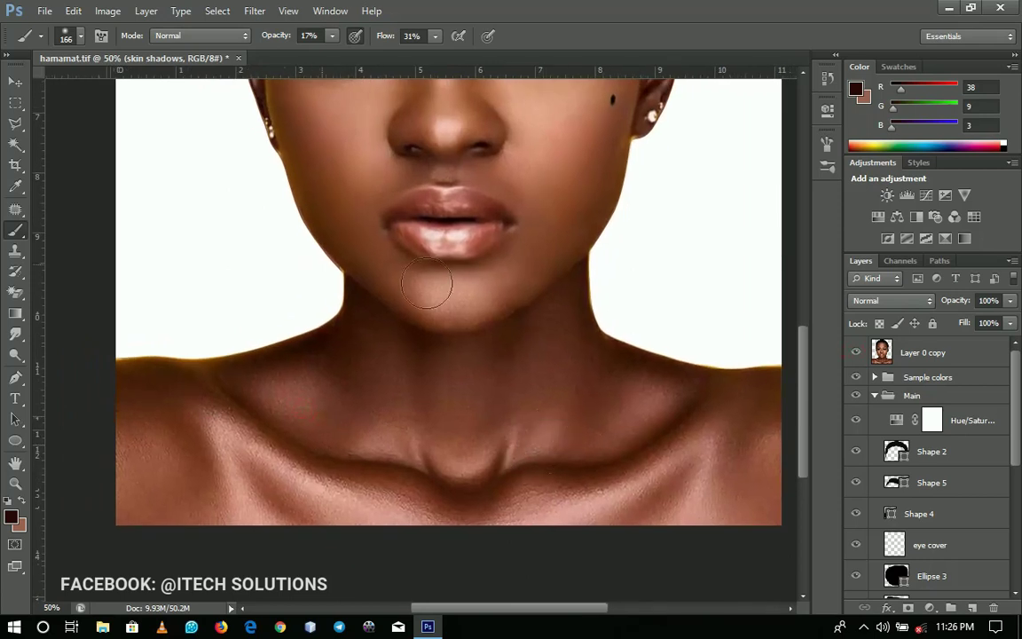
# Step: Trace the collarbone shadow over the reference photo with a 43 px soft brush at 23% flow, then hide the photo
pyautogui.rightClick(707, 452)
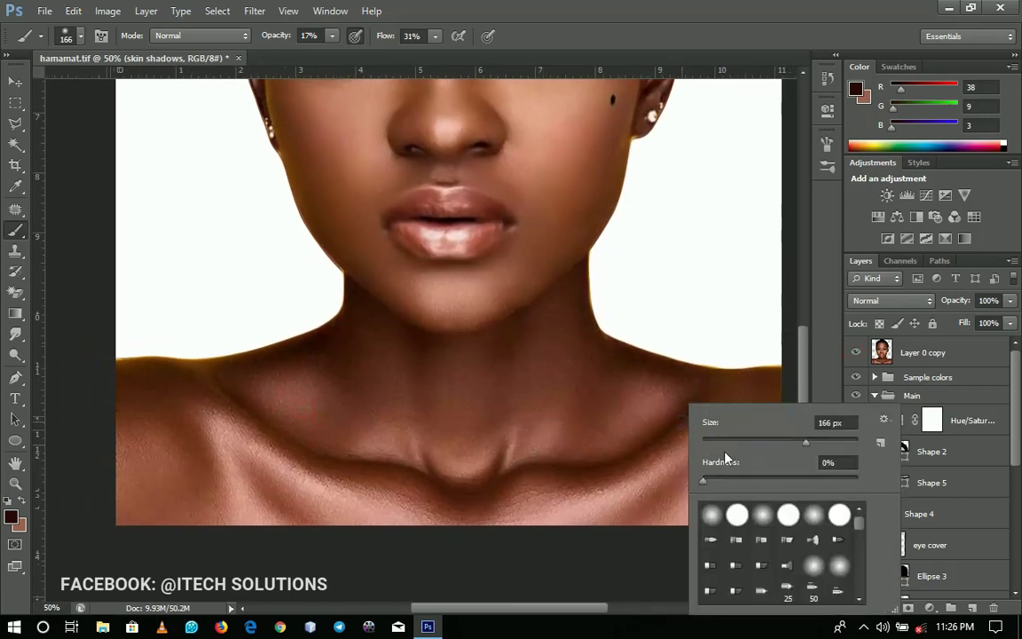
pyautogui.moveTo(707, 446); pyautogui.dragTo(735, 444)
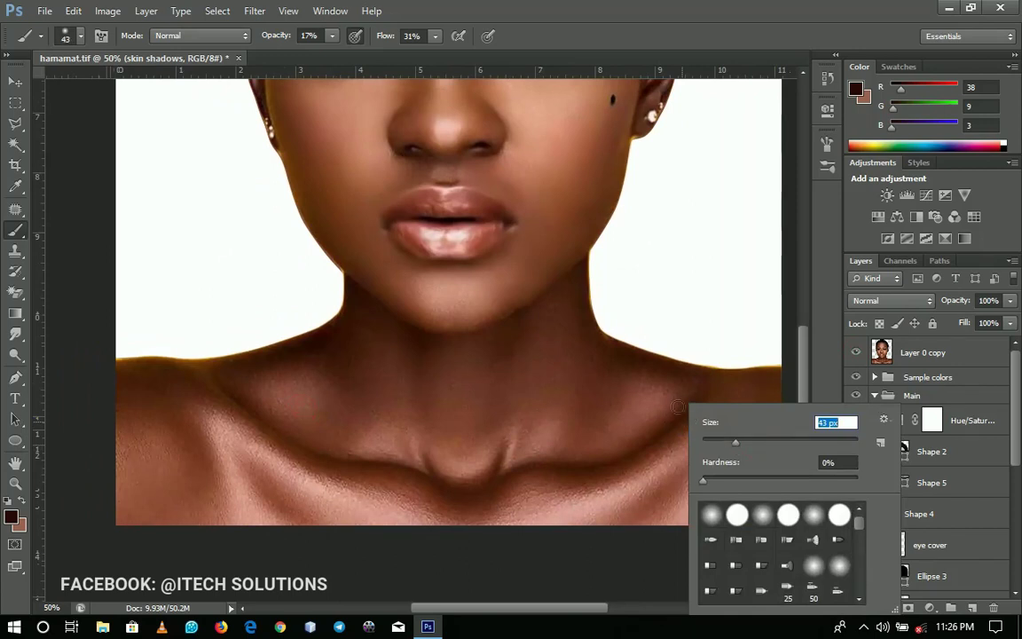
pyautogui.press('Return')
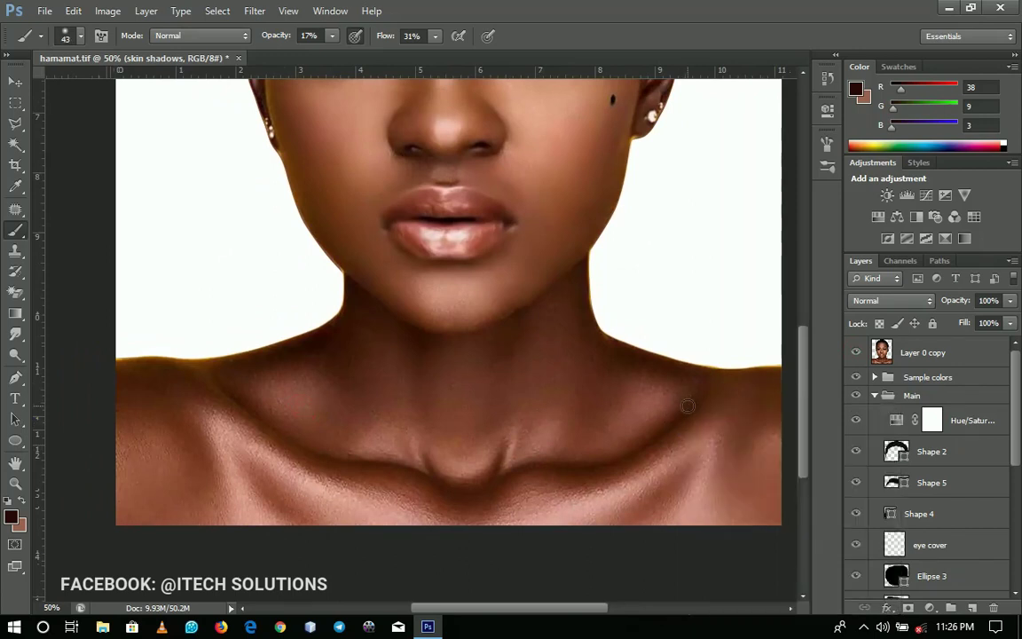
pyautogui.click(435, 36)
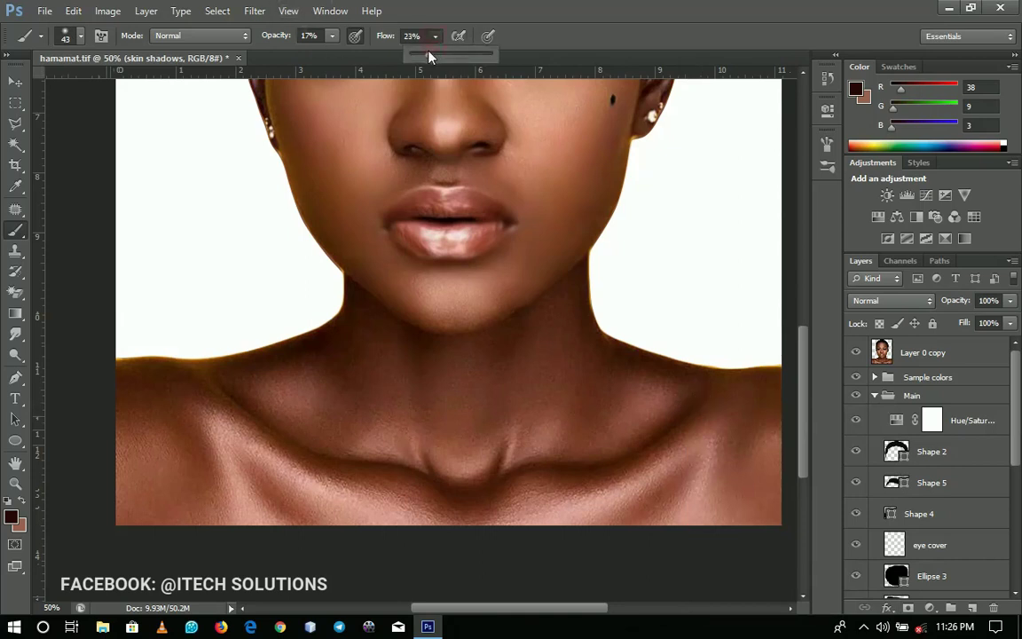
pyautogui.click(699, 399)
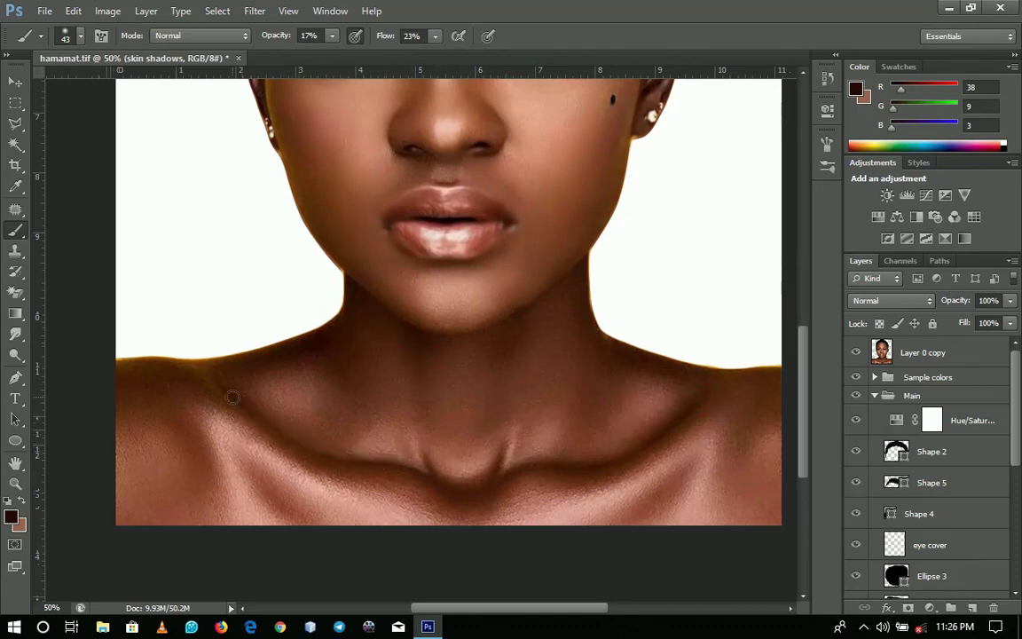
pyautogui.click(857, 352)
# Step: Raise the brush flow to 32% and darken the collarbone line across the chest
pyautogui.moveTo(464, 444); pyautogui.dragTo(447, 351)
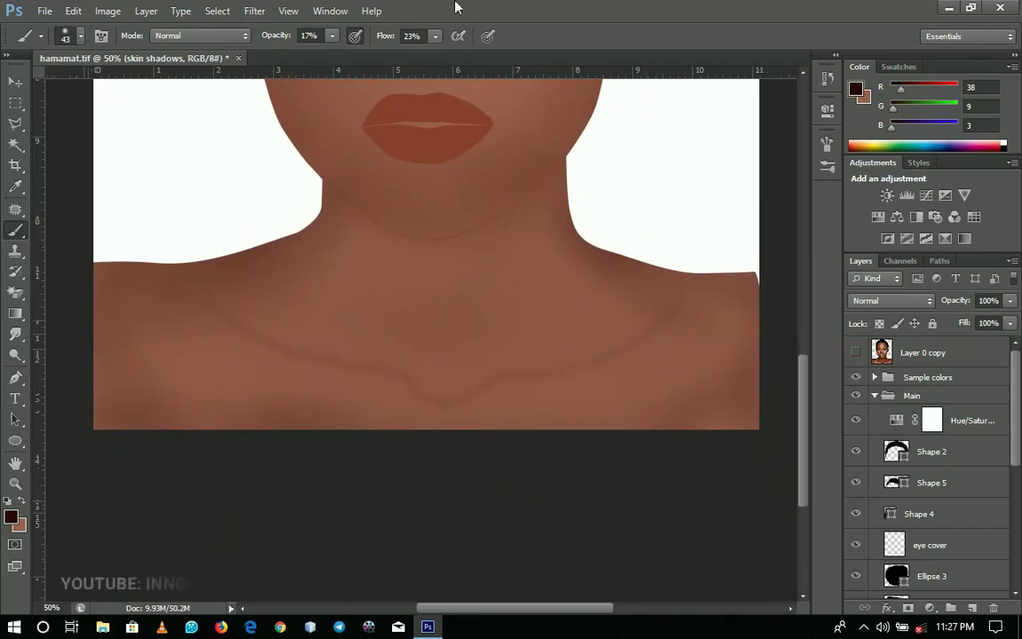
pyautogui.click(436, 36)
pyautogui.moveTo(437, 54); pyautogui.dragTo(445, 59)
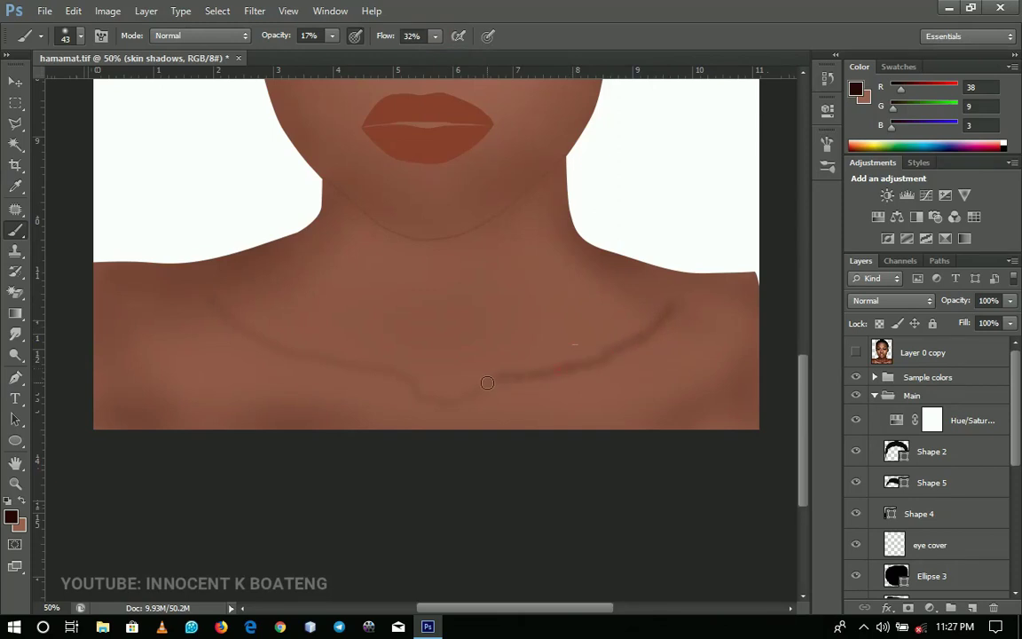
pyautogui.moveTo(418, 401); pyautogui.dragTo(406, 384)
pyautogui.hotkey('ctrl', 'alt', 'z')
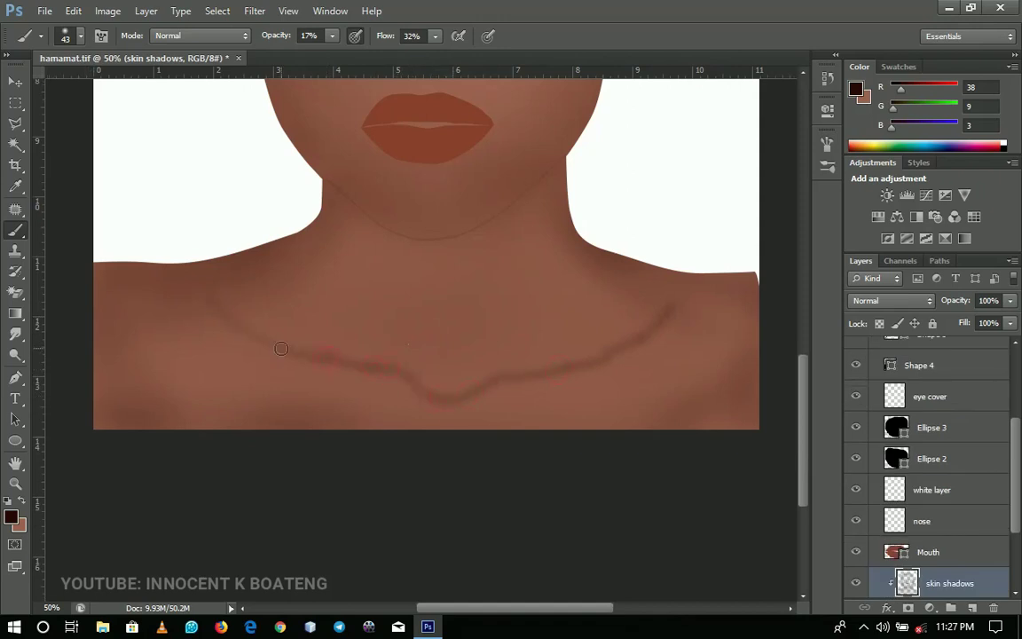
# Step: Shade the neck, shoulders and upper chest with a 195 px soft brush at 21% flow, checking against the reference photo
pyautogui.rightClick(478, 335)
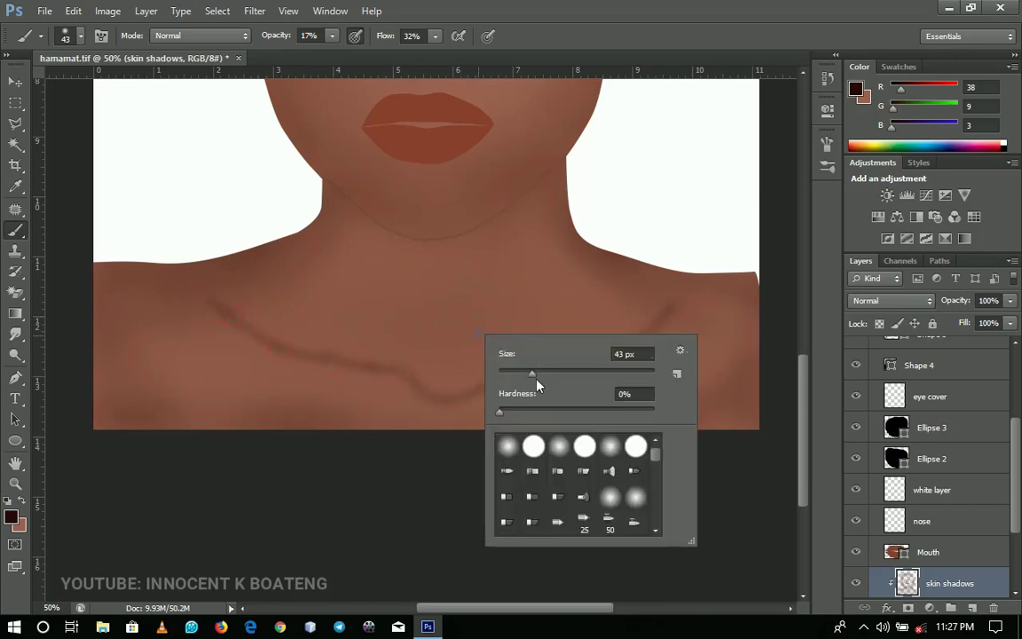
pyautogui.click(436, 37)
pyautogui.rightClick(725, 323)
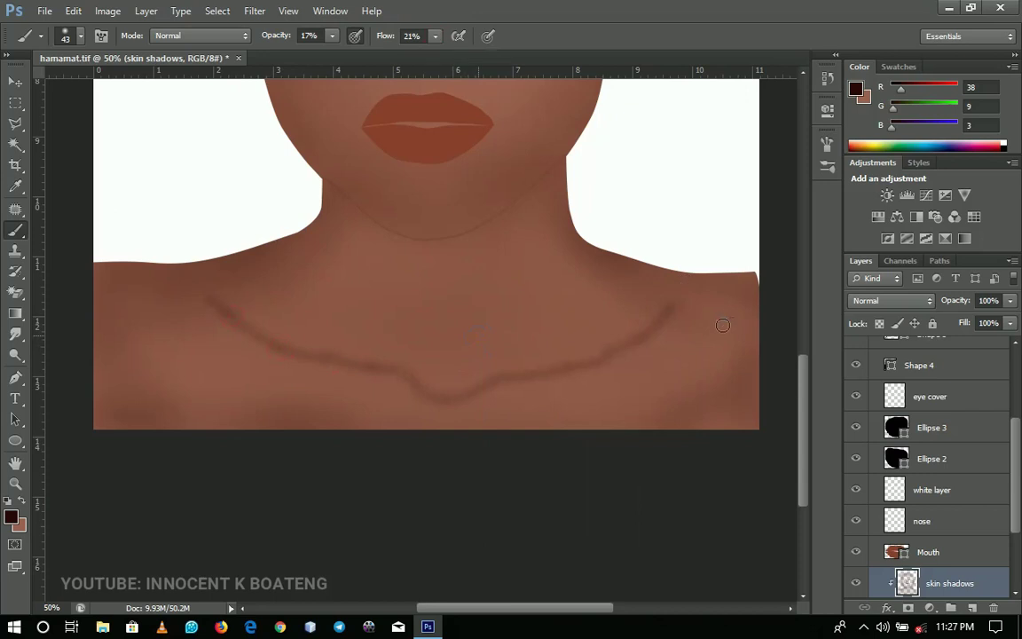
pyautogui.moveTo(779, 358); pyautogui.dragTo(794, 357)
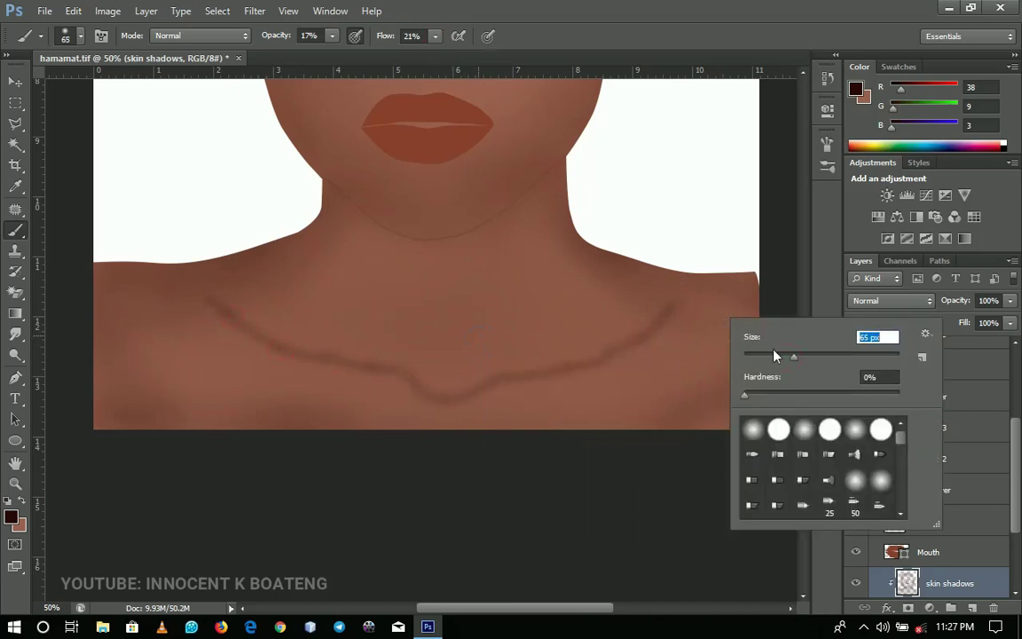
pyautogui.press('Return')
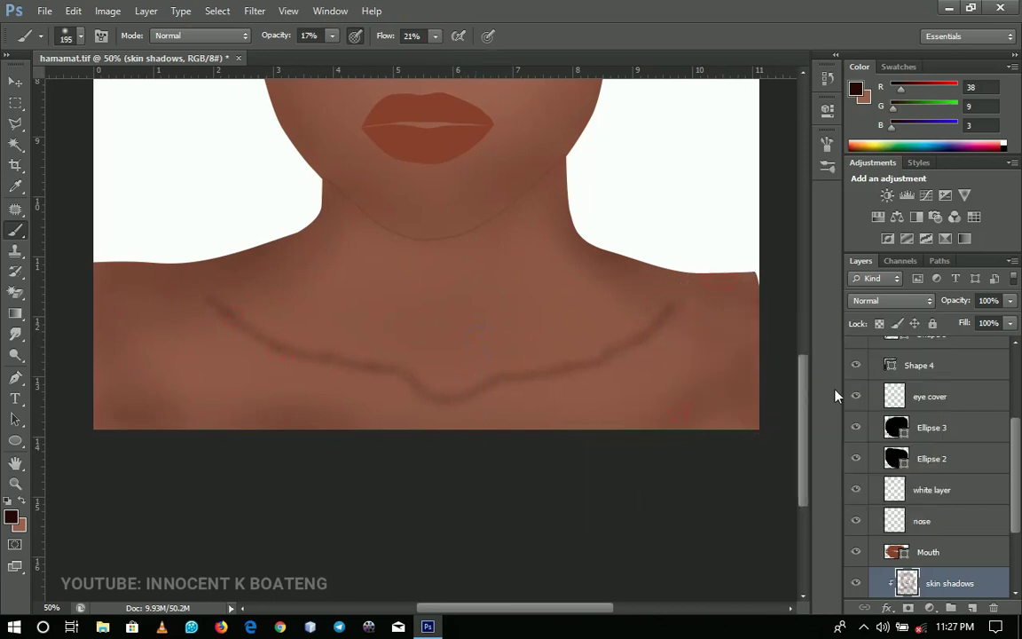
pyautogui.scroll(5, 1002, 475)
pyautogui.click(859, 354)
pyautogui.click(858, 353)
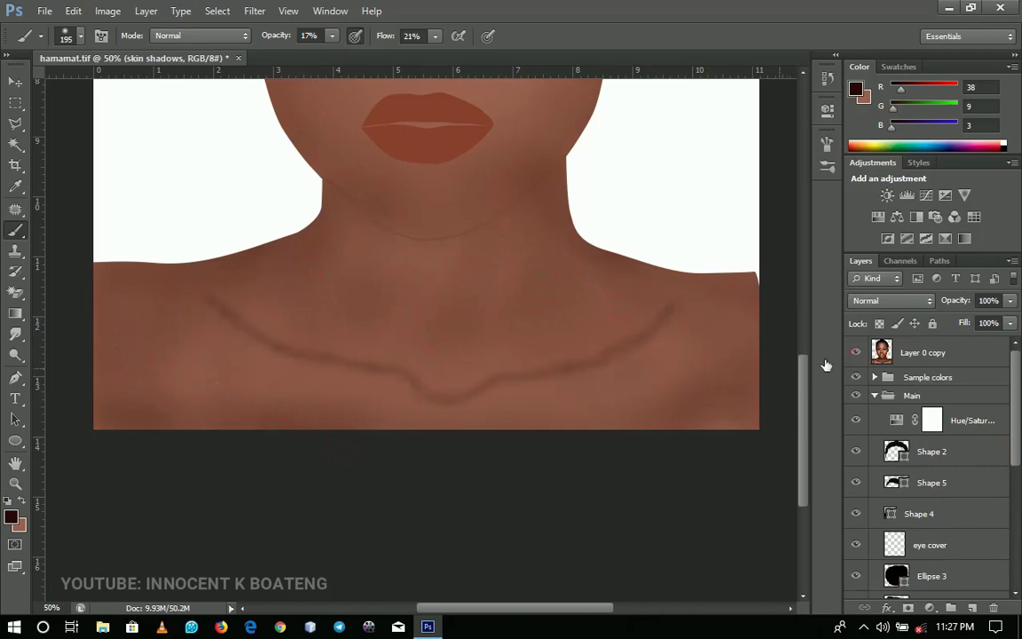
# Step: Trace the two short creases at the hollow of the neck over the reference photo with a 25 px soft brush
pyautogui.click(855, 352)
pyautogui.rightClick(509, 361)
pyautogui.moveTo(550, 398); pyautogui.dragTo(540, 401)
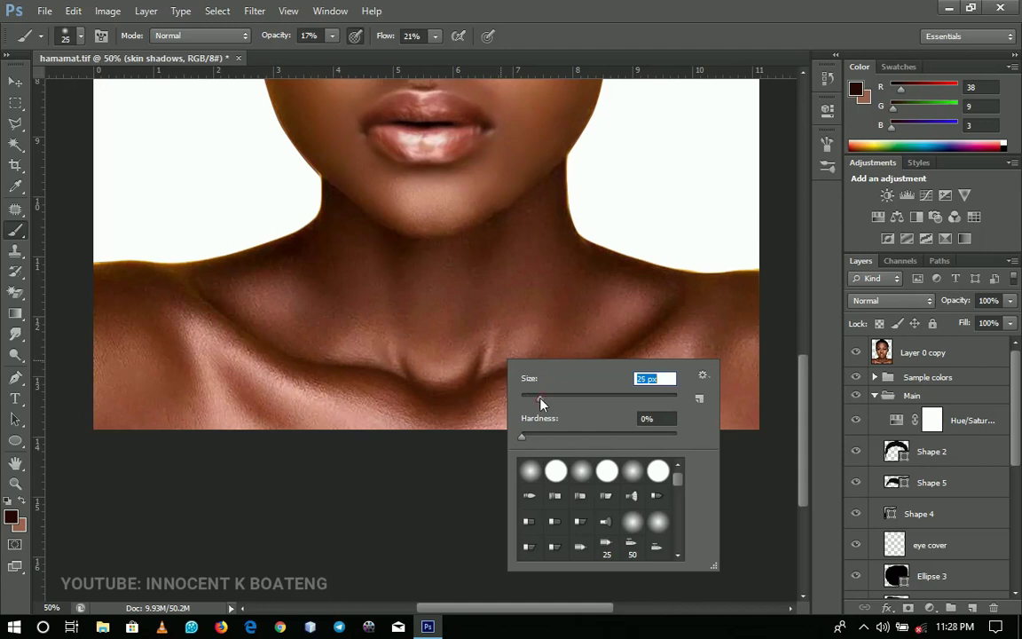
pyautogui.click(470, 384)
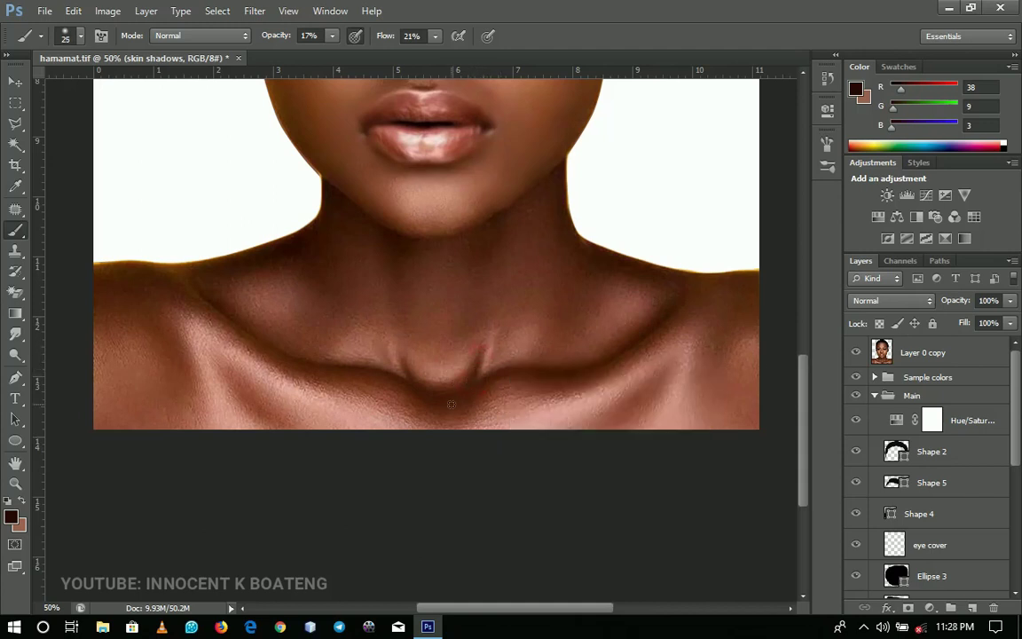
pyautogui.click(856, 353)
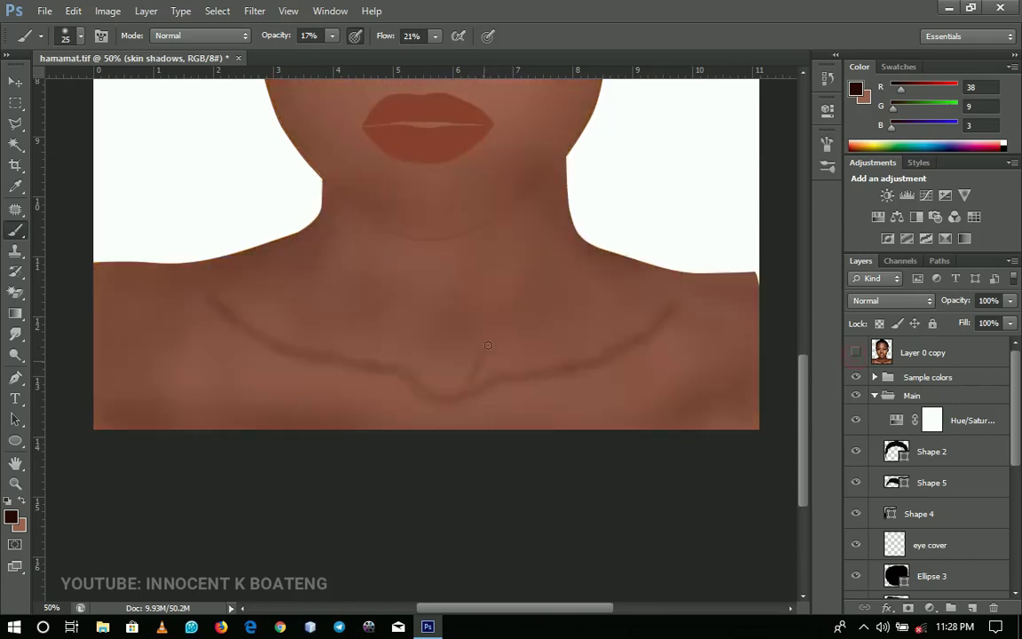
pyautogui.click(856, 355)
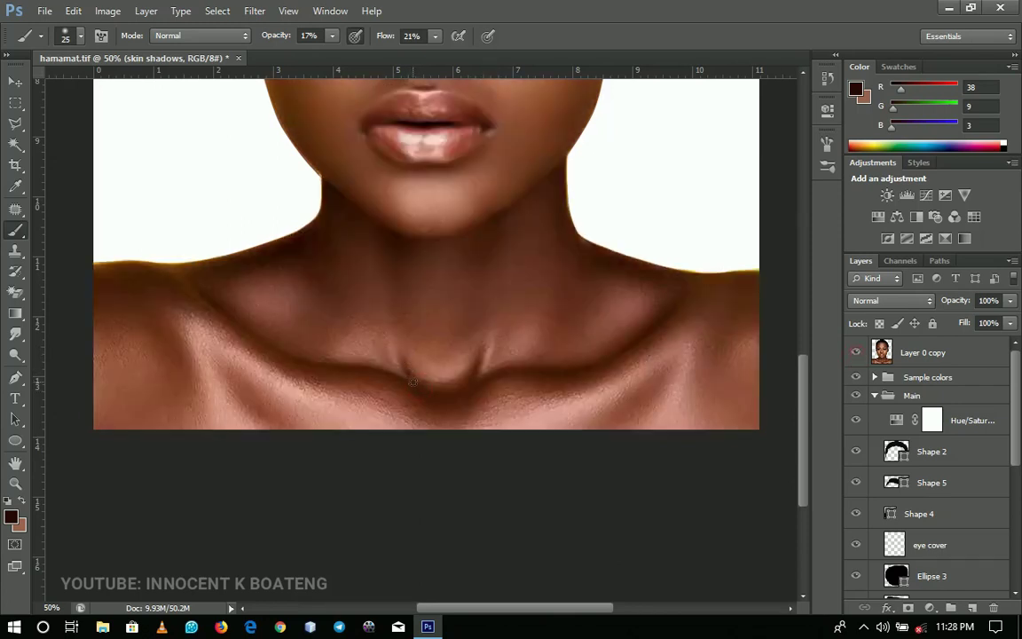
pyautogui.hotkey('ctrl', ',')
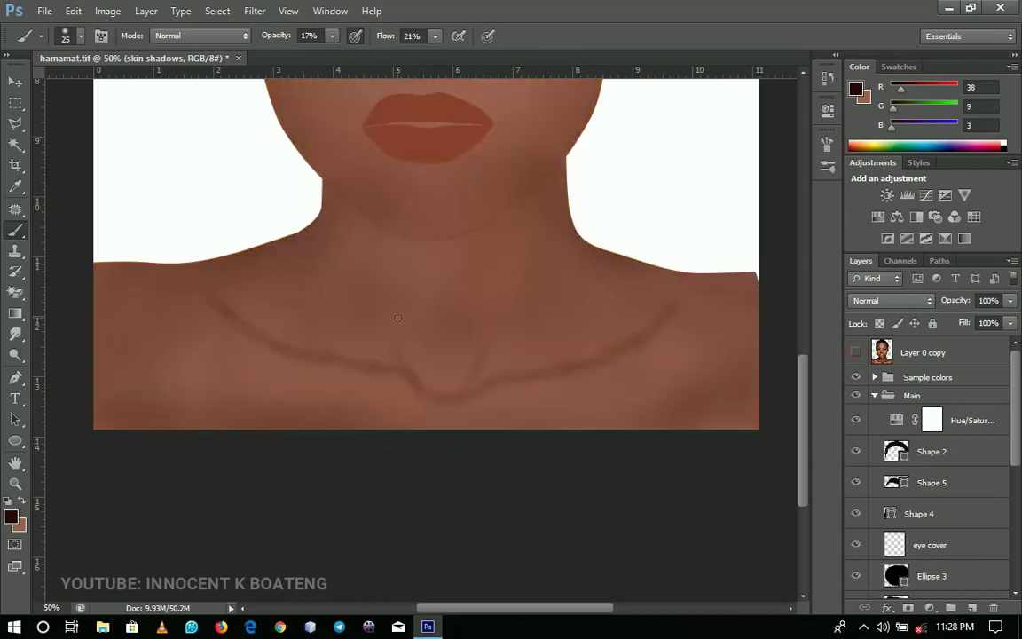
# Step: Paint the diagonal shadows below the collarbone on both sides of the chest with a 74 px brush, following the reference photo
pyautogui.click(856, 352)
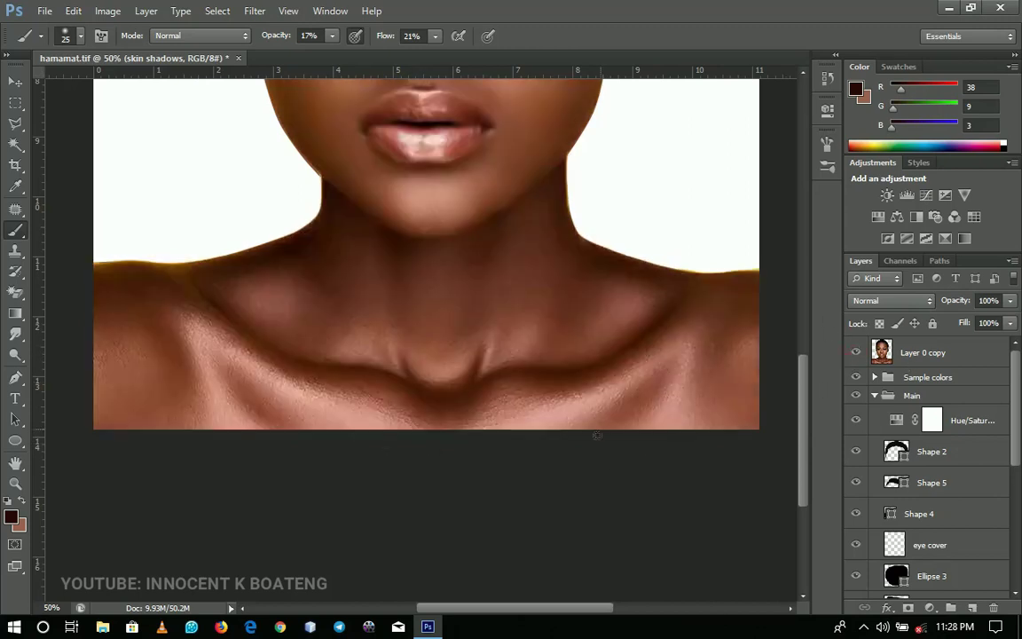
pyautogui.rightClick(648, 392)
pyautogui.moveTo(685, 428); pyautogui.dragTo(718, 429)
pyautogui.click(728, 431)
pyautogui.click(674, 367)
pyautogui.click(856, 352)
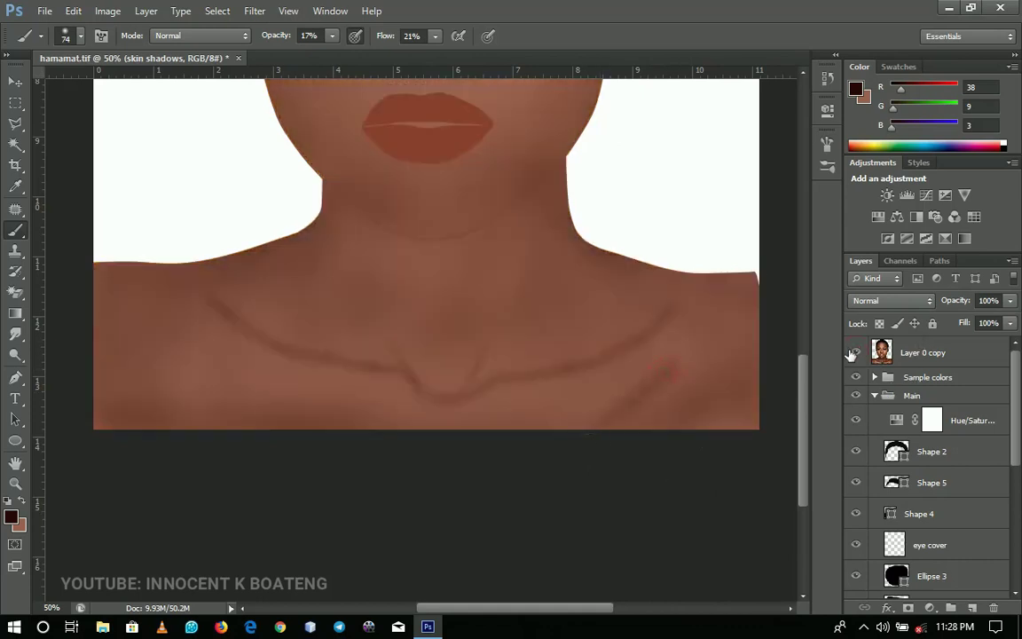
pyautogui.click(855, 352)
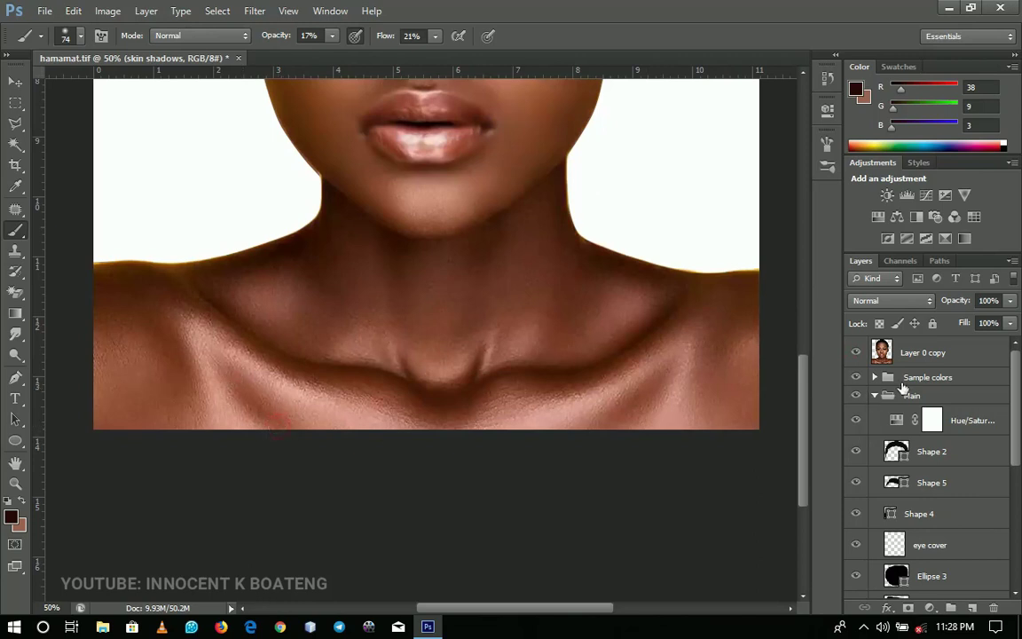
pyautogui.click(855, 354)
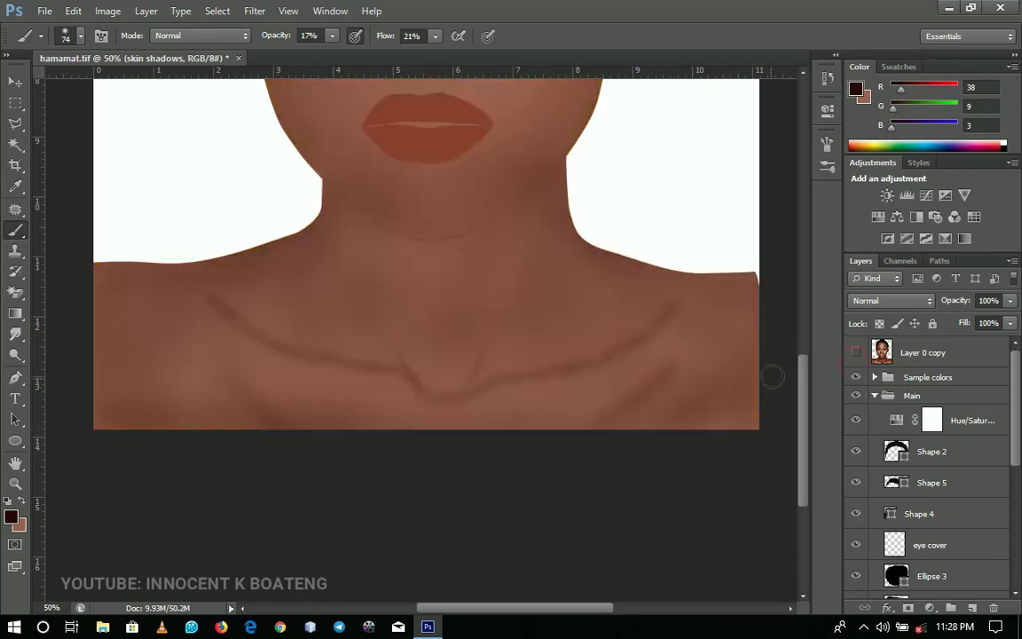
# Step: Set the brush to 78 px and extend the shadow on the left side of the chest over the reference photo
pyautogui.click(855, 353)
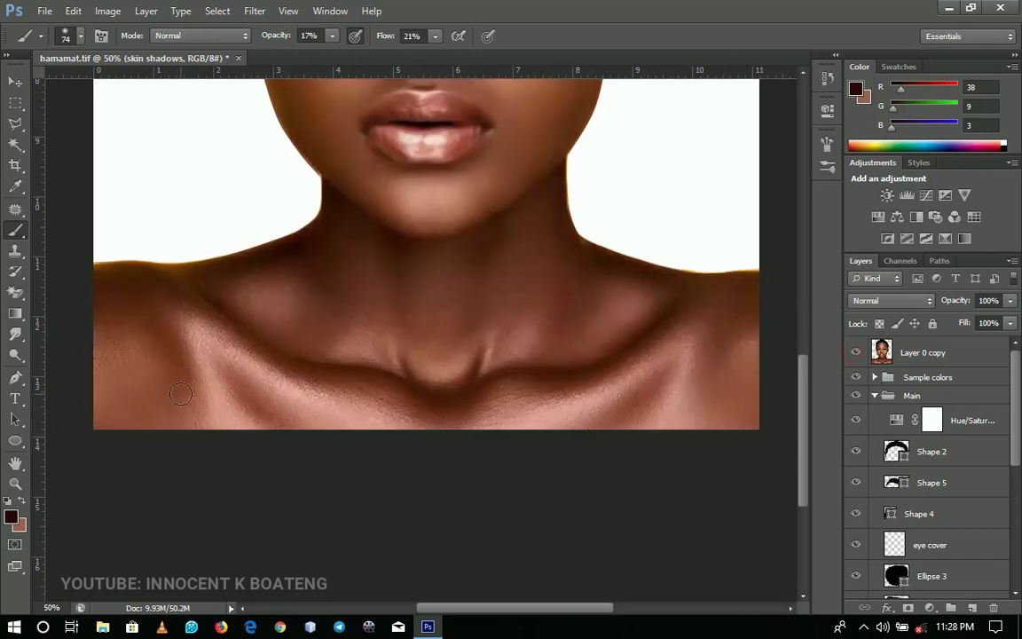
pyautogui.rightClick(182, 391)
pyautogui.moveTo(255, 428); pyautogui.dragTo(258, 428)
pyautogui.press('Return')
pyautogui.click(855, 352)
# Step: Enlarge the brush to 125 px, soften the shading around the collarbone and neck, and compare it with the reference photo
pyautogui.rightClick(245, 330)
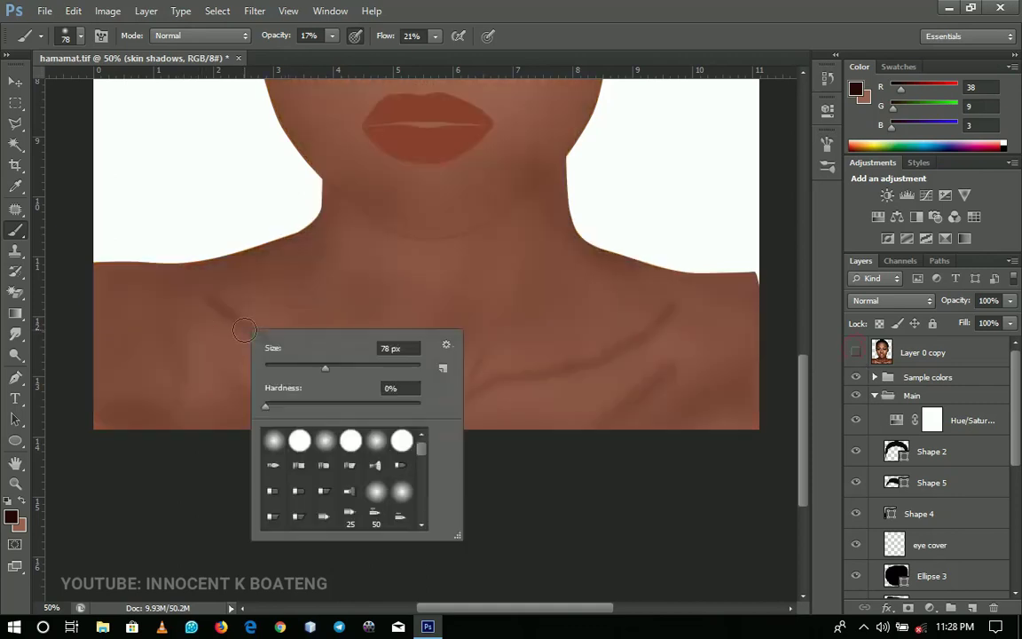
pyautogui.moveTo(325, 368); pyautogui.dragTo(353, 367)
pyautogui.press('Return')
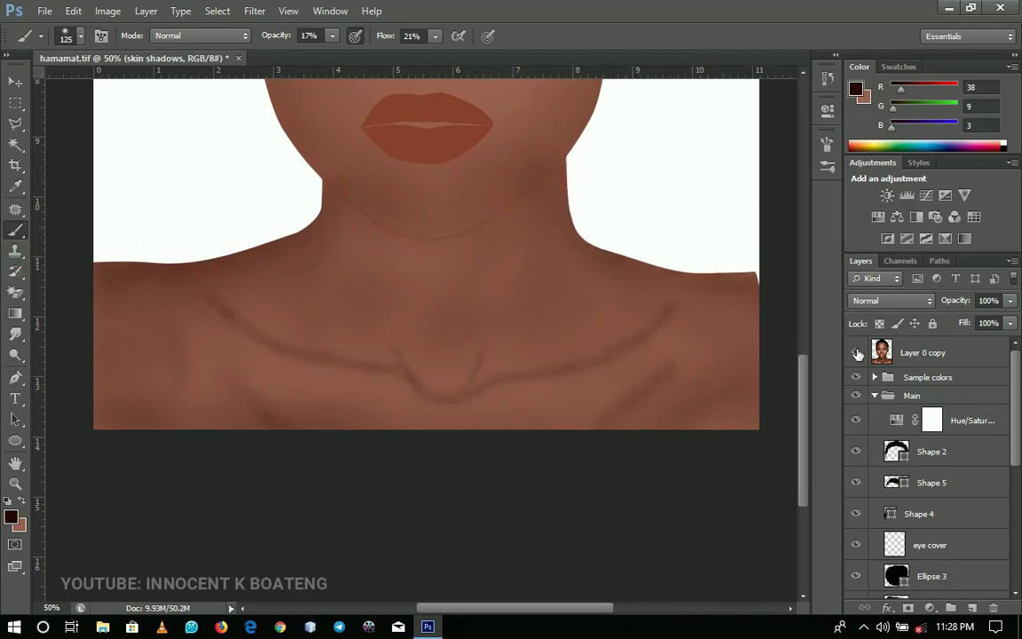
pyautogui.click(857, 352)
pyautogui.click(857, 352)
# Step: Enlarge the brush to 170 px and darken the right outer edge of the shoulder and the lower chest
pyautogui.rightClick(719, 276)
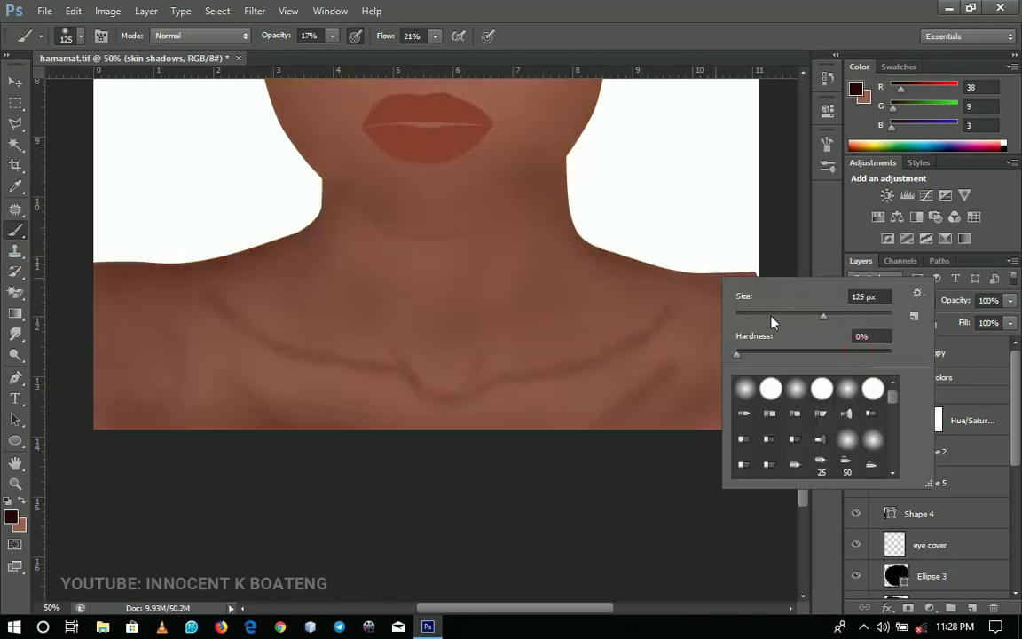
pyautogui.press('Return')
pyautogui.moveTo(765, 280)
pyautogui.mouseDown()
pyautogui.moveTo(743, 371)
pyautogui.moveTo(754, 354)
pyautogui.moveTo(764, 421)
pyautogui.mouseUp()
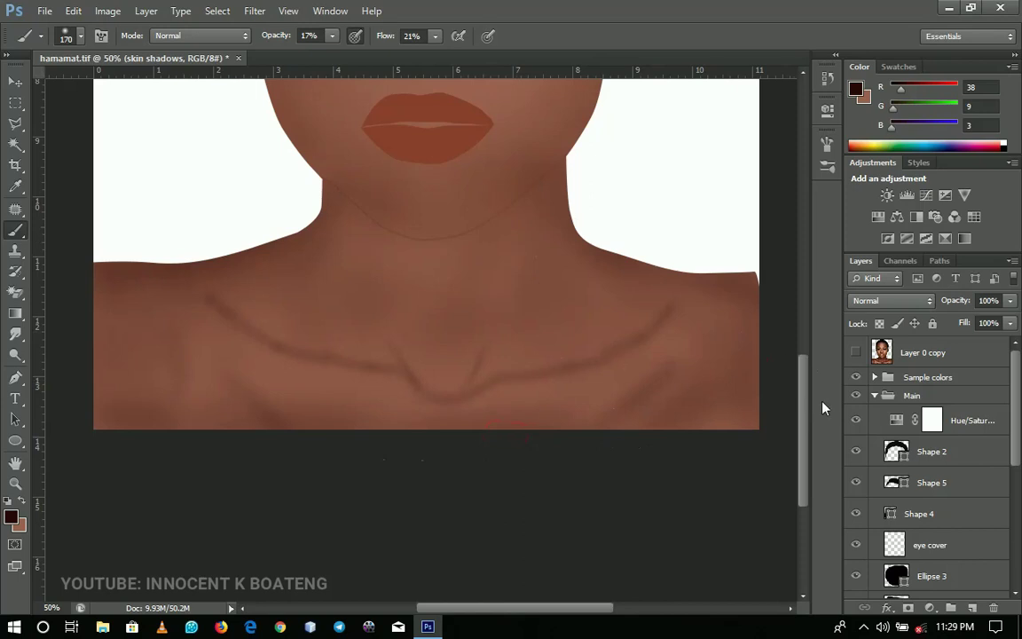
# Step: Enlarge the brush to 193 px and darken the neck and the area above the collarbone, following the reference photo
pyautogui.click(857, 353)
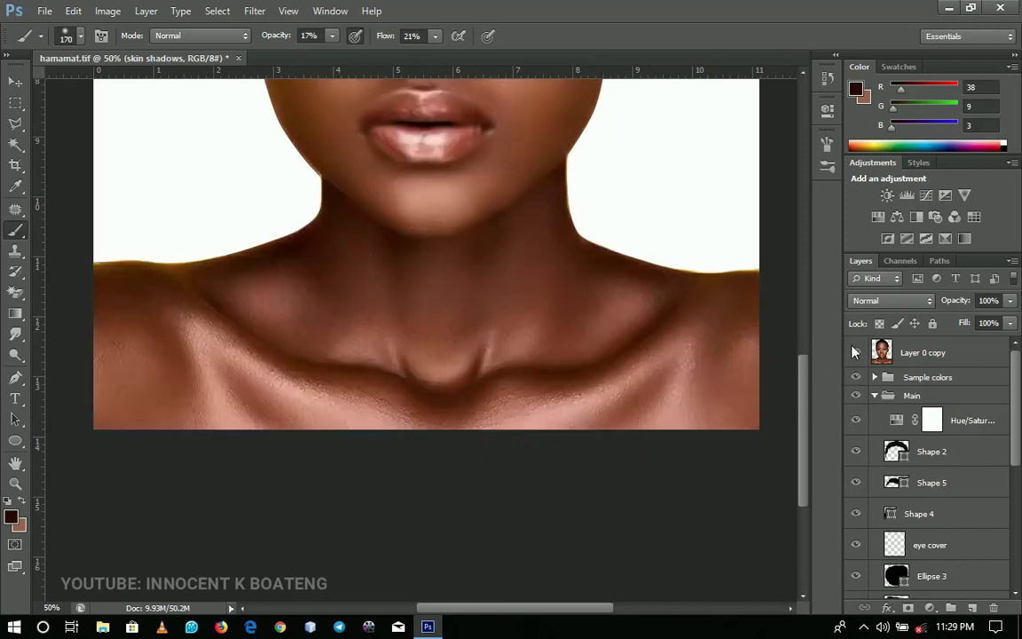
pyautogui.click(857, 353)
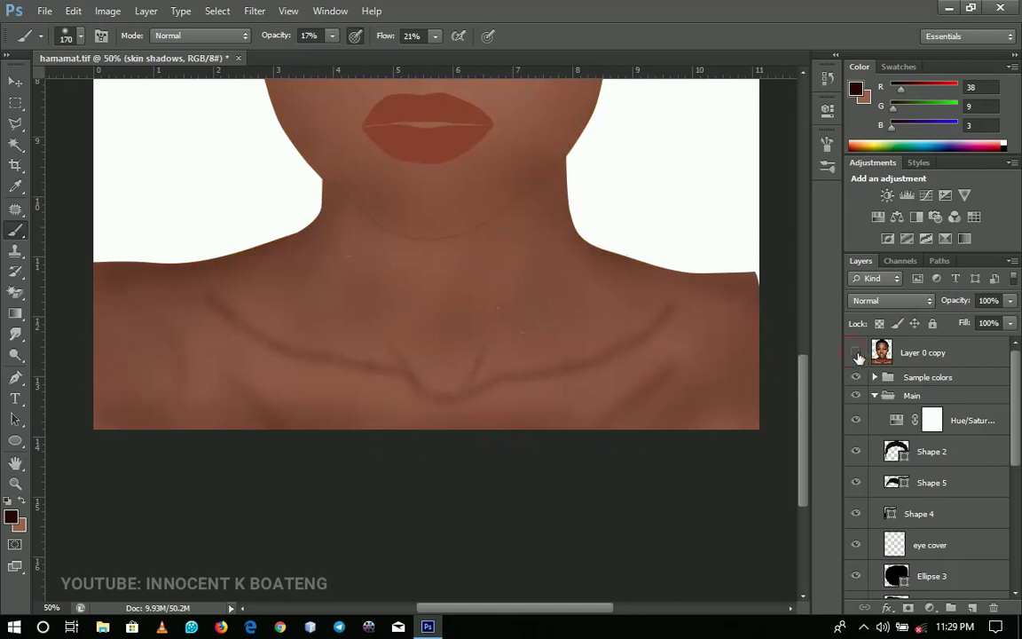
pyautogui.rightClick(592, 308)
pyautogui.moveTo(650, 279); pyautogui.dragTo(666, 275)
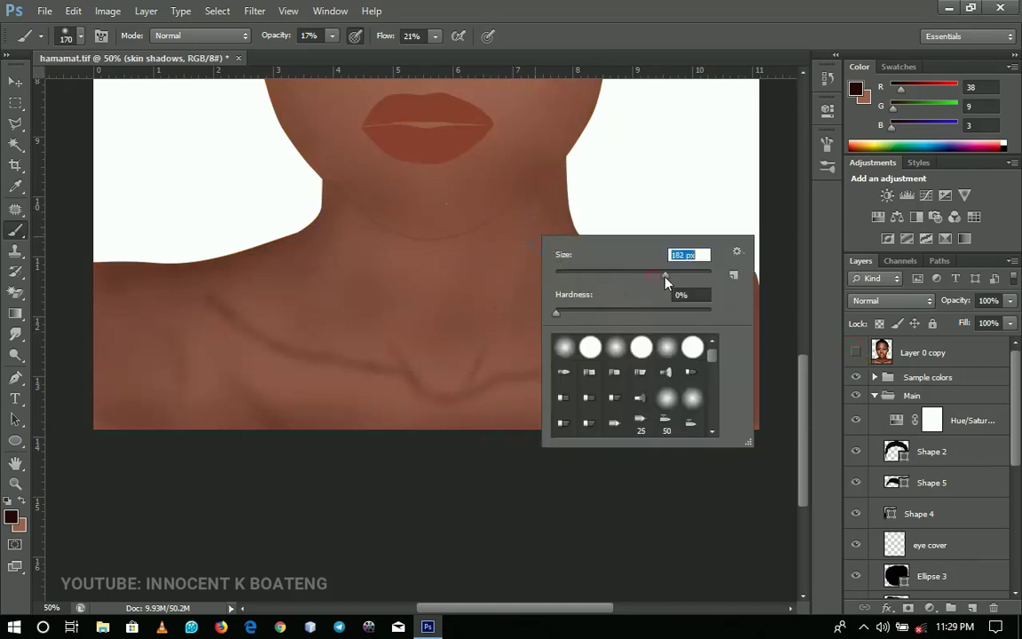
pyautogui.press('Return')
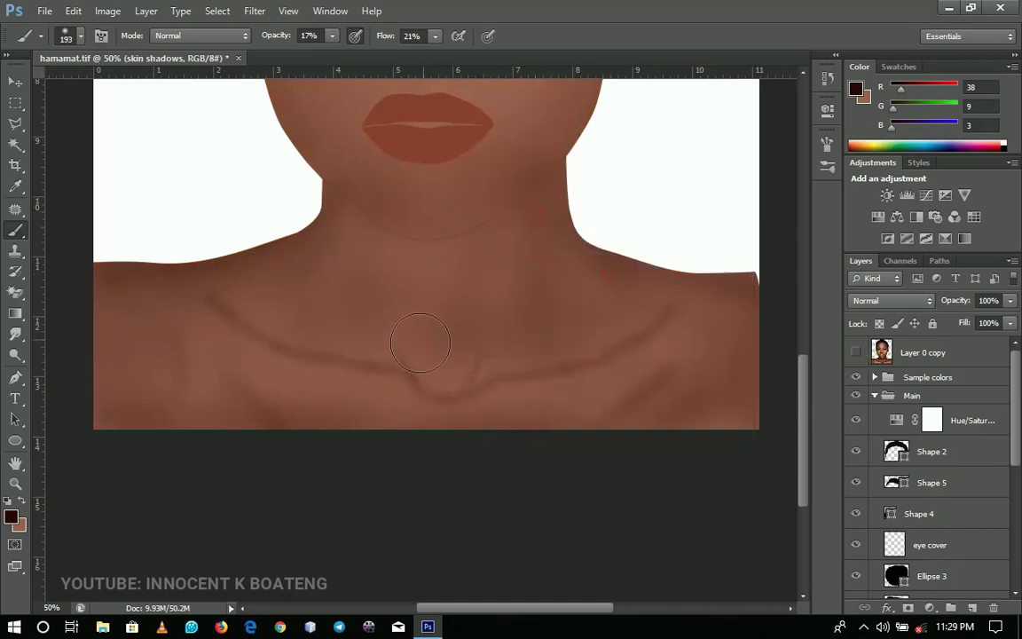
pyautogui.moveTo(474, 307)
pyautogui.mouseDown()
pyautogui.moveTo(376, 205)
pyautogui.moveTo(354, 251)
pyautogui.moveTo(284, 332)
pyautogui.mouseUp()
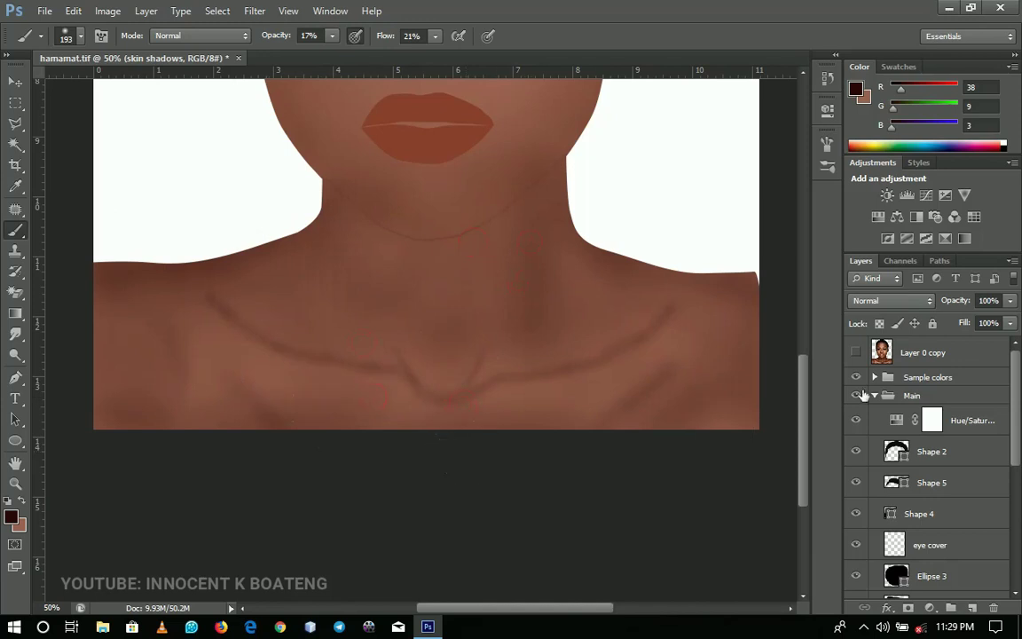
# Step: Reduce the brush to 66 px and paint narrow vertical shadows on the neck below the chin, checking them against the reference photo
pyautogui.click(855, 352)
pyautogui.rightClick(466, 288)
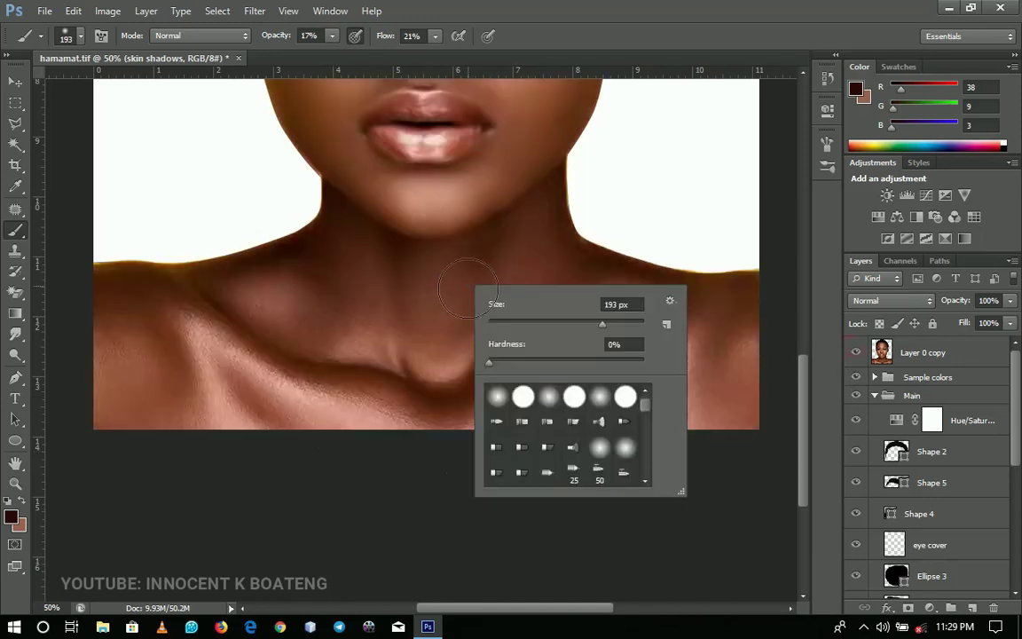
pyautogui.click(501, 324)
pyautogui.moveTo(497, 324); pyautogui.dragTo(540, 324)
pyautogui.click(493, 223)
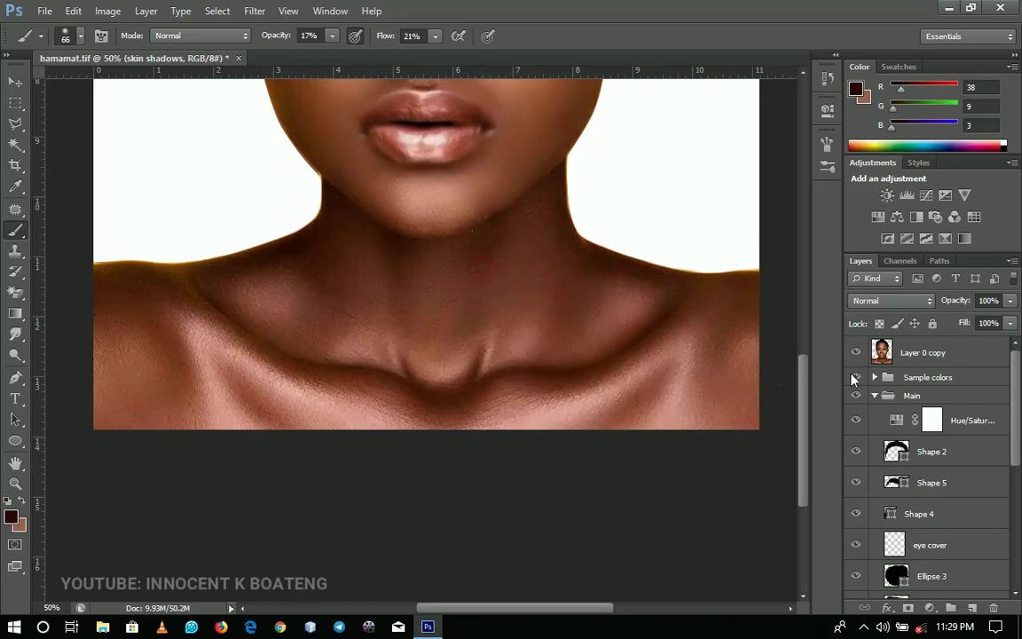
pyautogui.click(855, 352)
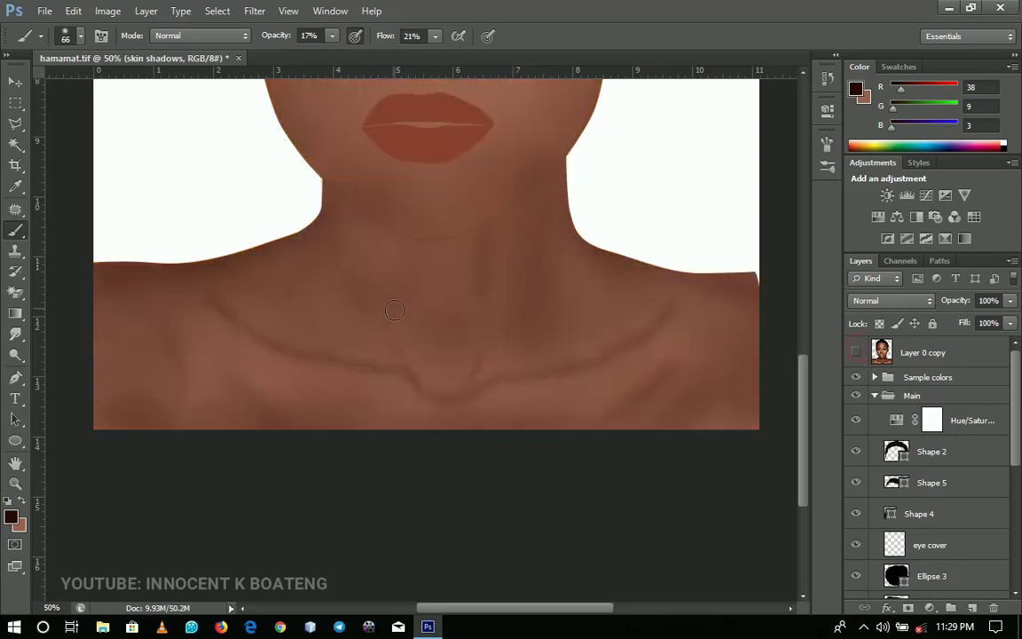
pyautogui.click(855, 352)
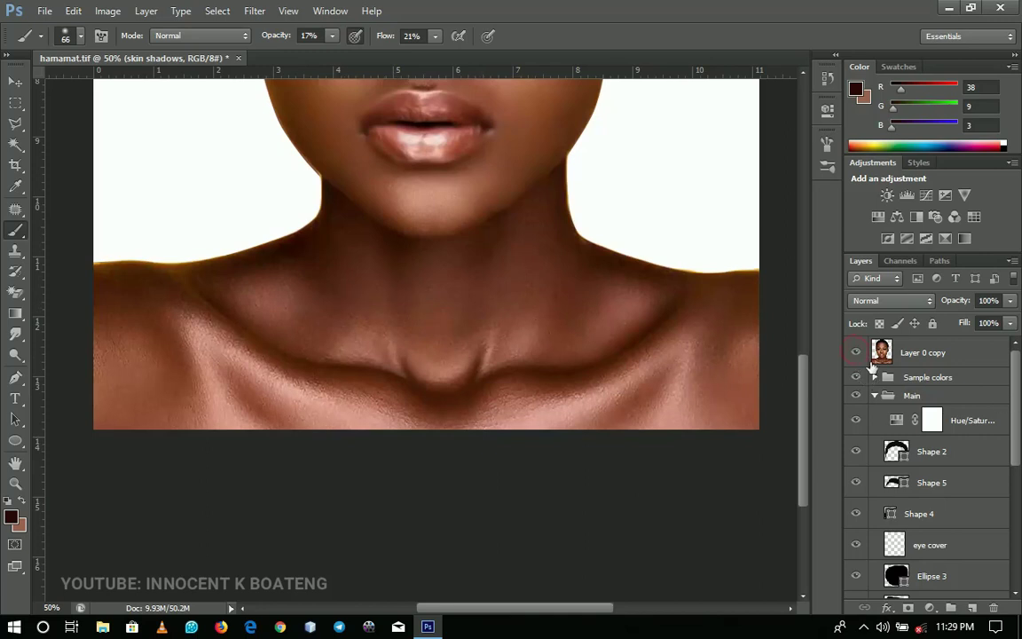
pyautogui.click(856, 352)
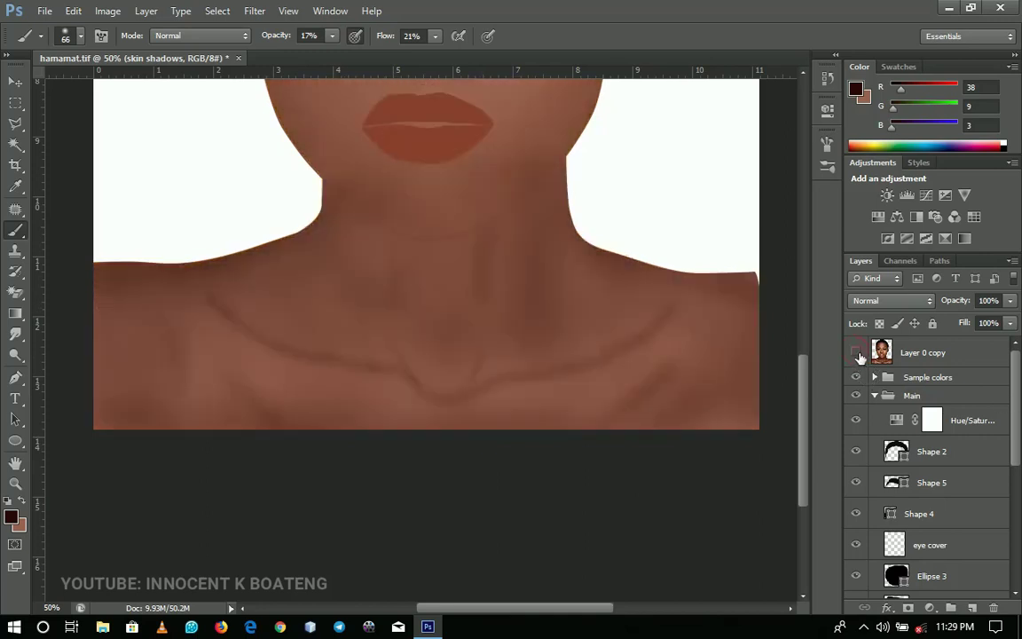
# Step: Enlarge the brush to 110 px and deepen the shadows at the neck sides and along the upper shoulder edges, following the reference photo
pyautogui.rightClick(310, 233)
pyautogui.click(385, 270)
pyautogui.press('Return')
pyautogui.moveTo(321, 256); pyautogui.dragTo(302, 250)
pyautogui.rightClick(305, 221)
pyautogui.moveTo(394, 260); pyautogui.dragTo(404, 262)
pyautogui.click(304, 229)
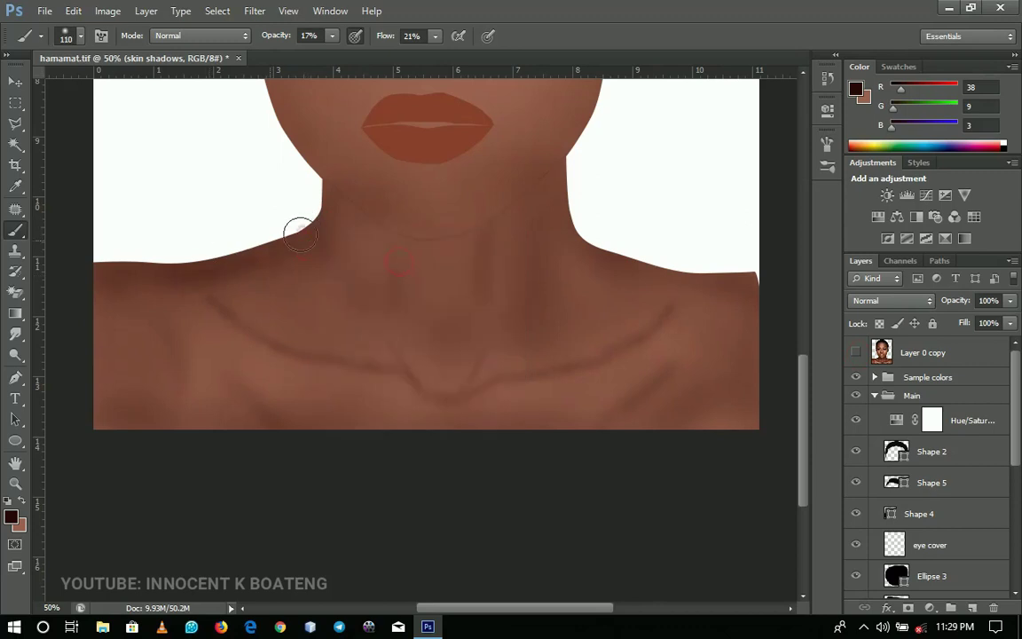
pyautogui.moveTo(574, 266)
pyautogui.mouseDown()
pyautogui.moveTo(579, 187)
pyautogui.moveTo(588, 236)
pyautogui.moveTo(568, 200)
pyautogui.moveTo(629, 256)
pyautogui.moveTo(768, 290)
pyautogui.moveTo(623, 251)
pyautogui.moveTo(720, 274)
pyautogui.moveTo(649, 253)
pyautogui.mouseUp()
pyautogui.click(857, 354)
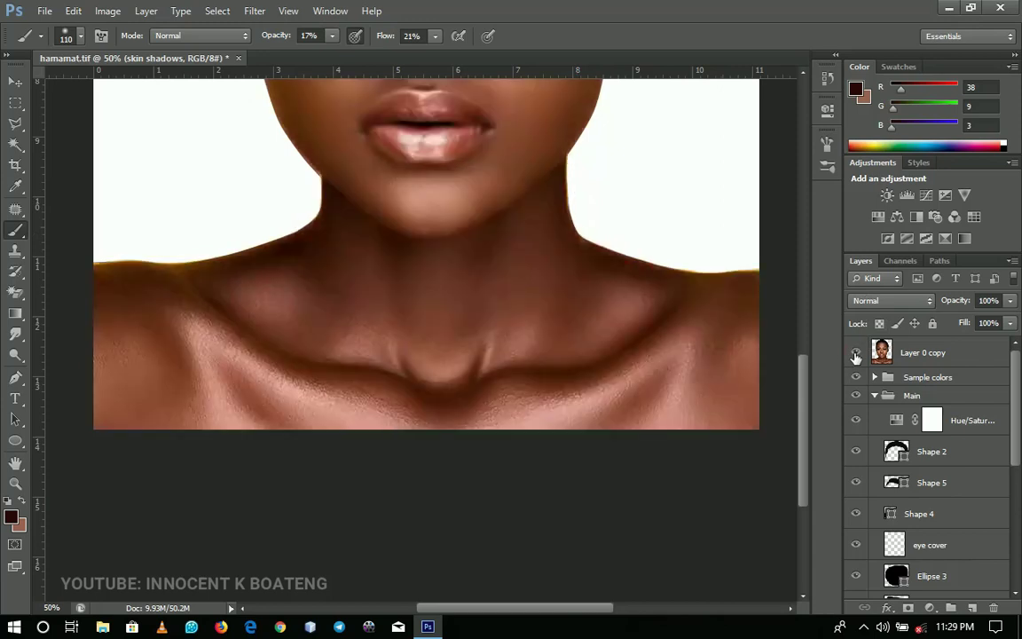
pyautogui.click(857, 354)
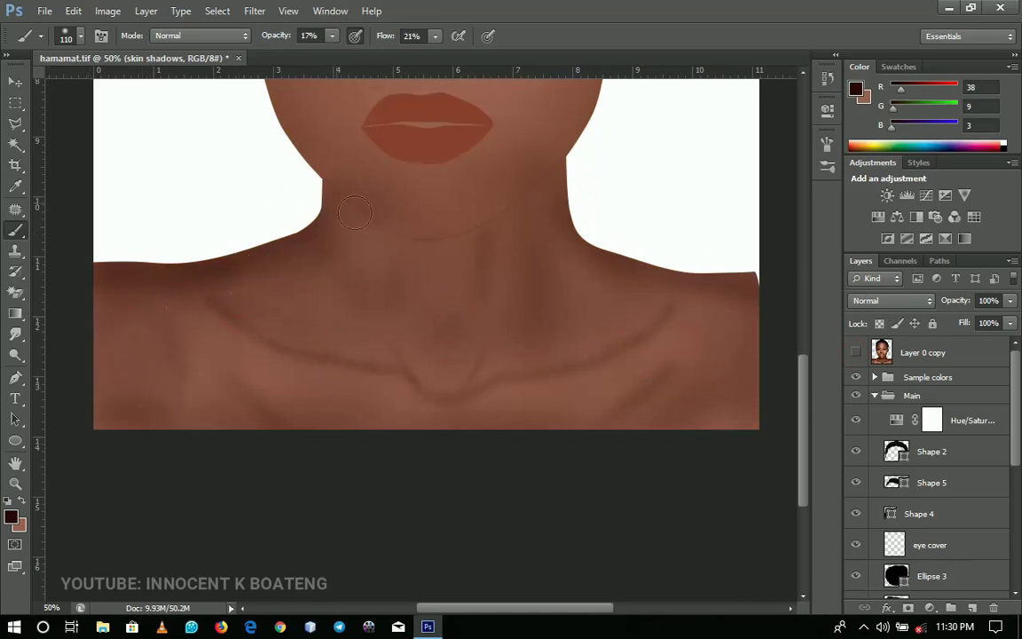
pyautogui.moveTo(559, 184)
pyautogui.mouseDown()
pyautogui.moveTo(700, 279)
pyautogui.moveTo(759, 293)
pyautogui.mouseUp()
# Step: Compare the shading of the whole portrait with the reference photo
pyautogui.moveTo(540, 258); pyautogui.dragTo(556, 412)
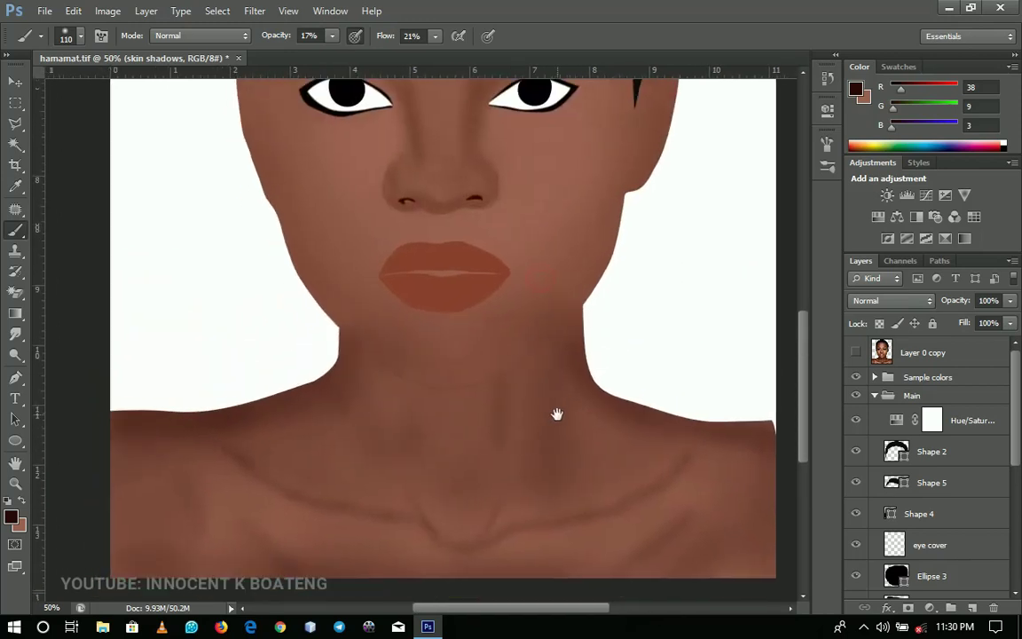
pyautogui.press('z')
pyautogui.keyDown('alt'); pyautogui.click(543, 399); pyautogui.keyUp('alt')
pyautogui.keyDown('alt'); pyautogui.click(543, 399); pyautogui.keyUp('alt')
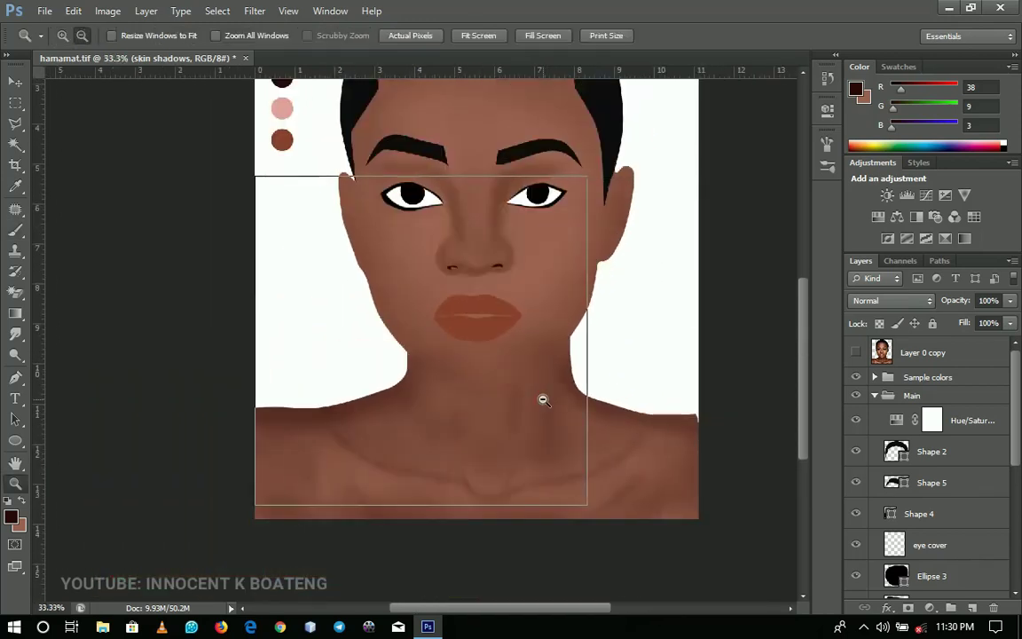
pyautogui.press('b')
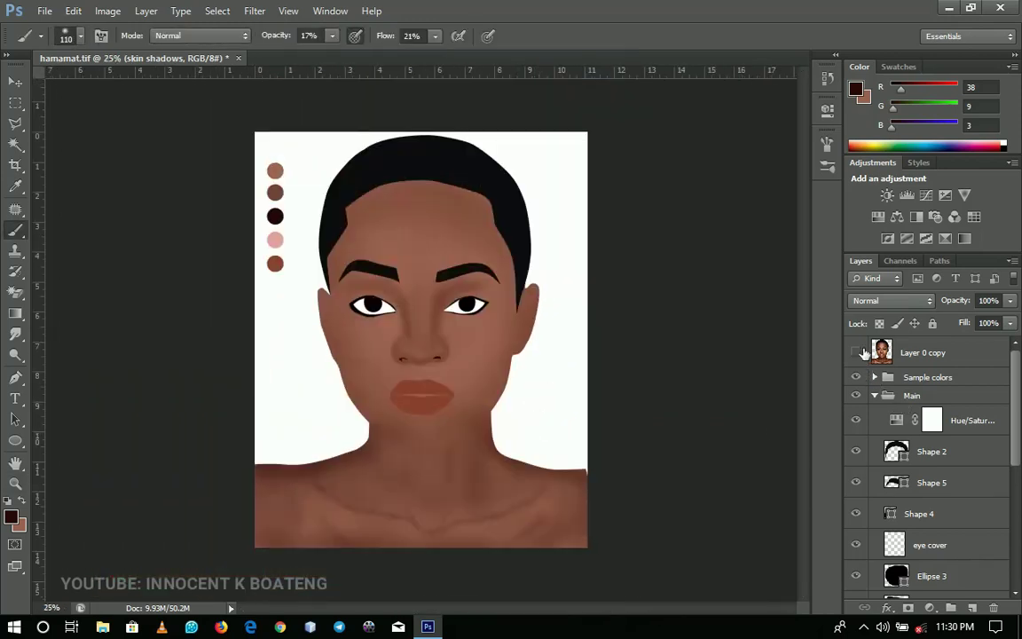
pyautogui.click(857, 352)
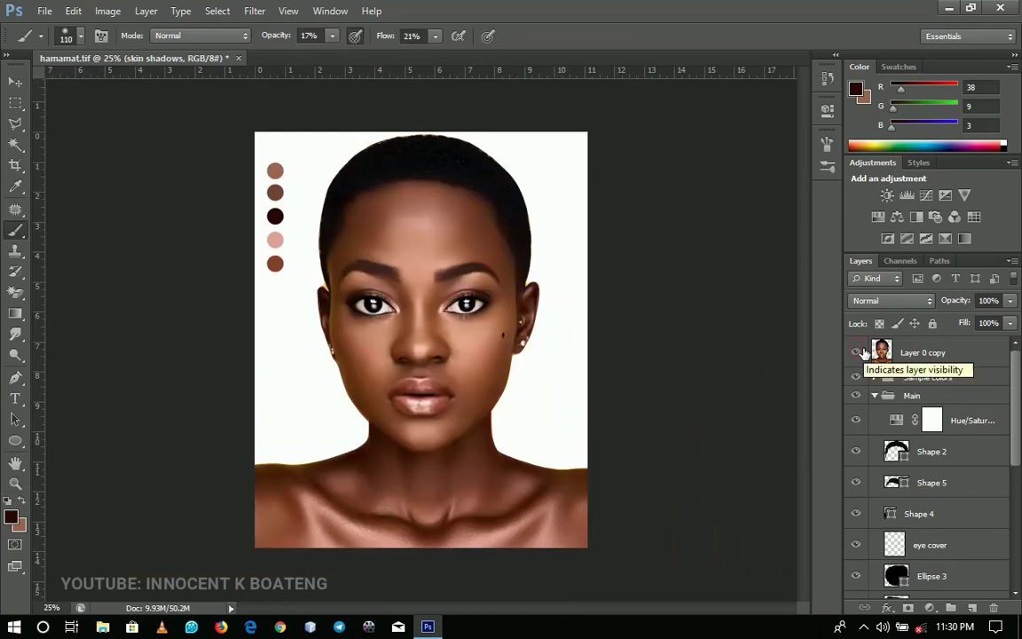
pyautogui.click(857, 353)
pyautogui.click(858, 352)
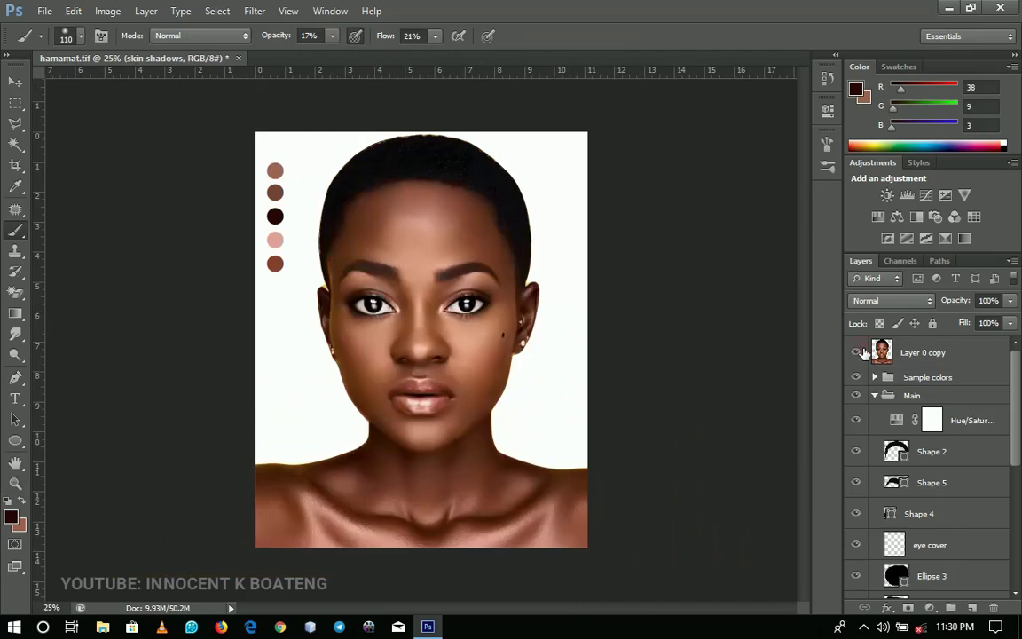
pyautogui.click(857, 352)
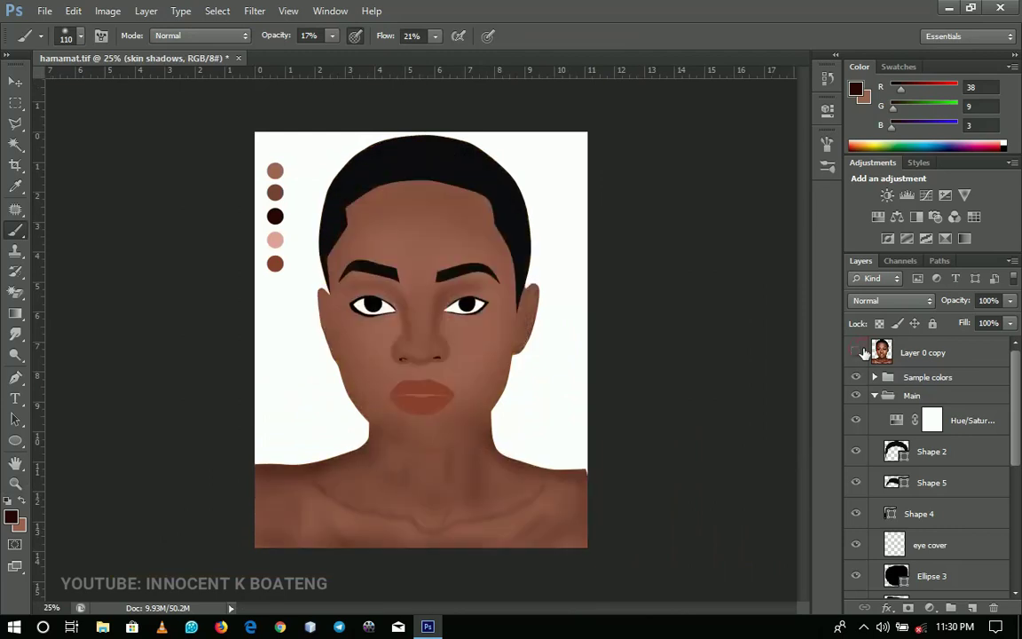
# Step: Sample the light pink skin swatch as the painting color and check the chest highlights in the reference photo
pyautogui.hotkey('ctrl', 'space')
pyautogui.keyDown('ctrl'); pyautogui.click(465, 524); pyautogui.keyUp('ctrl')
pyautogui.moveTo(460, 532); pyautogui.dragTo(548, 397)
pyautogui.scroll(5, 434, 251)
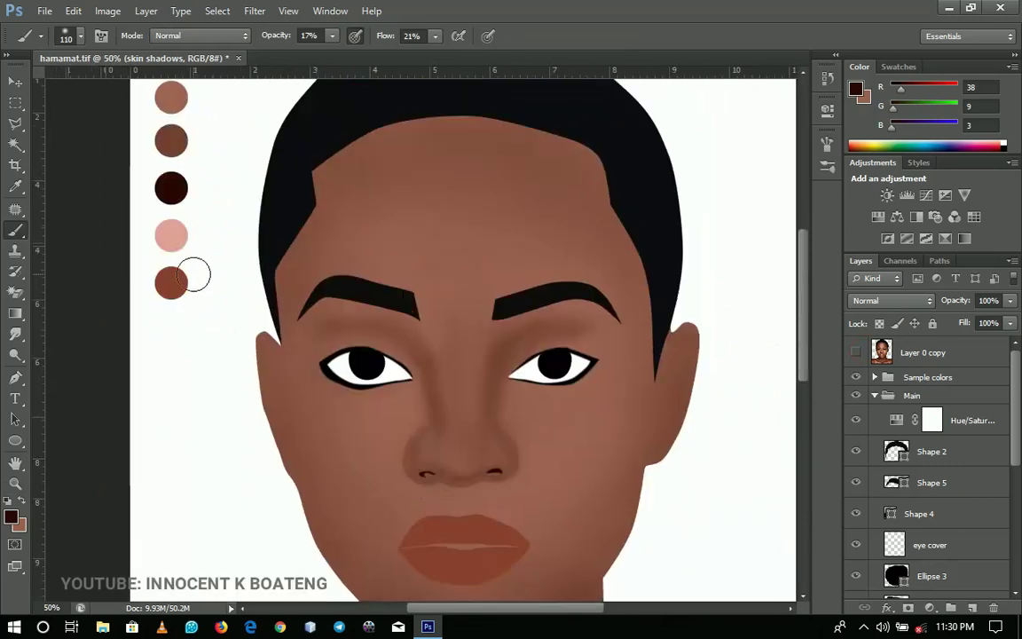
pyautogui.keyDown('alt'); pyautogui.click(178, 234); pyautogui.keyUp('alt')
pyautogui.moveTo(434, 410); pyautogui.dragTo(497, 106)
pyautogui.click(853, 352)
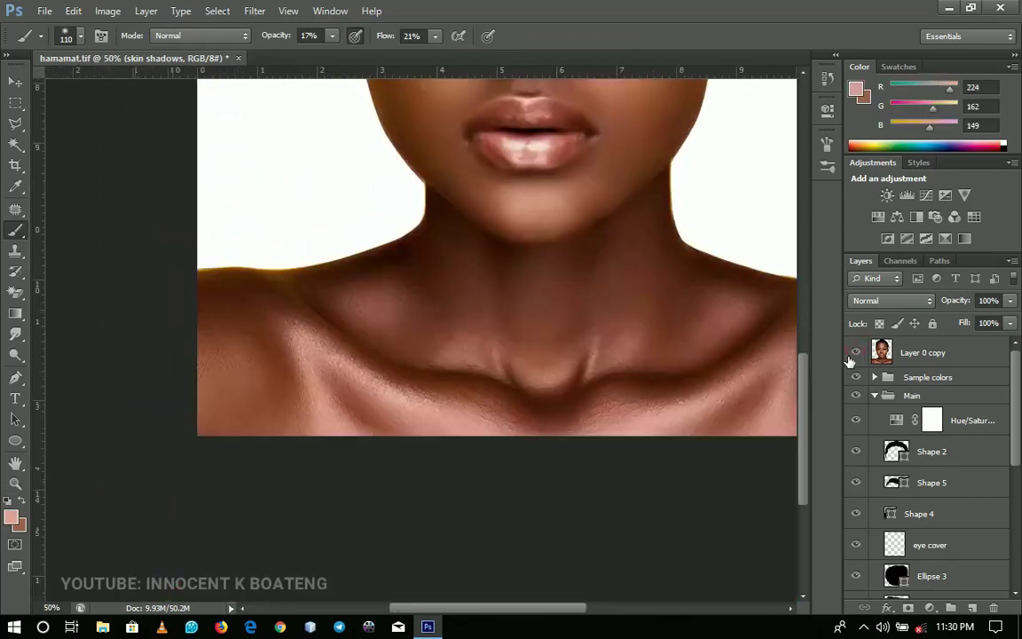
pyautogui.click(854, 352)
pyautogui.moveTo(683, 398); pyautogui.dragTo(654, 387)
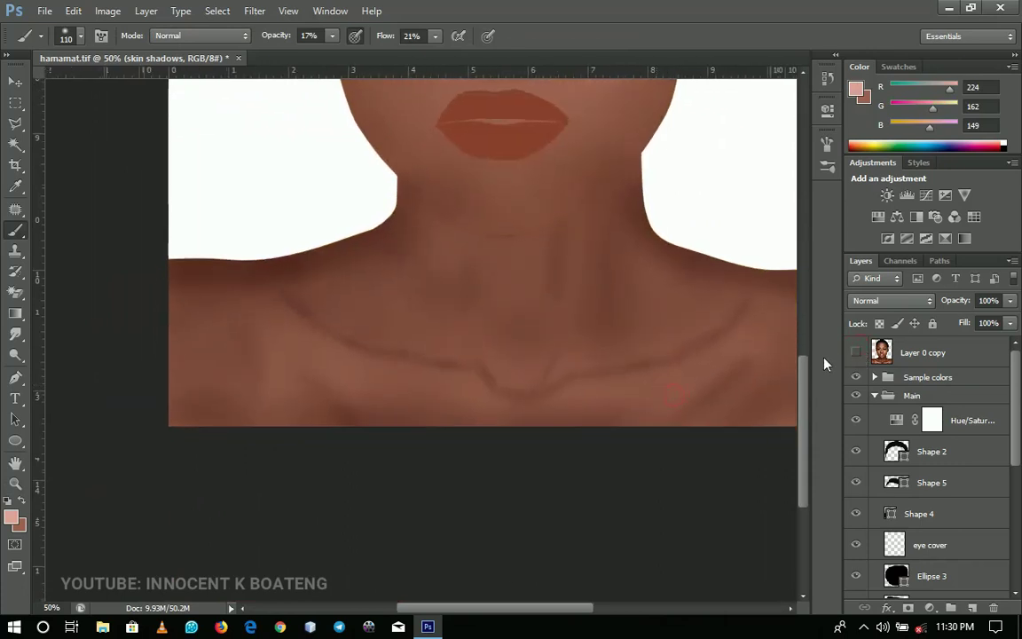
# Step: Set the brush to 10% opacity and 63 px and paint pink diagonal highlights on the right side of the chest
pyautogui.click(853, 352)
pyautogui.click(853, 353)
pyautogui.click(331, 35)
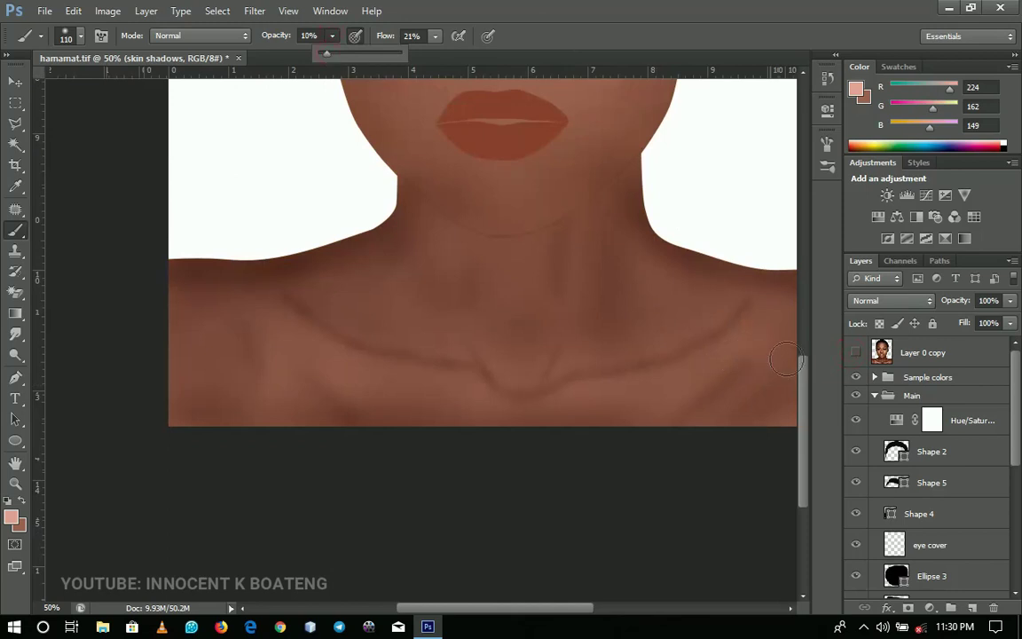
pyautogui.rightClick(703, 358)
pyautogui.click(757, 395)
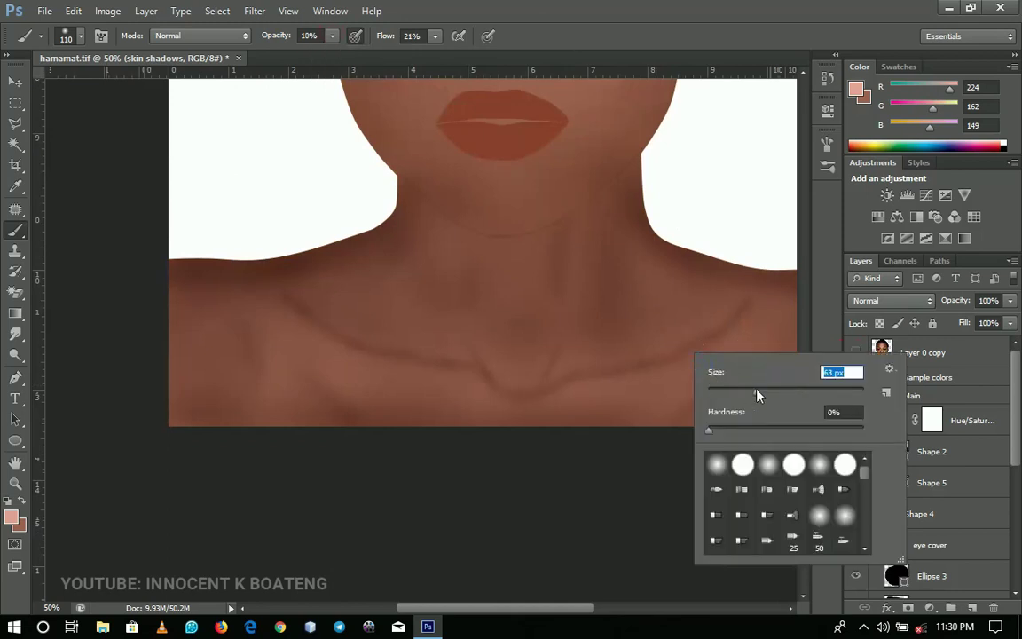
pyautogui.press('Return')
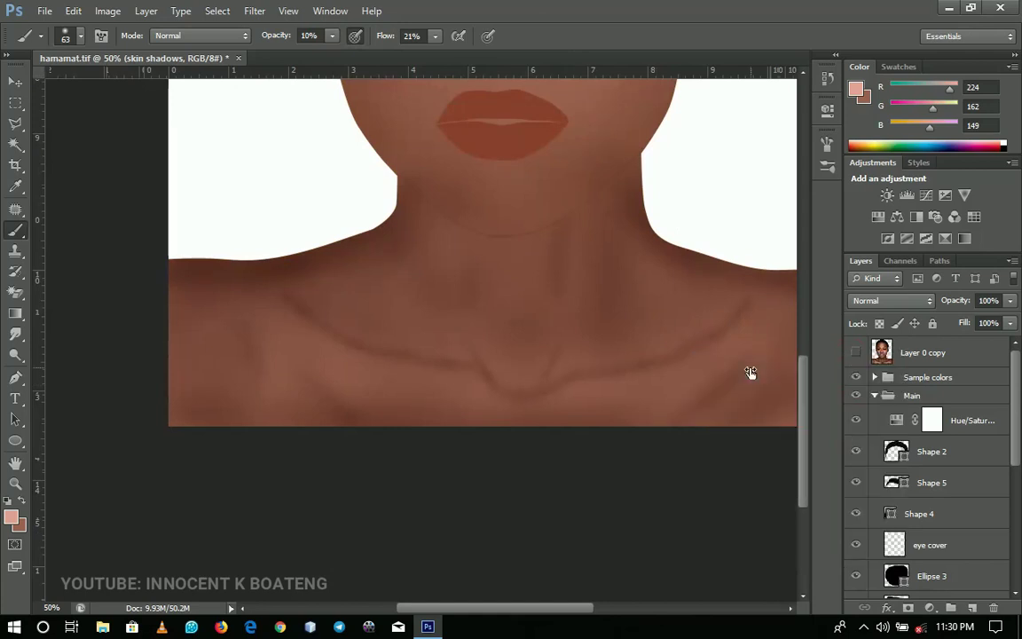
pyautogui.click(857, 354)
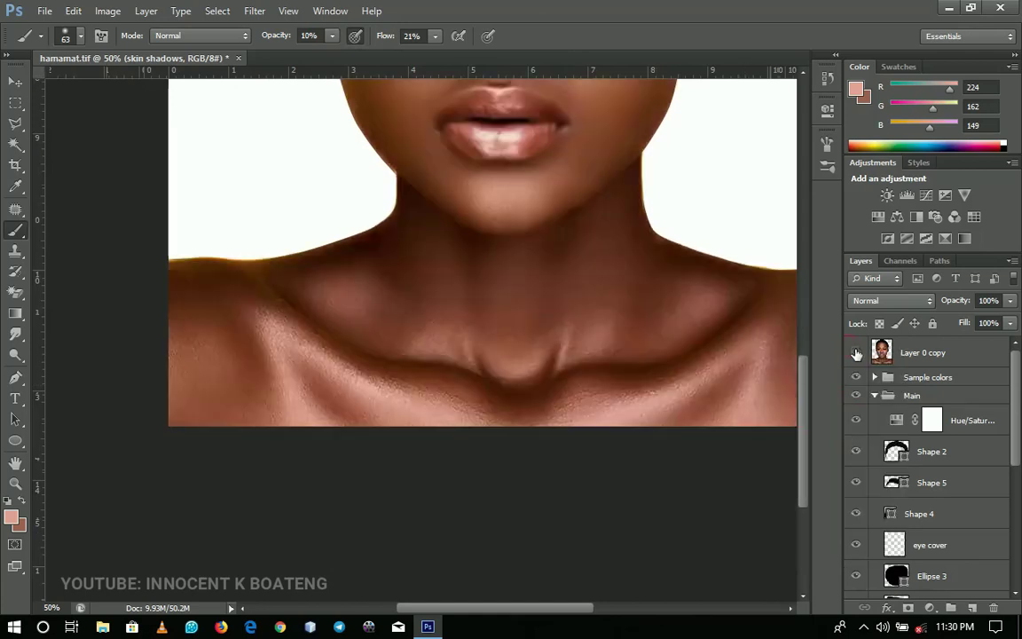
pyautogui.click(856, 354)
pyautogui.moveTo(747, 331); pyautogui.dragTo(616, 444)
pyautogui.moveTo(731, 356); pyautogui.dragTo(645, 438)
pyautogui.moveTo(723, 385); pyautogui.dragTo(589, 408)
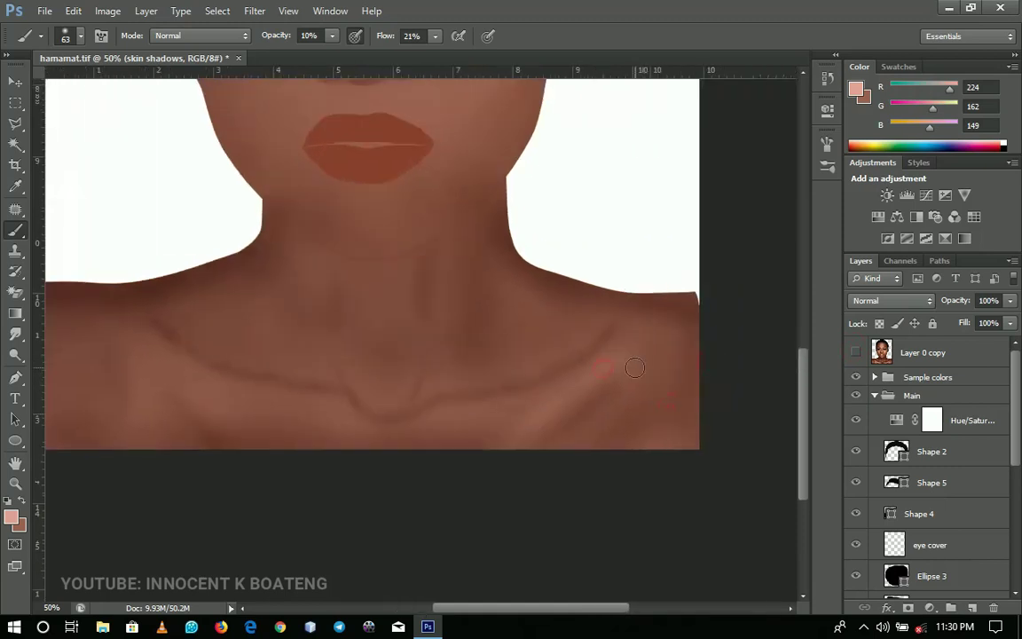
pyautogui.click(856, 354)
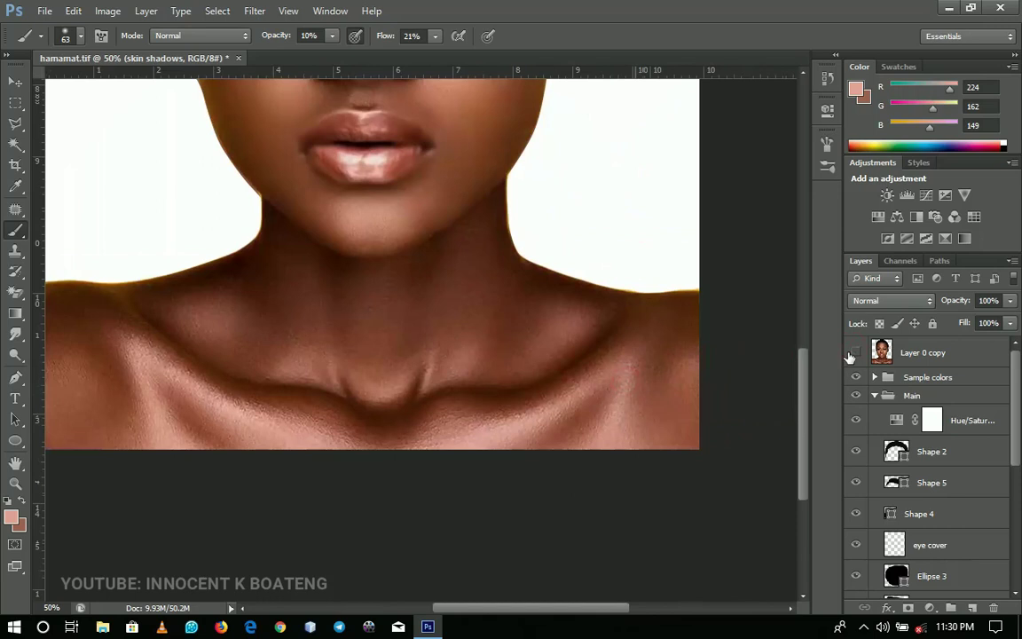
pyautogui.click(856, 353)
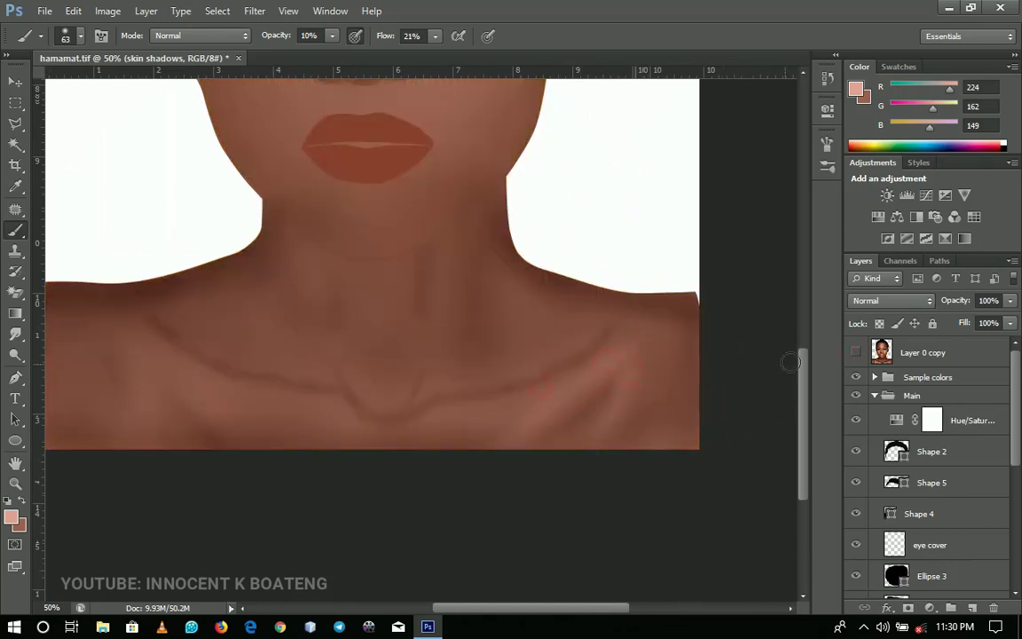
# Step: Set the brush to 65 px and paint pink highlights below the collarbone on the left side of the chest over the reference photo
pyautogui.click(856, 353)
pyautogui.moveTo(268, 419); pyautogui.dragTo(462, 432)
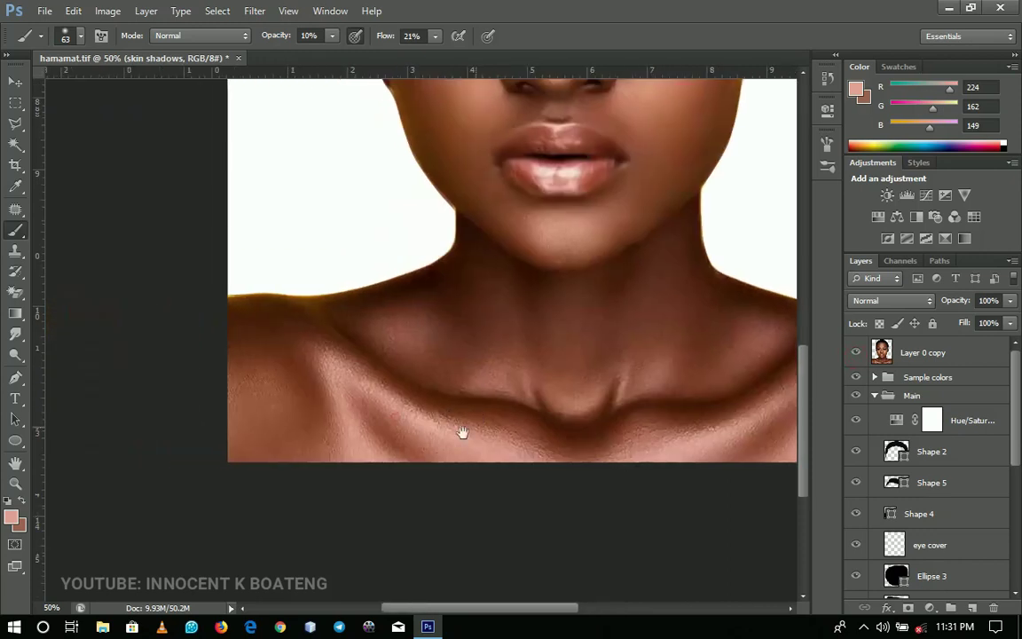
pyautogui.rightClick(337, 401)
pyautogui.moveTo(391, 441); pyautogui.dragTo(404, 441)
pyautogui.press('Return')
pyautogui.click(856, 352)
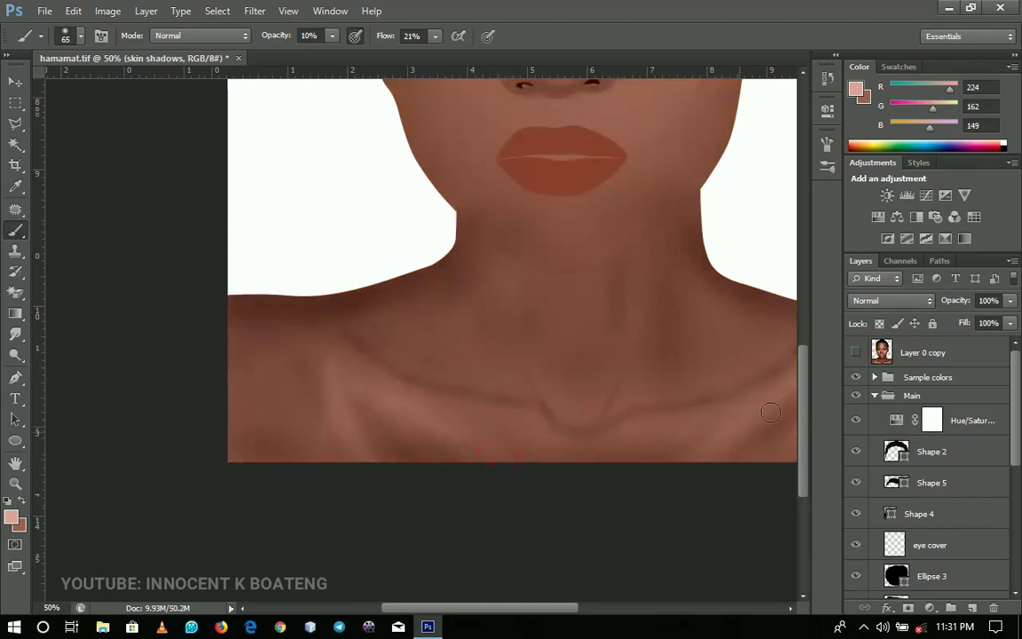
# Step: Paint a soft pink highlight in the hollow at the base of the throat and compare it with the reference photo
pyautogui.click(856, 352)
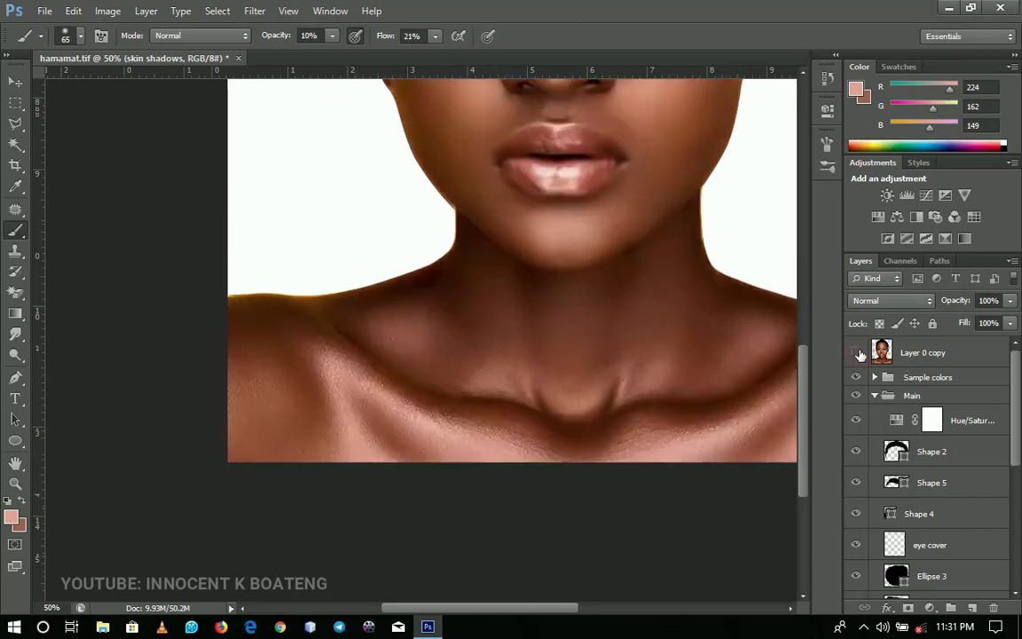
pyautogui.click(857, 353)
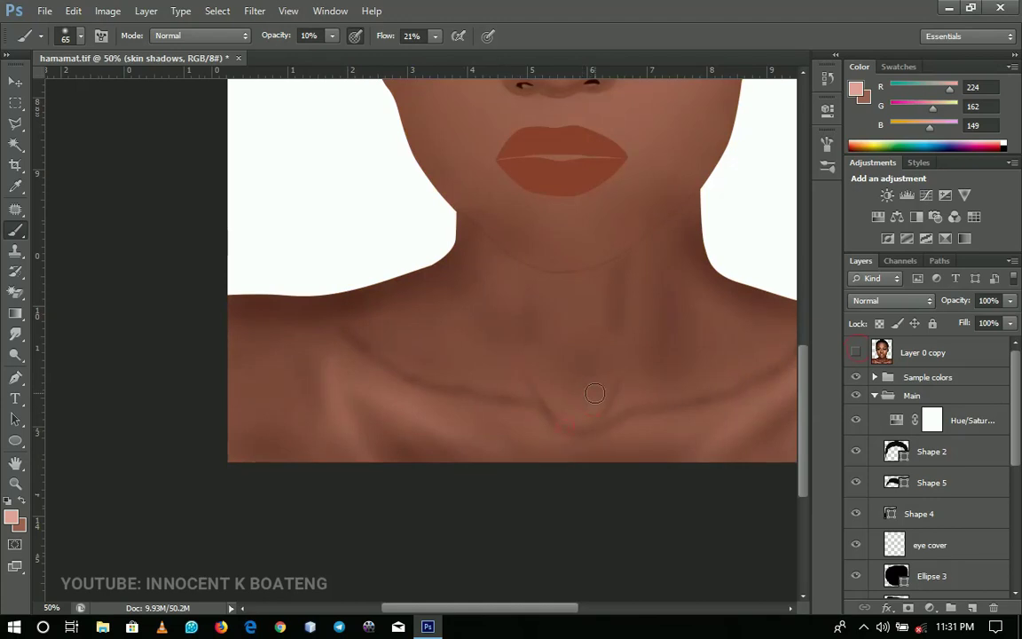
pyautogui.moveTo(602, 396); pyautogui.dragTo(569, 414)
pyautogui.click(580, 414)
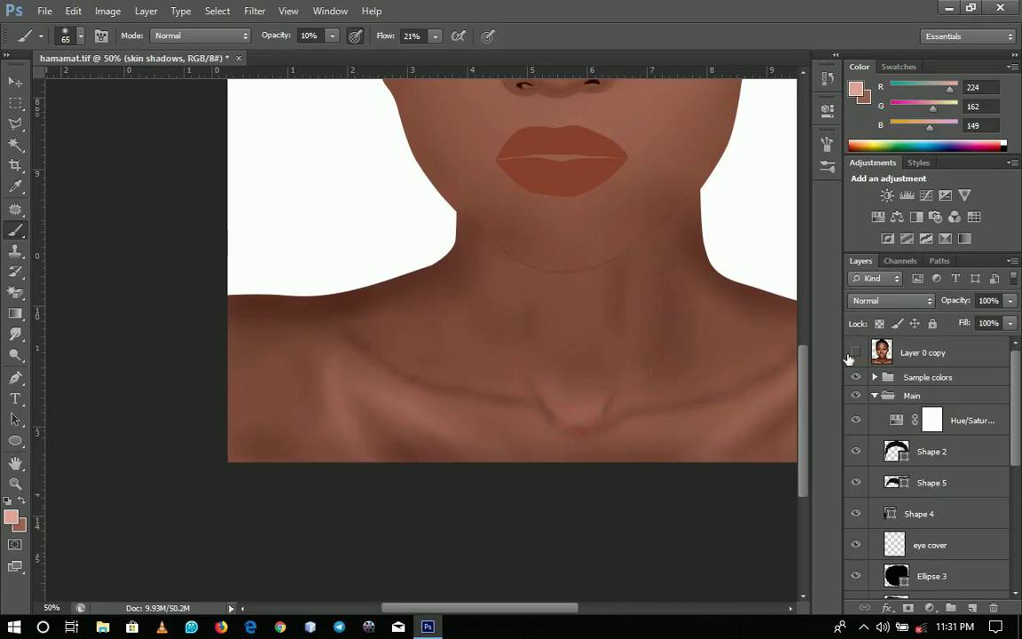
pyautogui.click(852, 354)
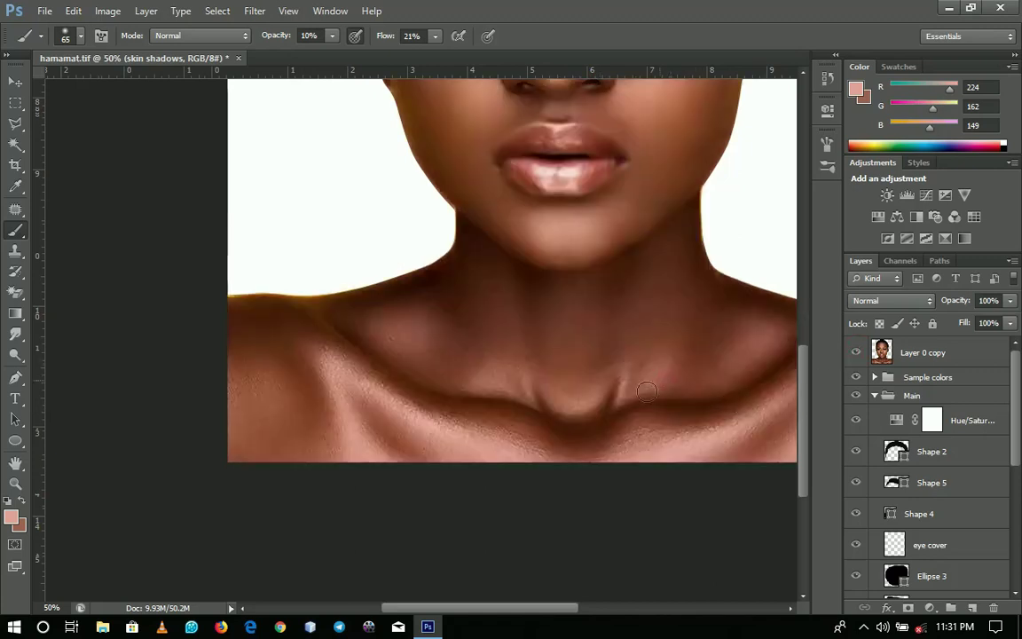